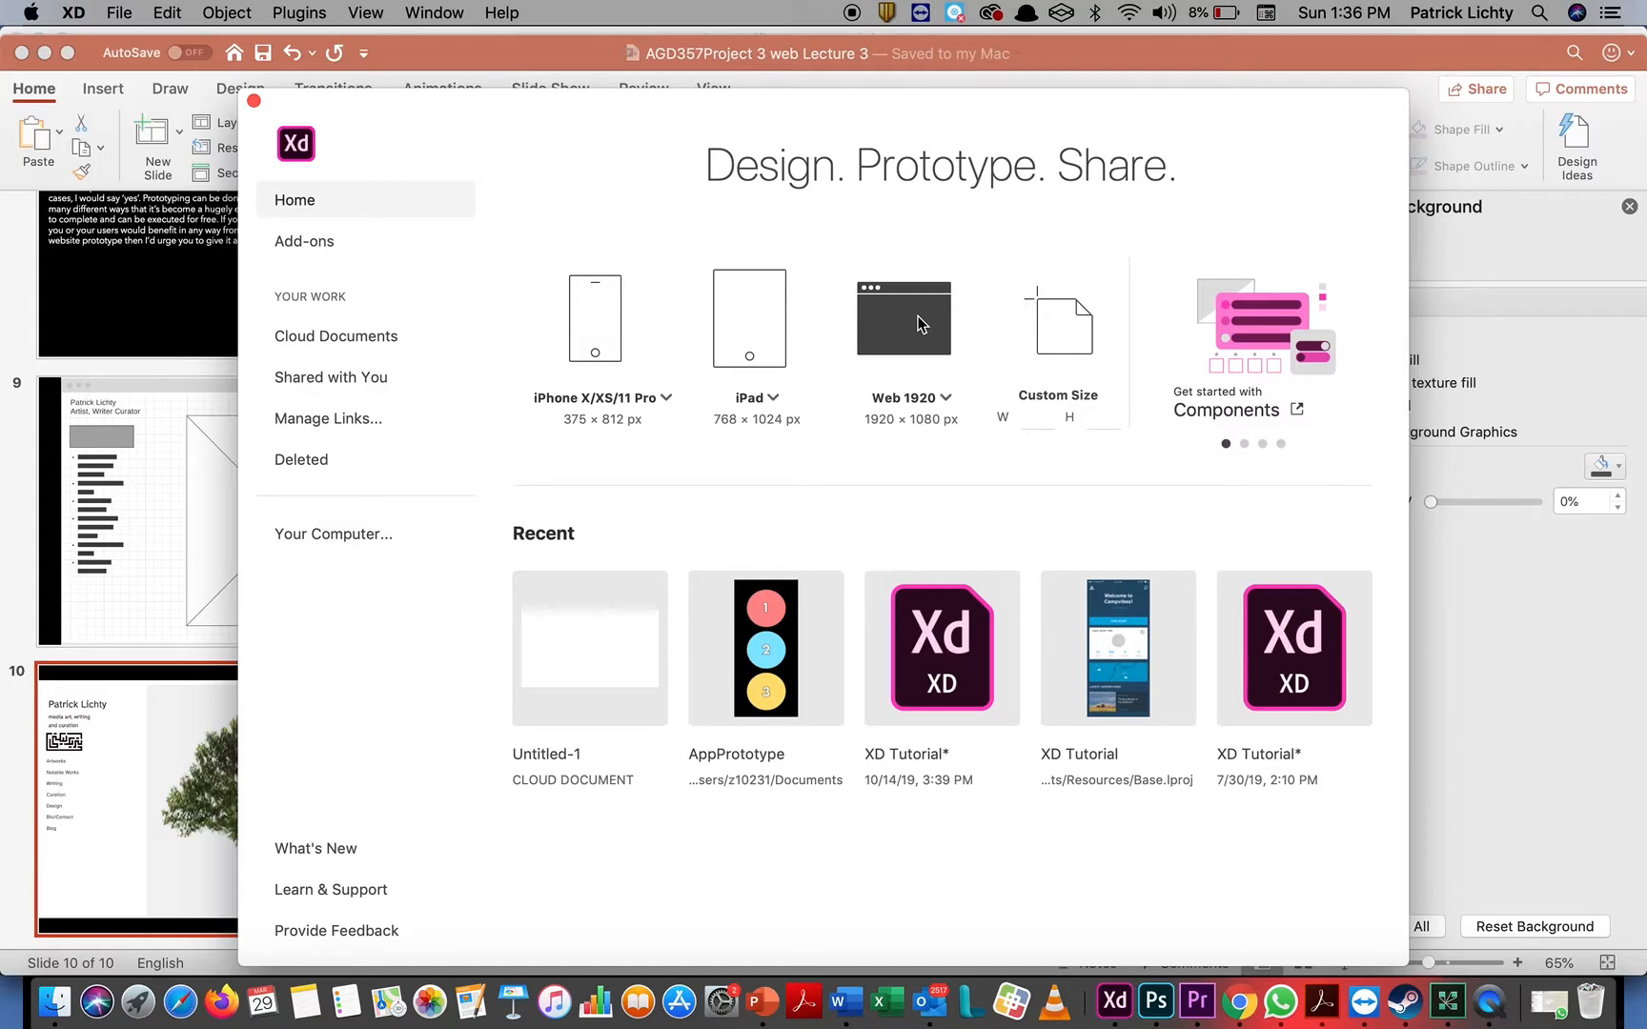
Create a new document with a Web 1920 artboard of 1920 × 1080 px
{"action": "left_click", "coordinate": [917, 324]}
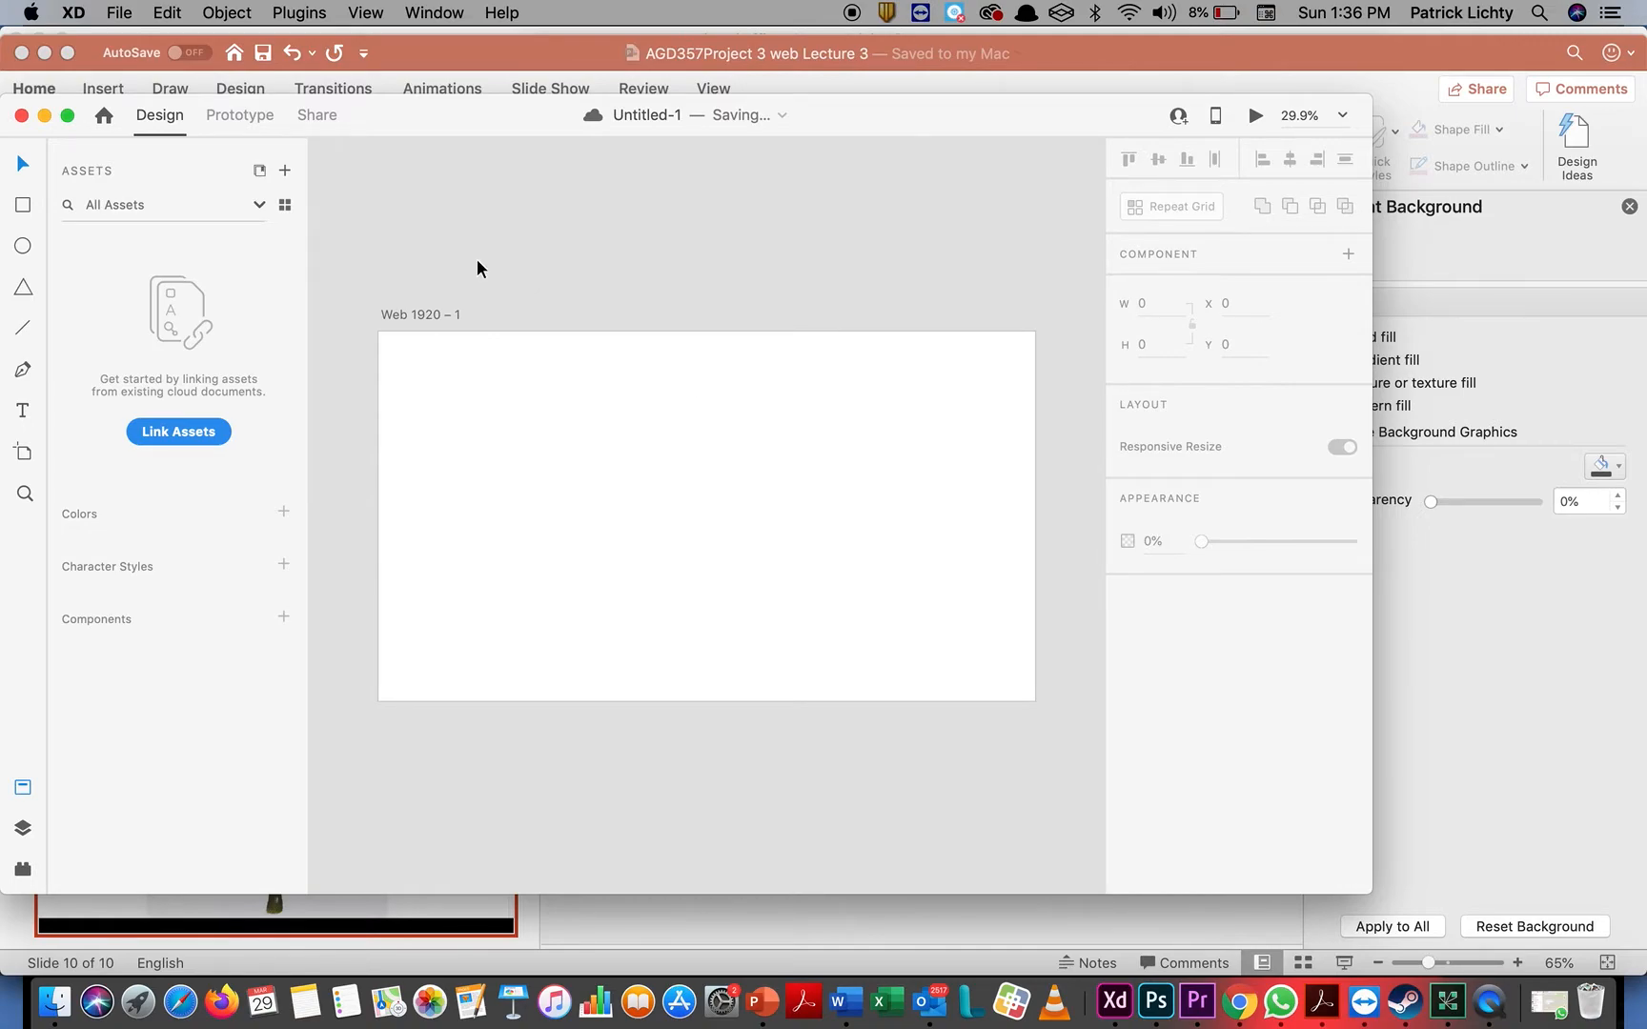
Compare the Prototype and Design workspaces for the blank artboard, ending in Design
{"action": "left_click", "coordinate": [235, 119]}
{"action": "left_click", "coordinate": [181, 121]}
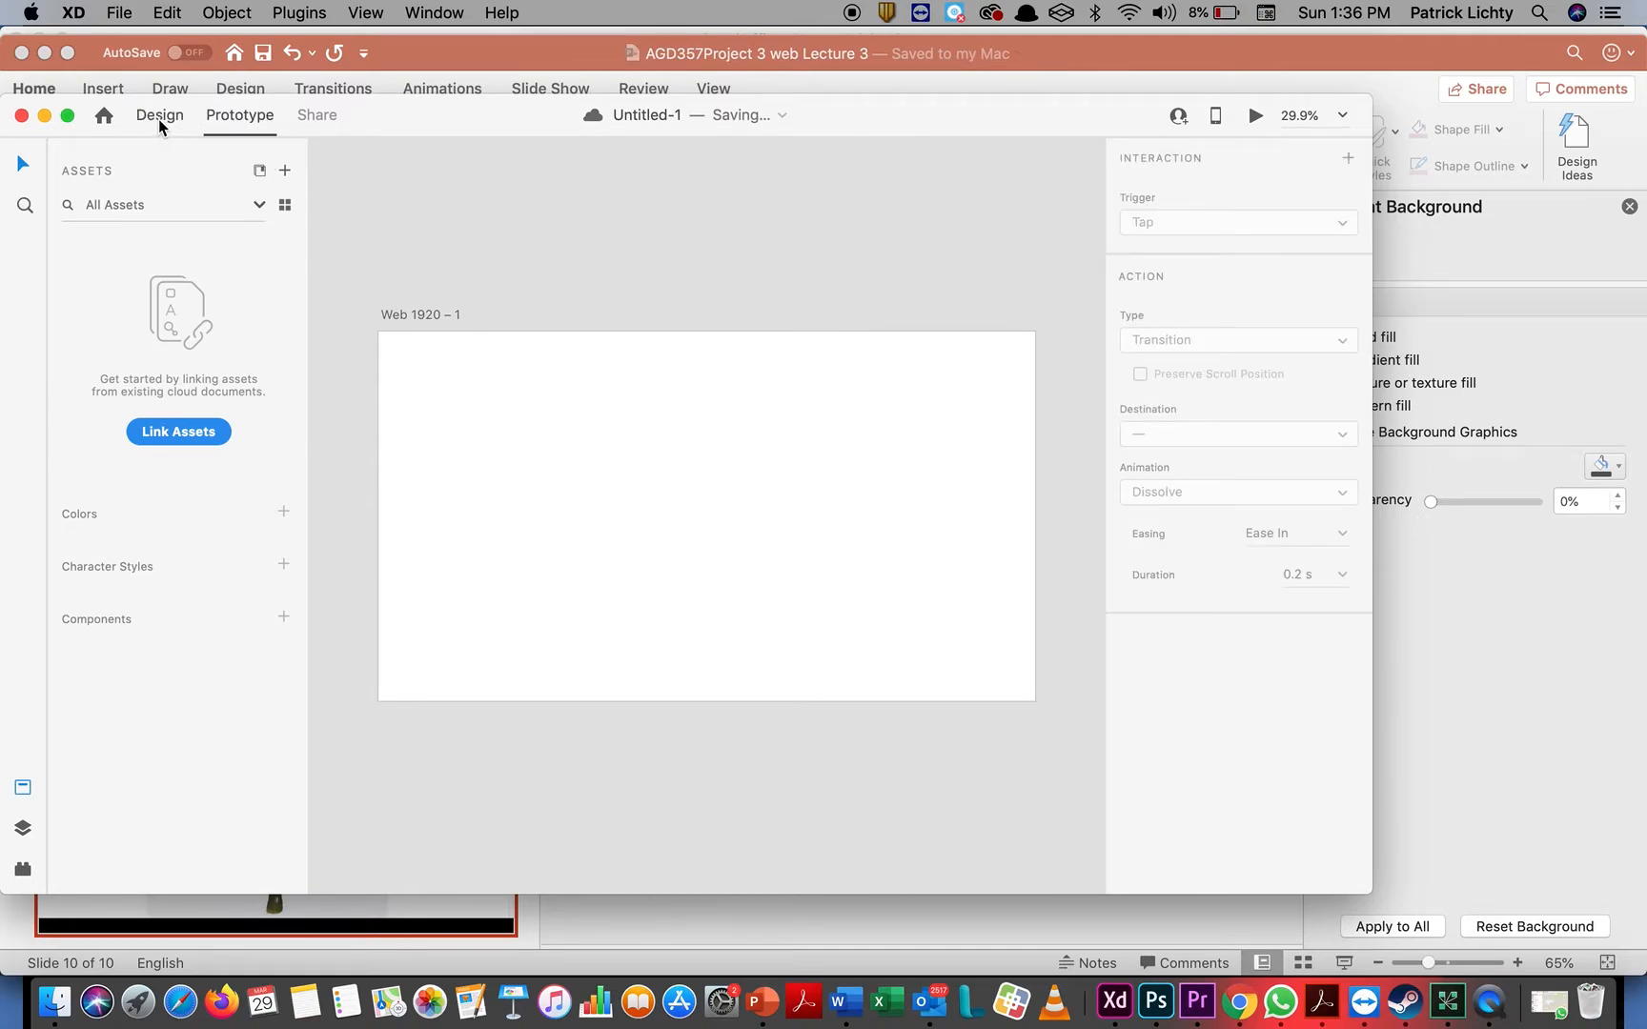
{"action": "left_click", "coordinate": [217, 122]}
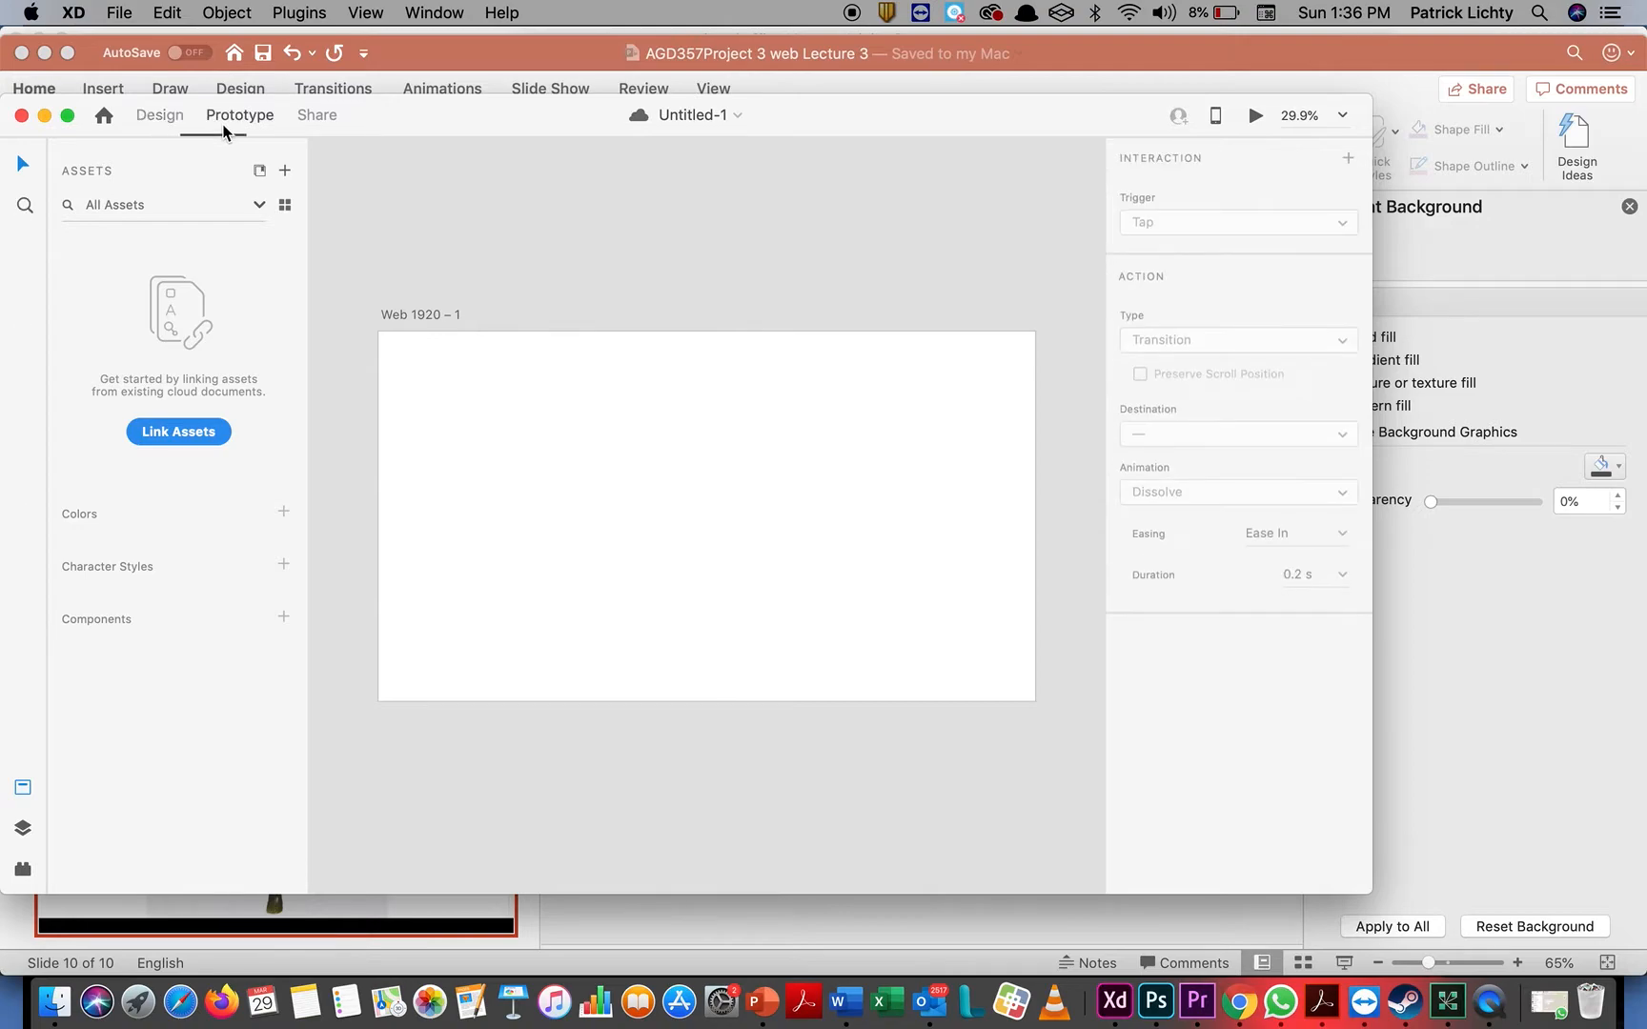
{"action": "left_click", "coordinate": [139, 131]}
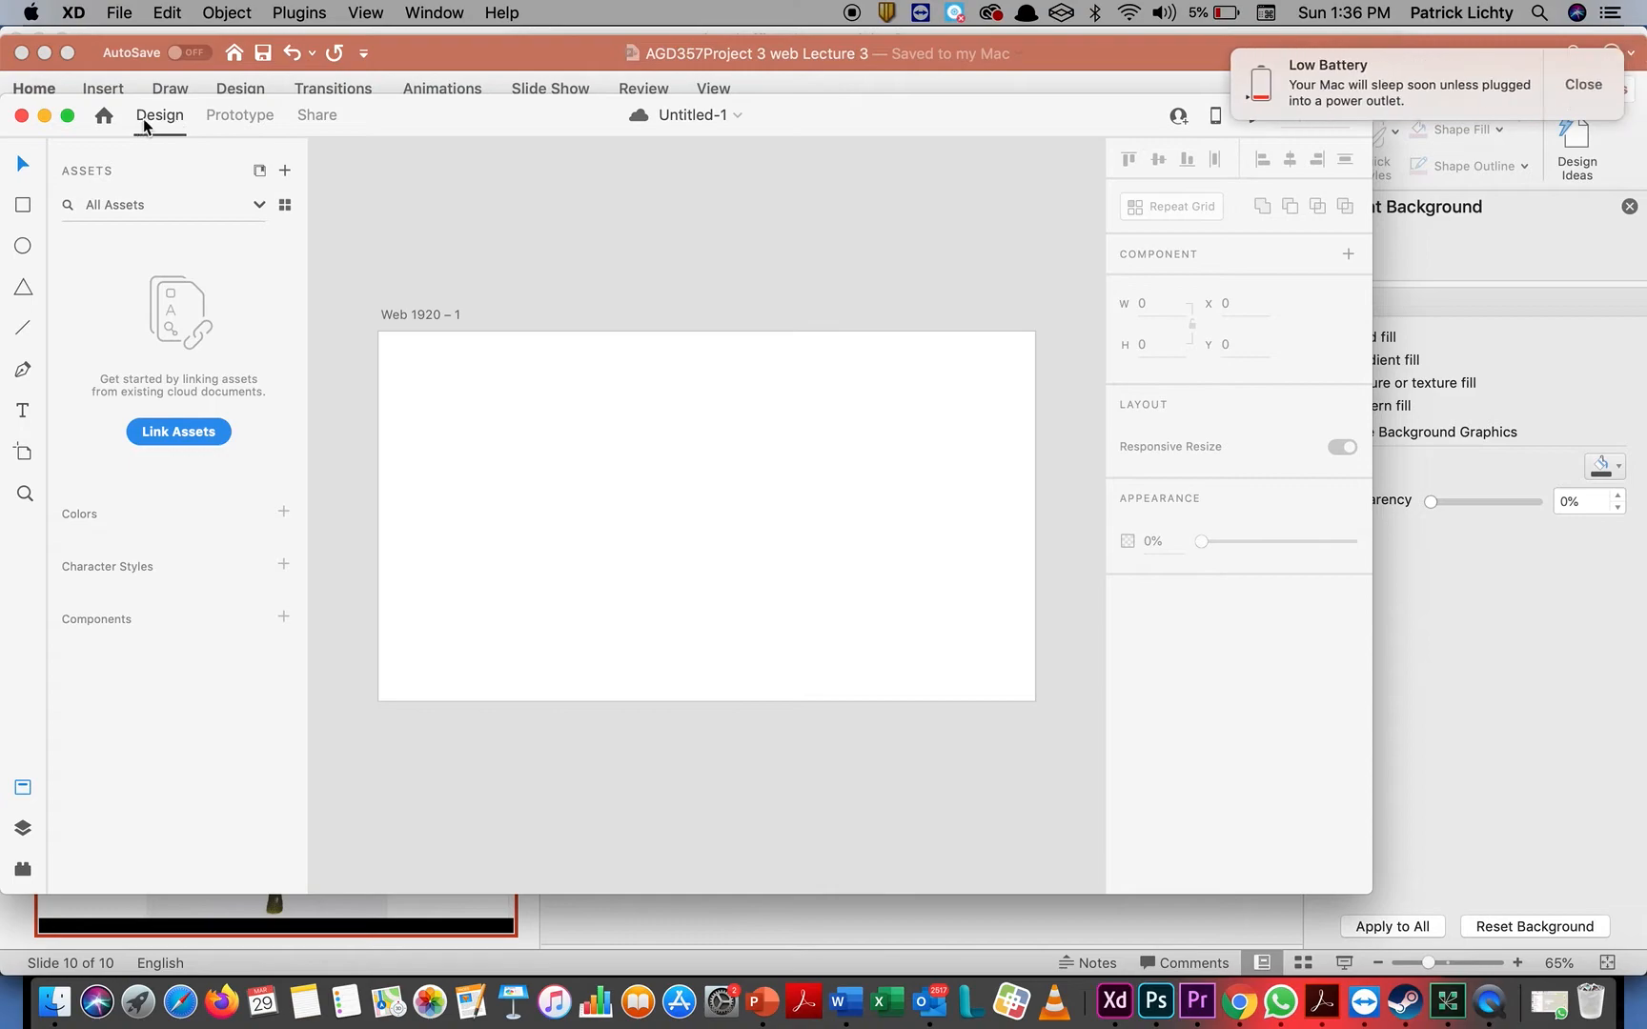
{"action": "left_click", "coordinate": [227, 122]}
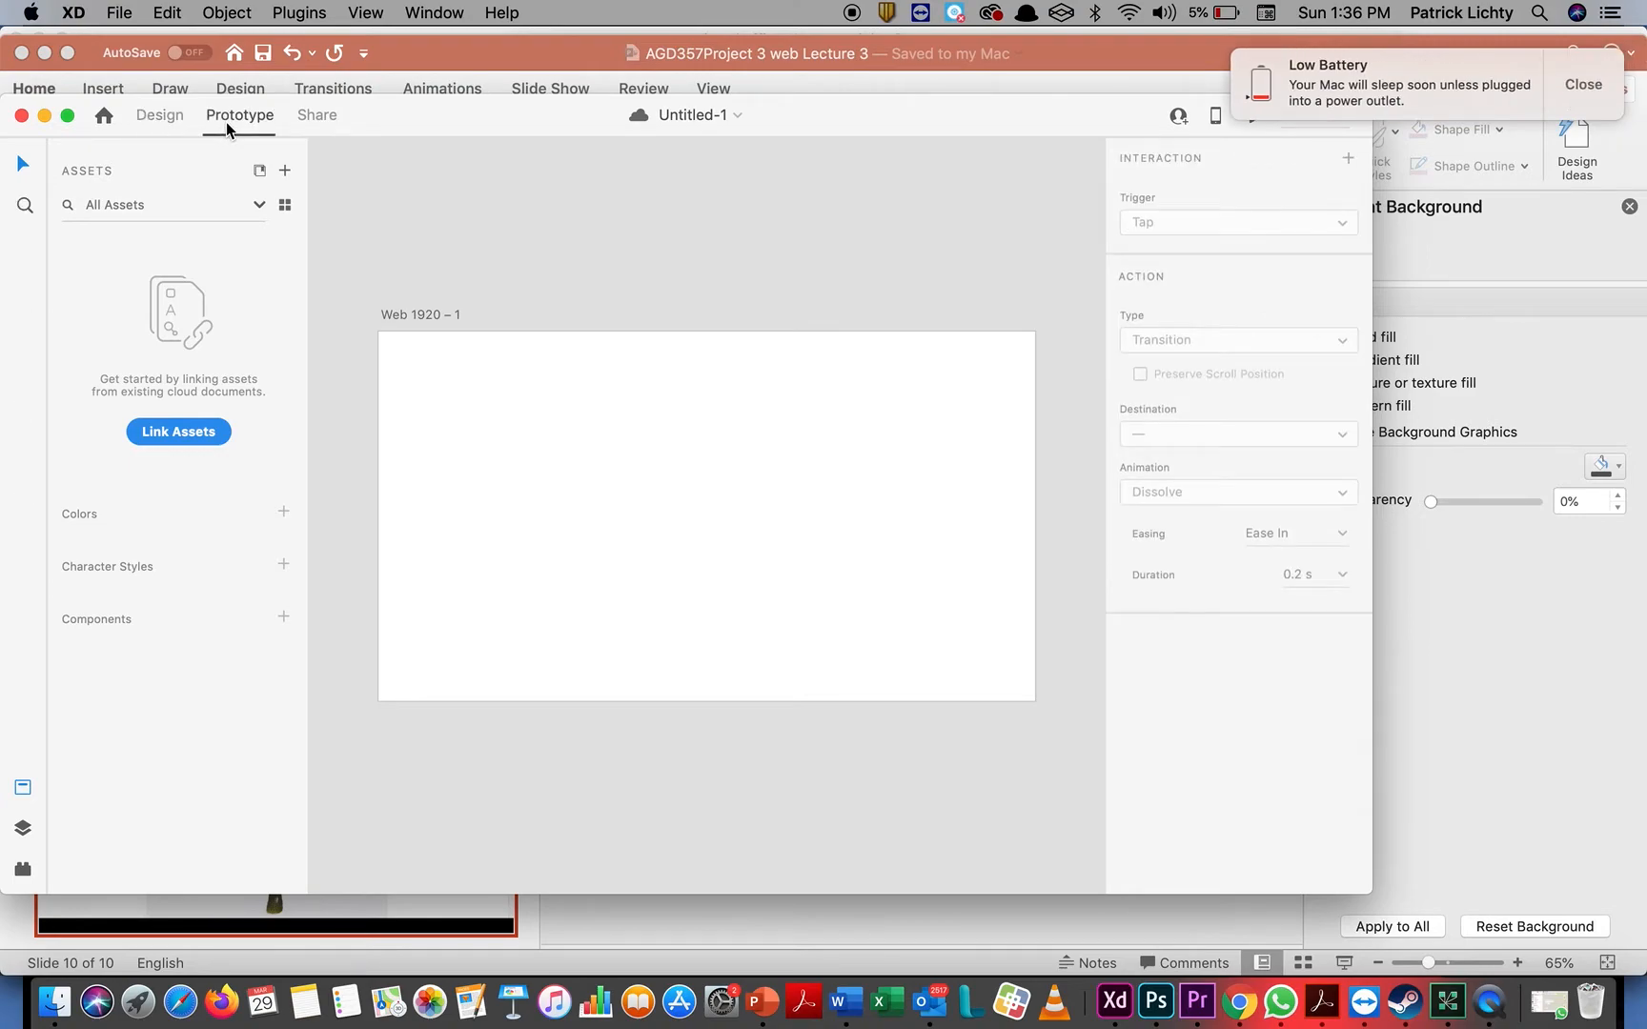
{"action": "left_click", "coordinate": [170, 120]}
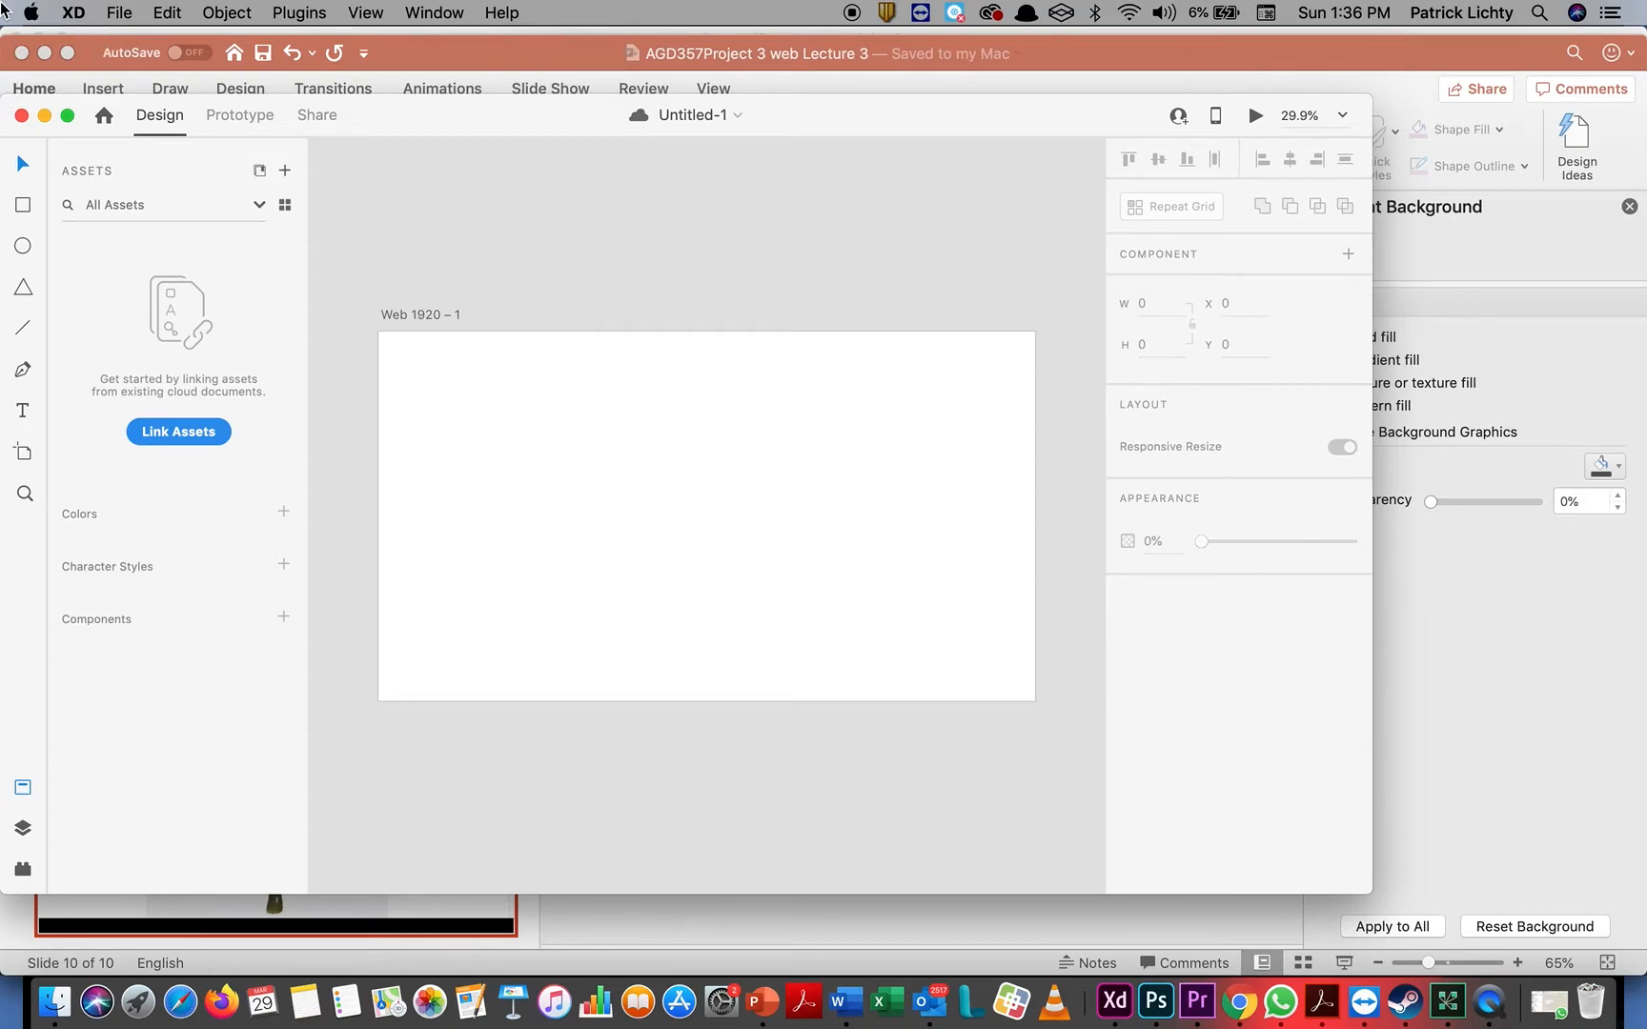
Import tree.gif from the Prototype folder into the document
{"action": "left_click", "coordinate": [118, 14]}
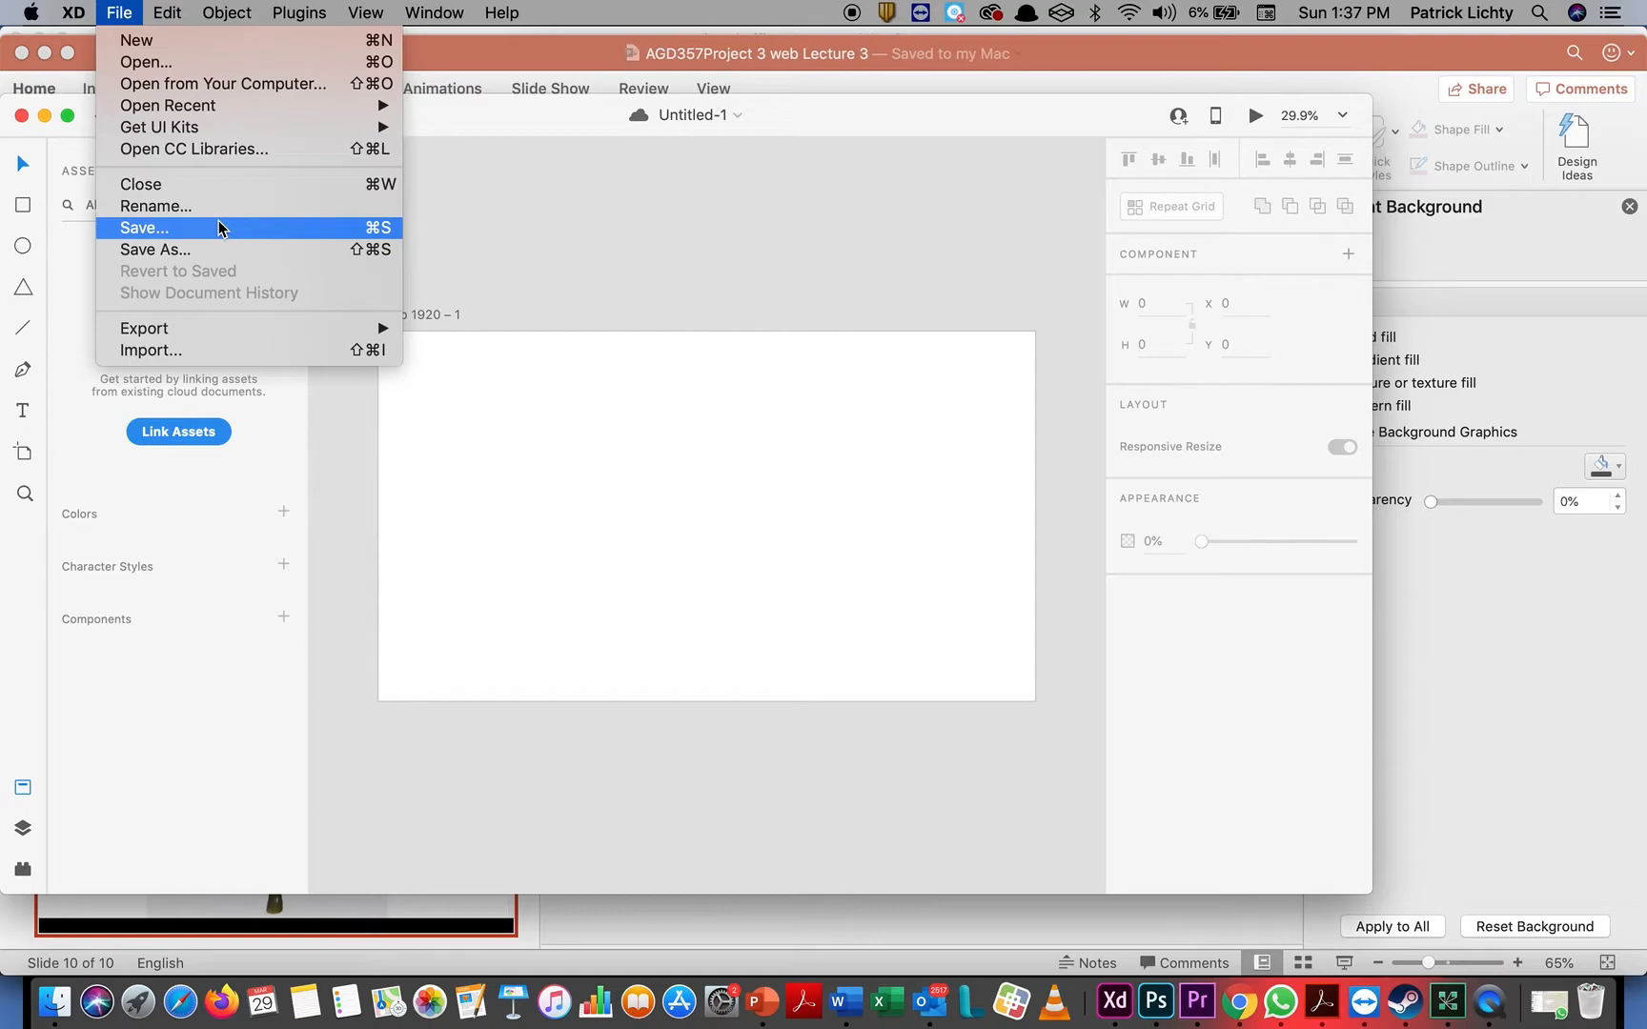
{"action": "mouse_move", "coordinate": [247, 327]}
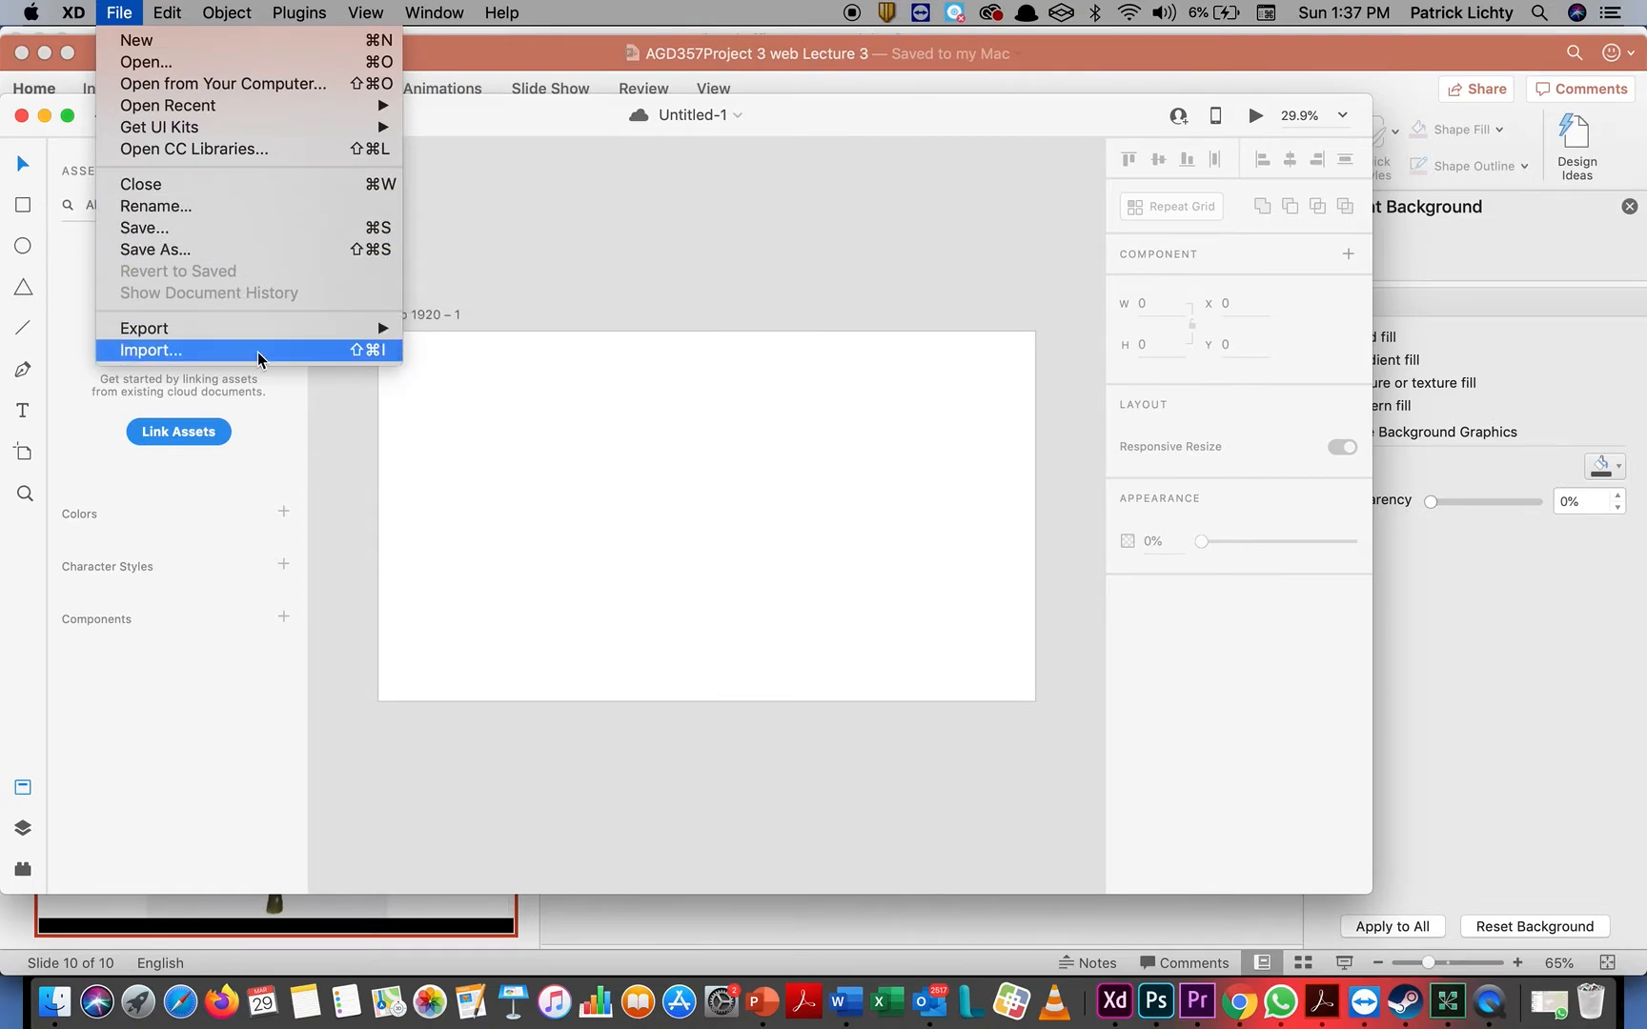
{"action": "left_click", "coordinate": [322, 351]}
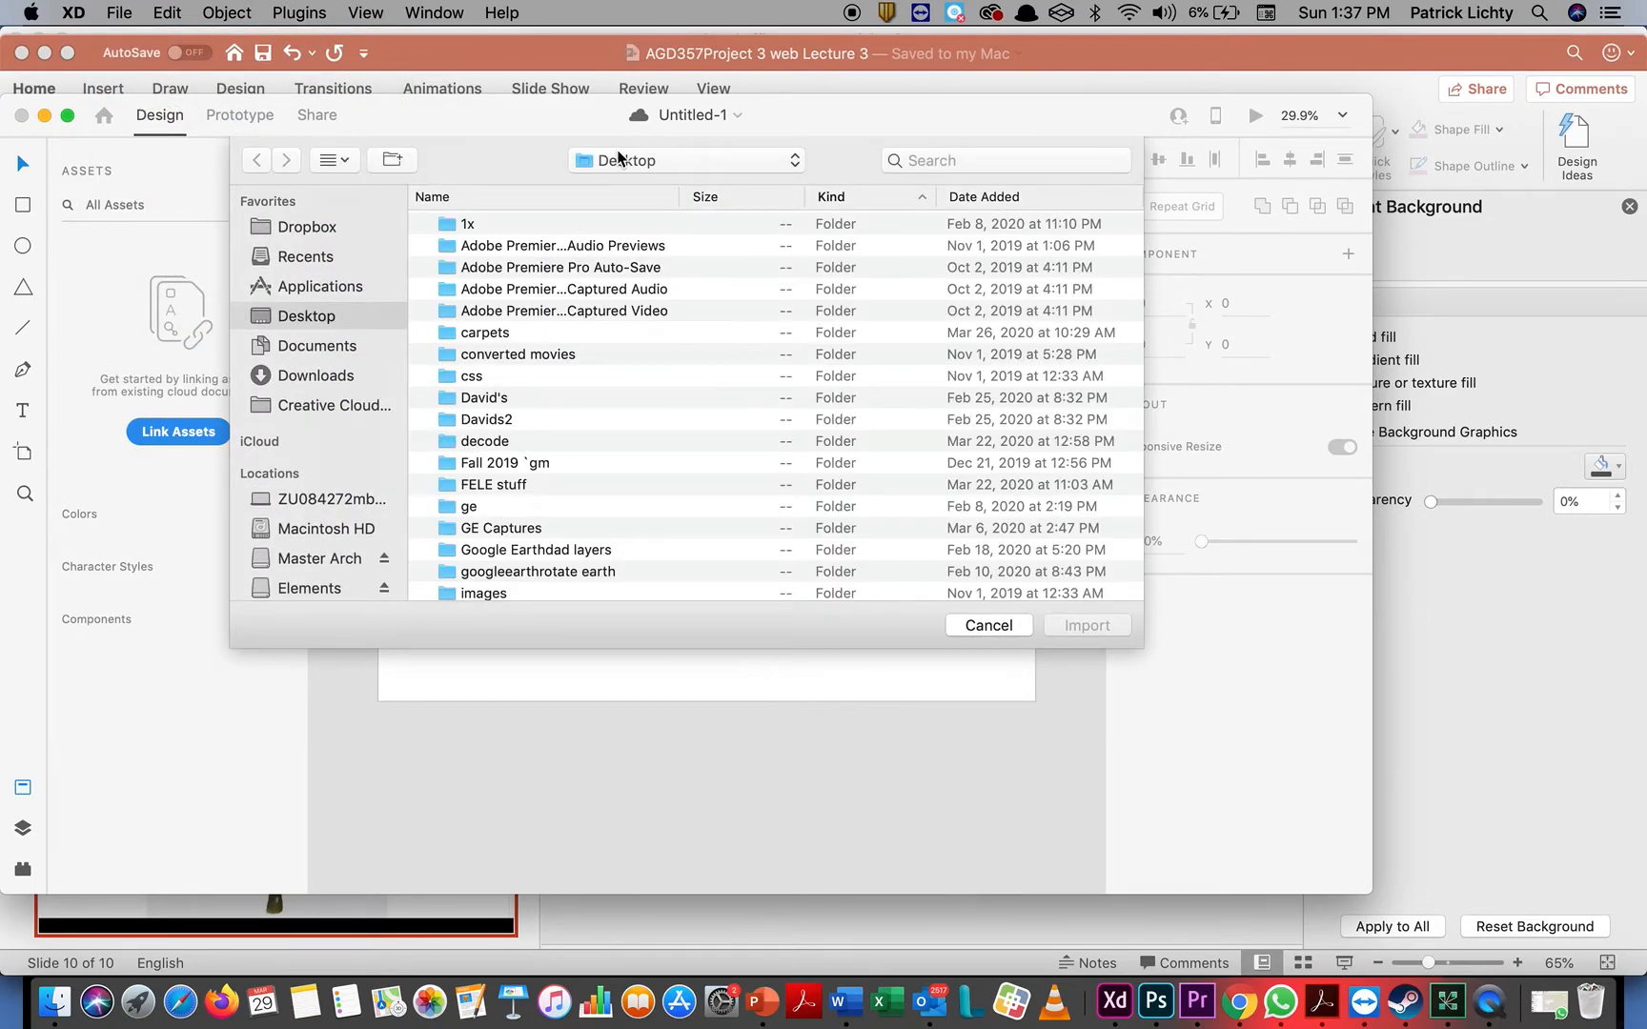
{"action": "left_click", "coordinate": [619, 159]}
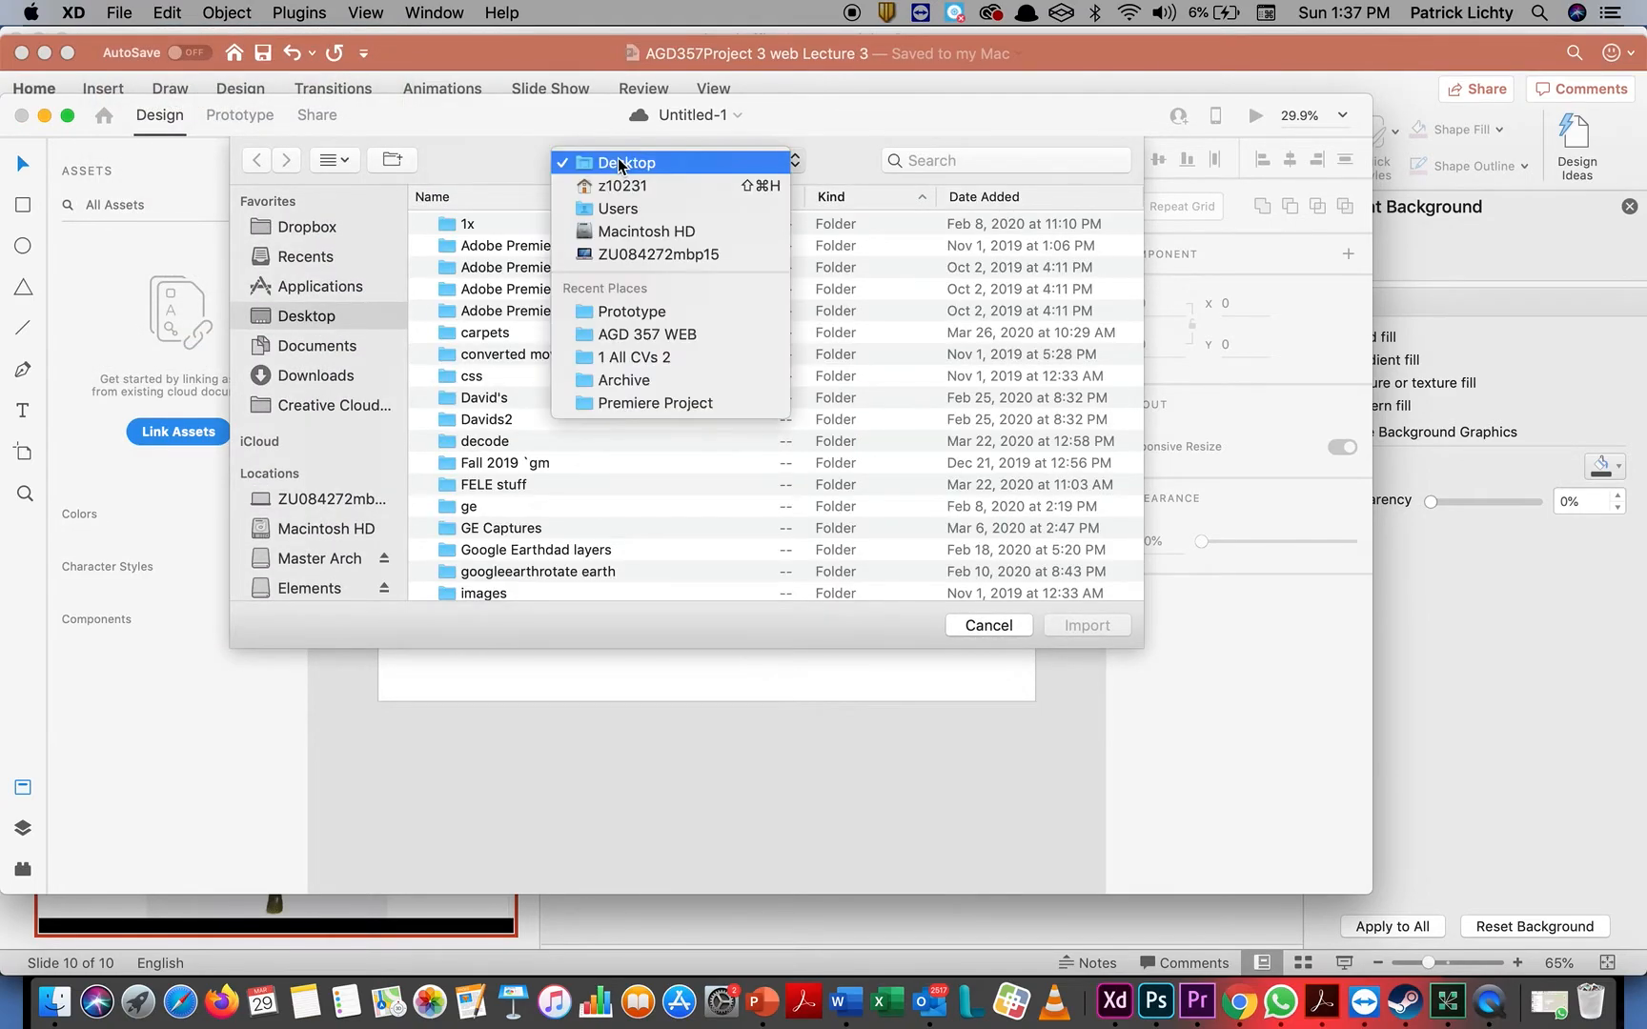
{"action": "left_click", "coordinate": [629, 312]}
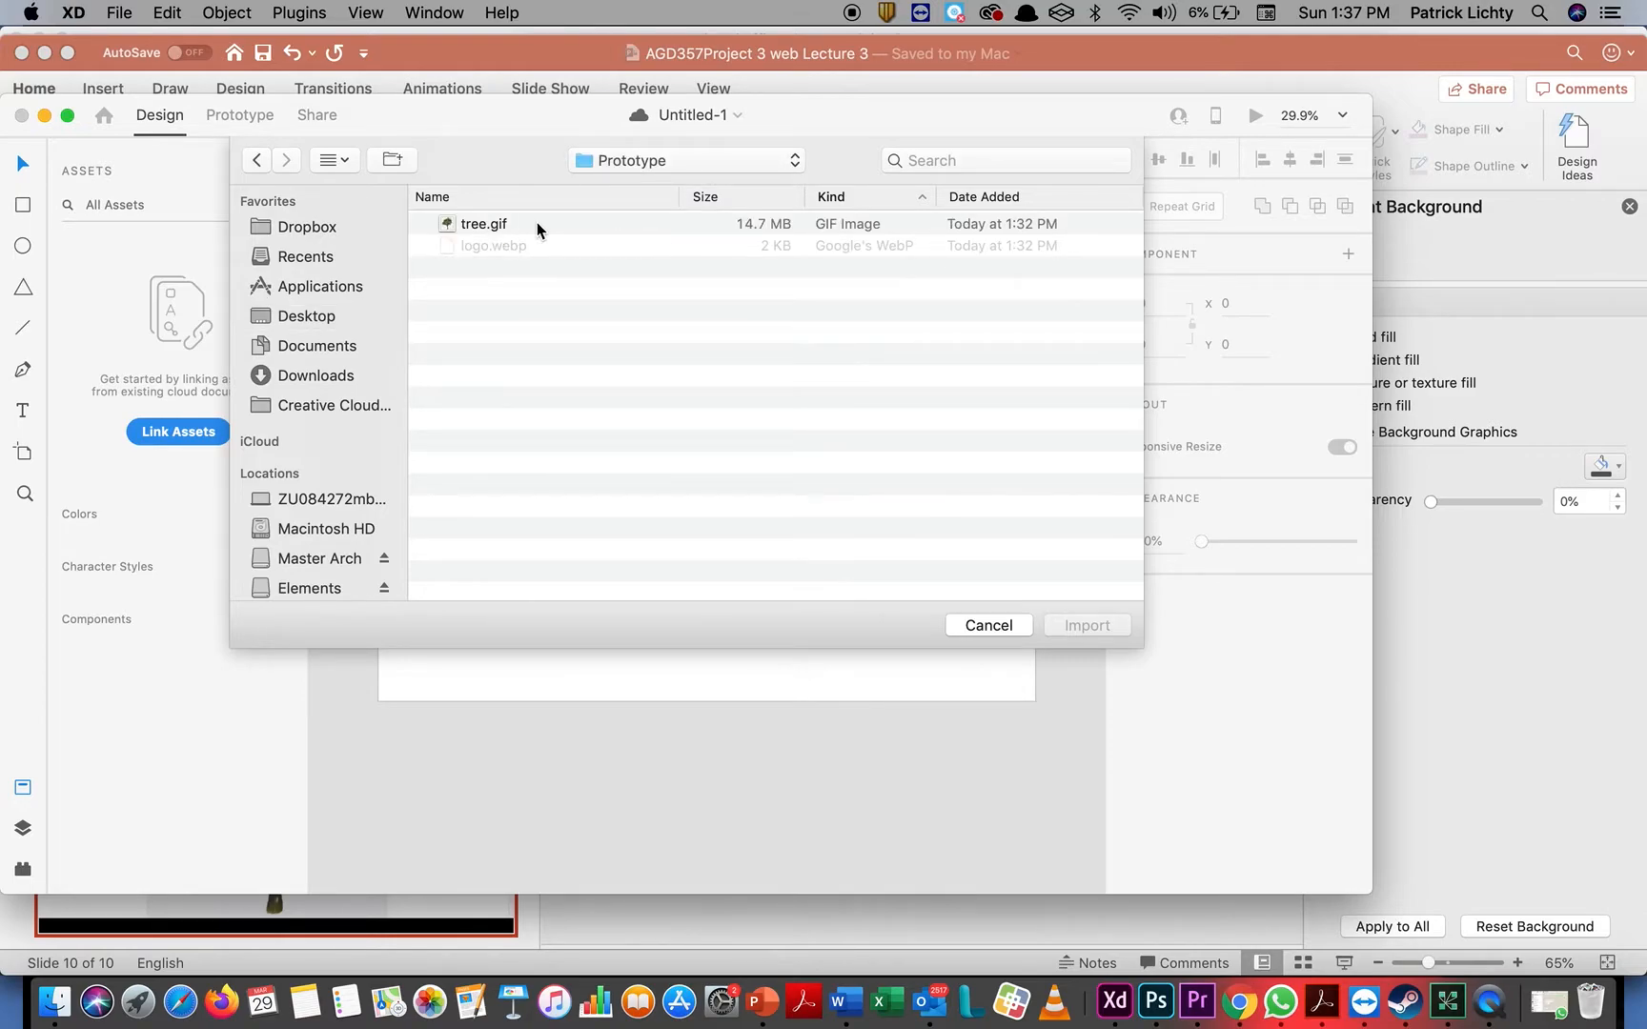
{"action": "double_click", "coordinate": [474, 225]}
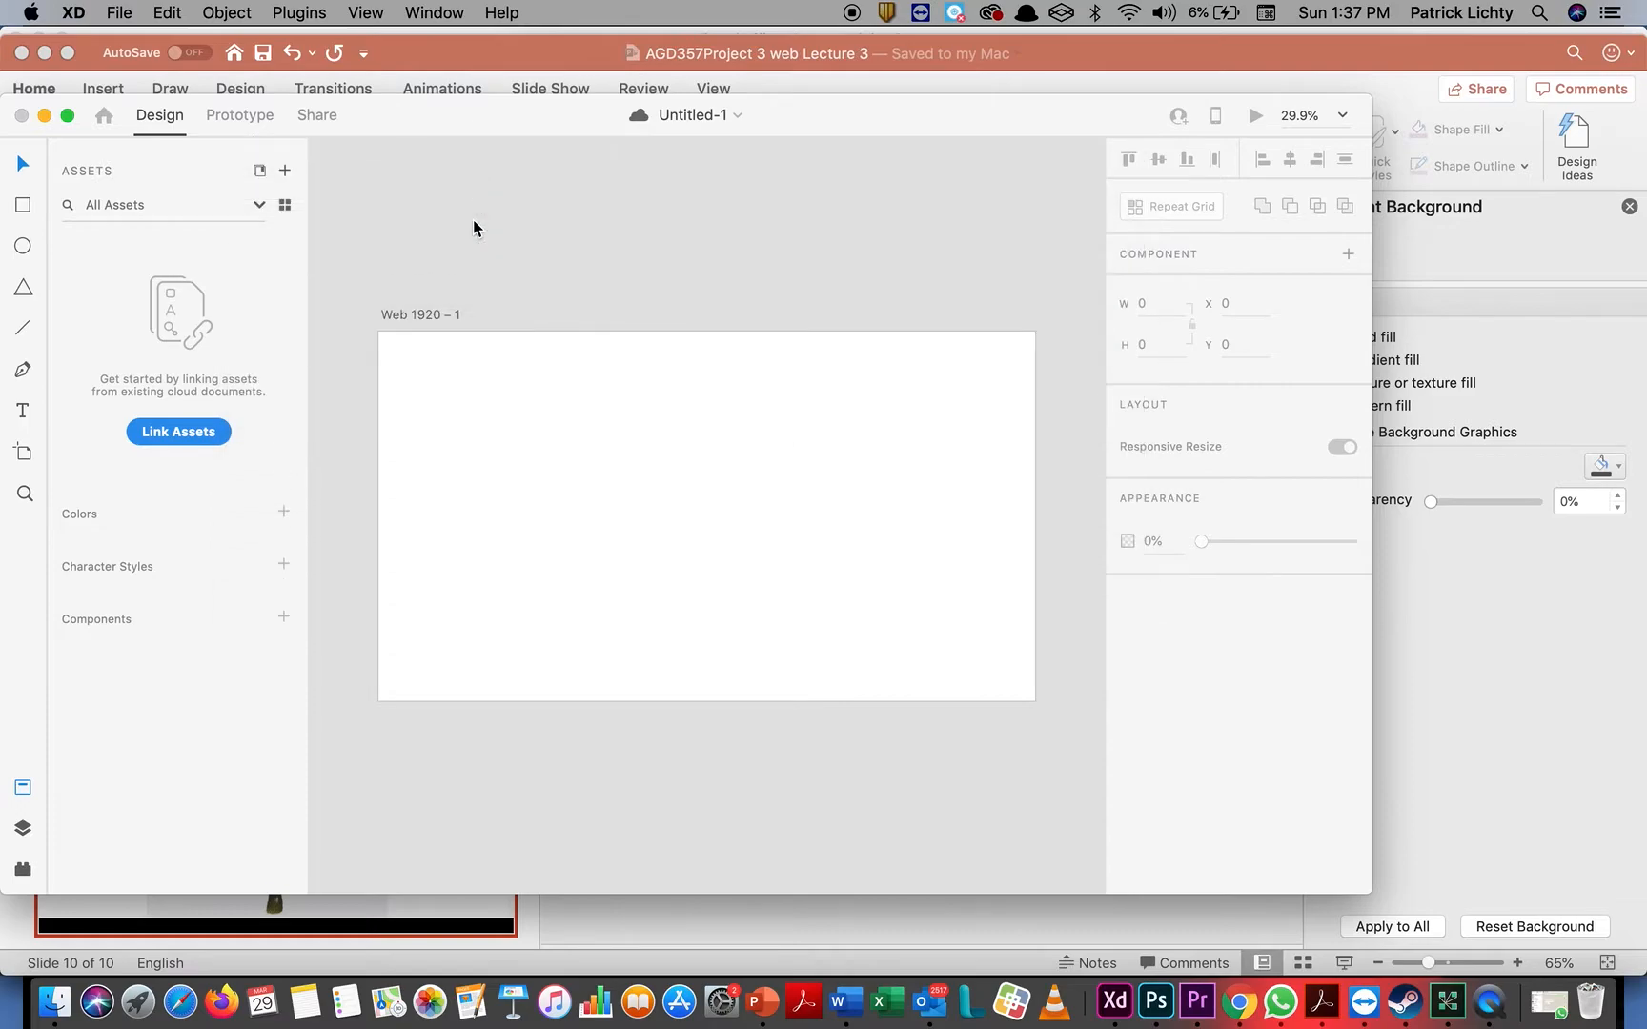
Enlarge the tree image to about 860 × 860 and center it horizontally on the artboard, at about X 530, Y 73
{"action": "left_click_drag", "start_coordinate": [728, 530], "coordinate": [704, 451]}
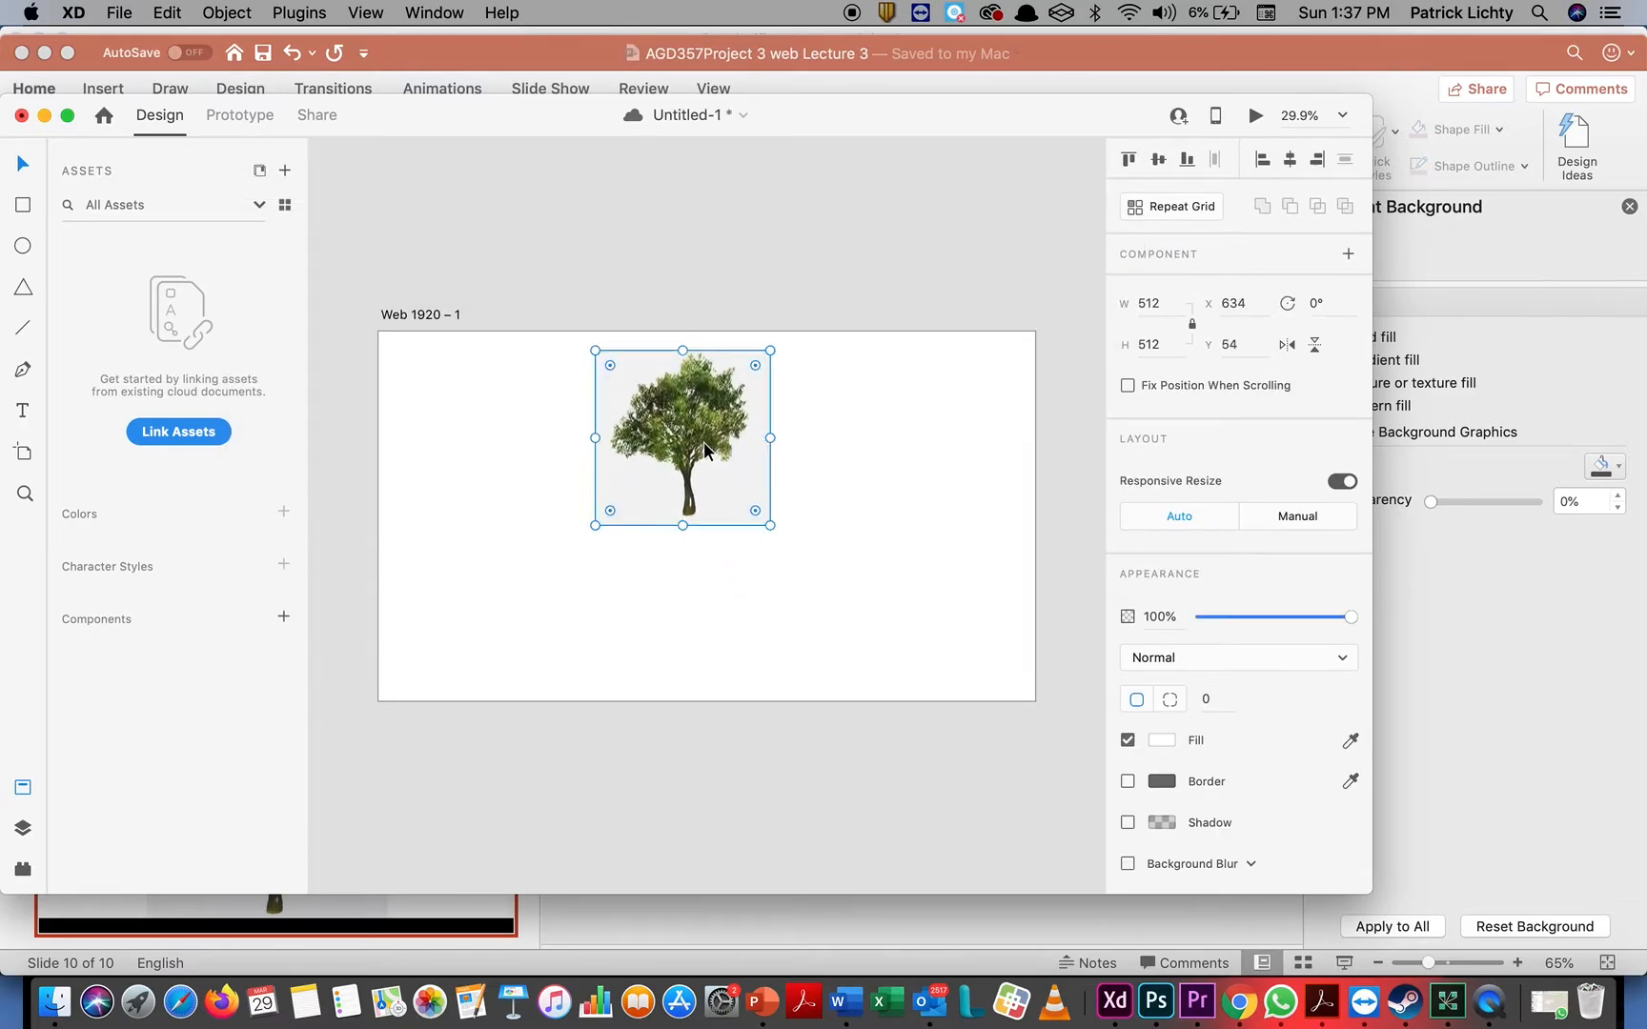
{"action": "left_click_drag", "start_coordinate": [769, 524], "coordinate": [879, 635]}
{"action": "left_click_drag", "start_coordinate": [793, 441], "coordinate": [753, 447]}
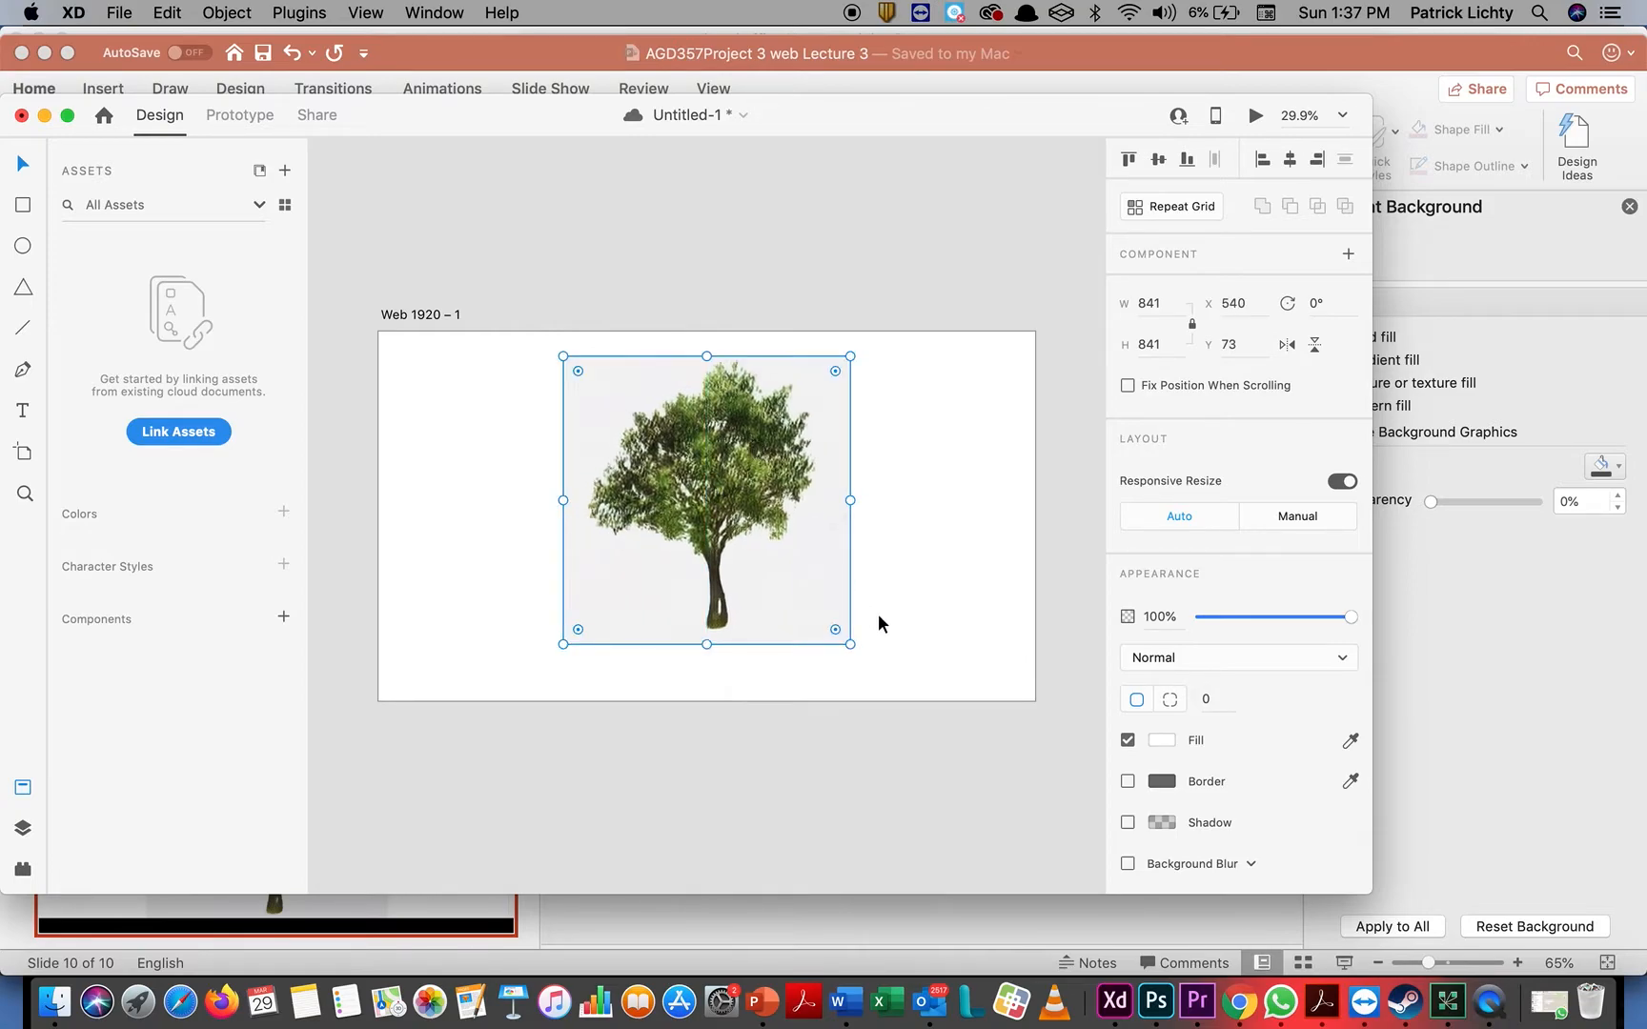
{"action": "left_click_drag", "start_coordinate": [851, 644], "coordinate": [857, 651]}
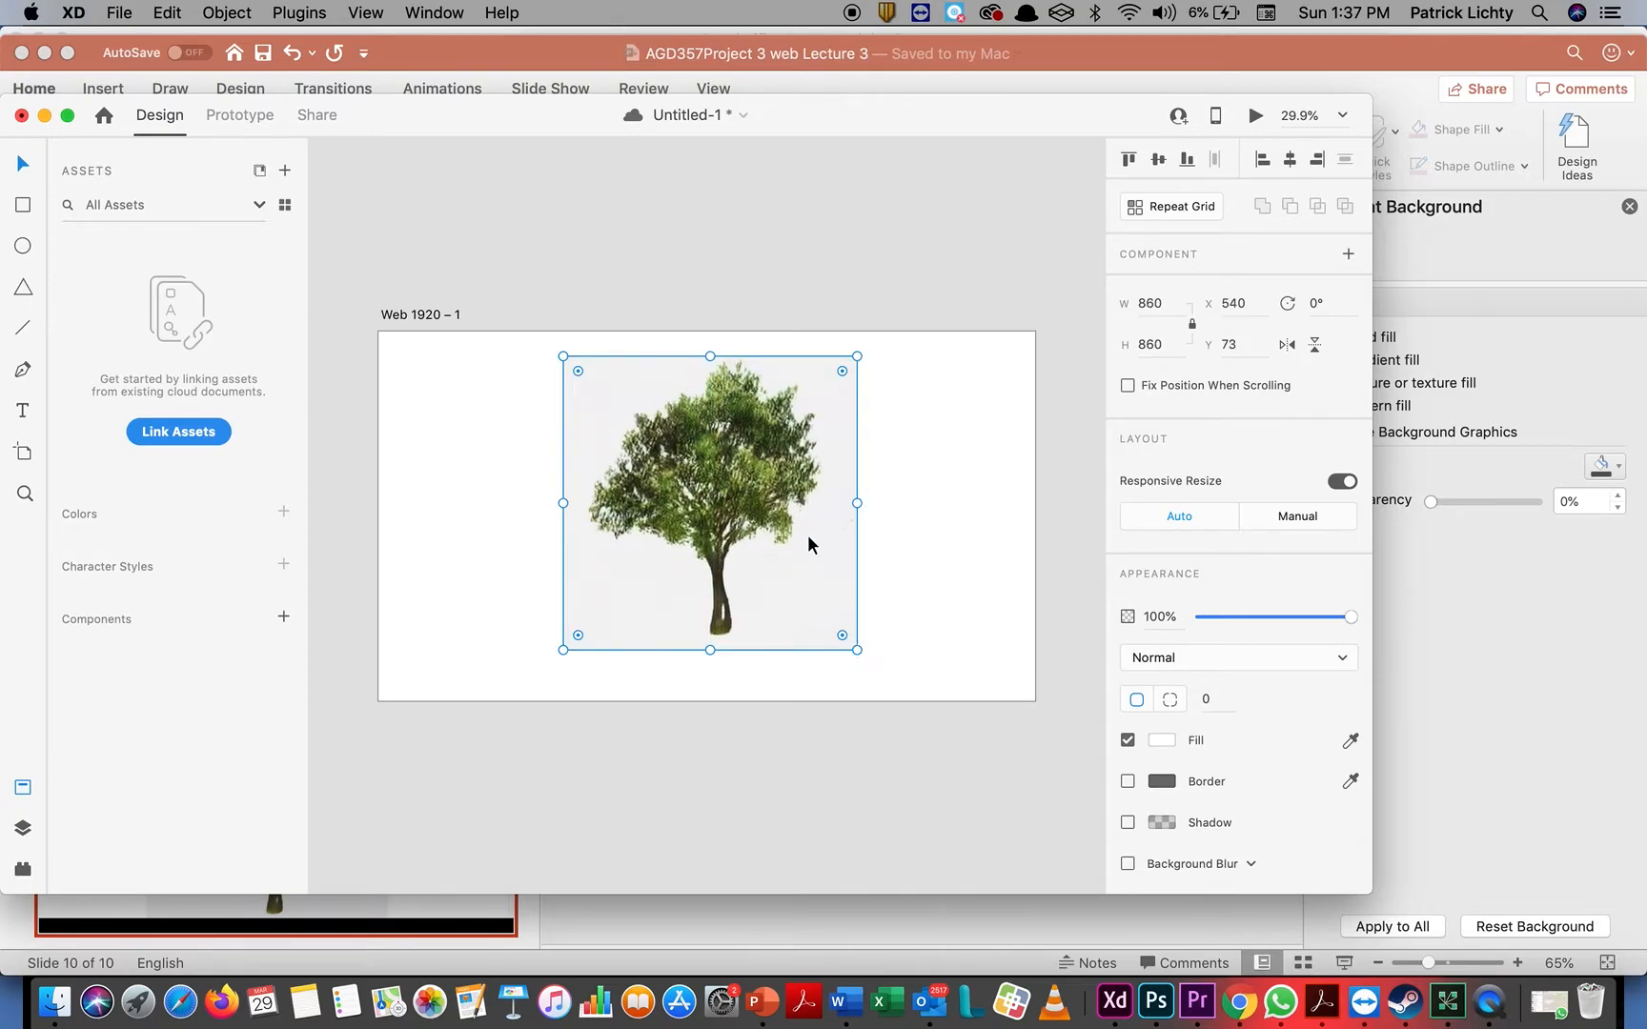
{"action": "left_click_drag", "start_coordinate": [797, 517], "coordinate": [797, 514]}
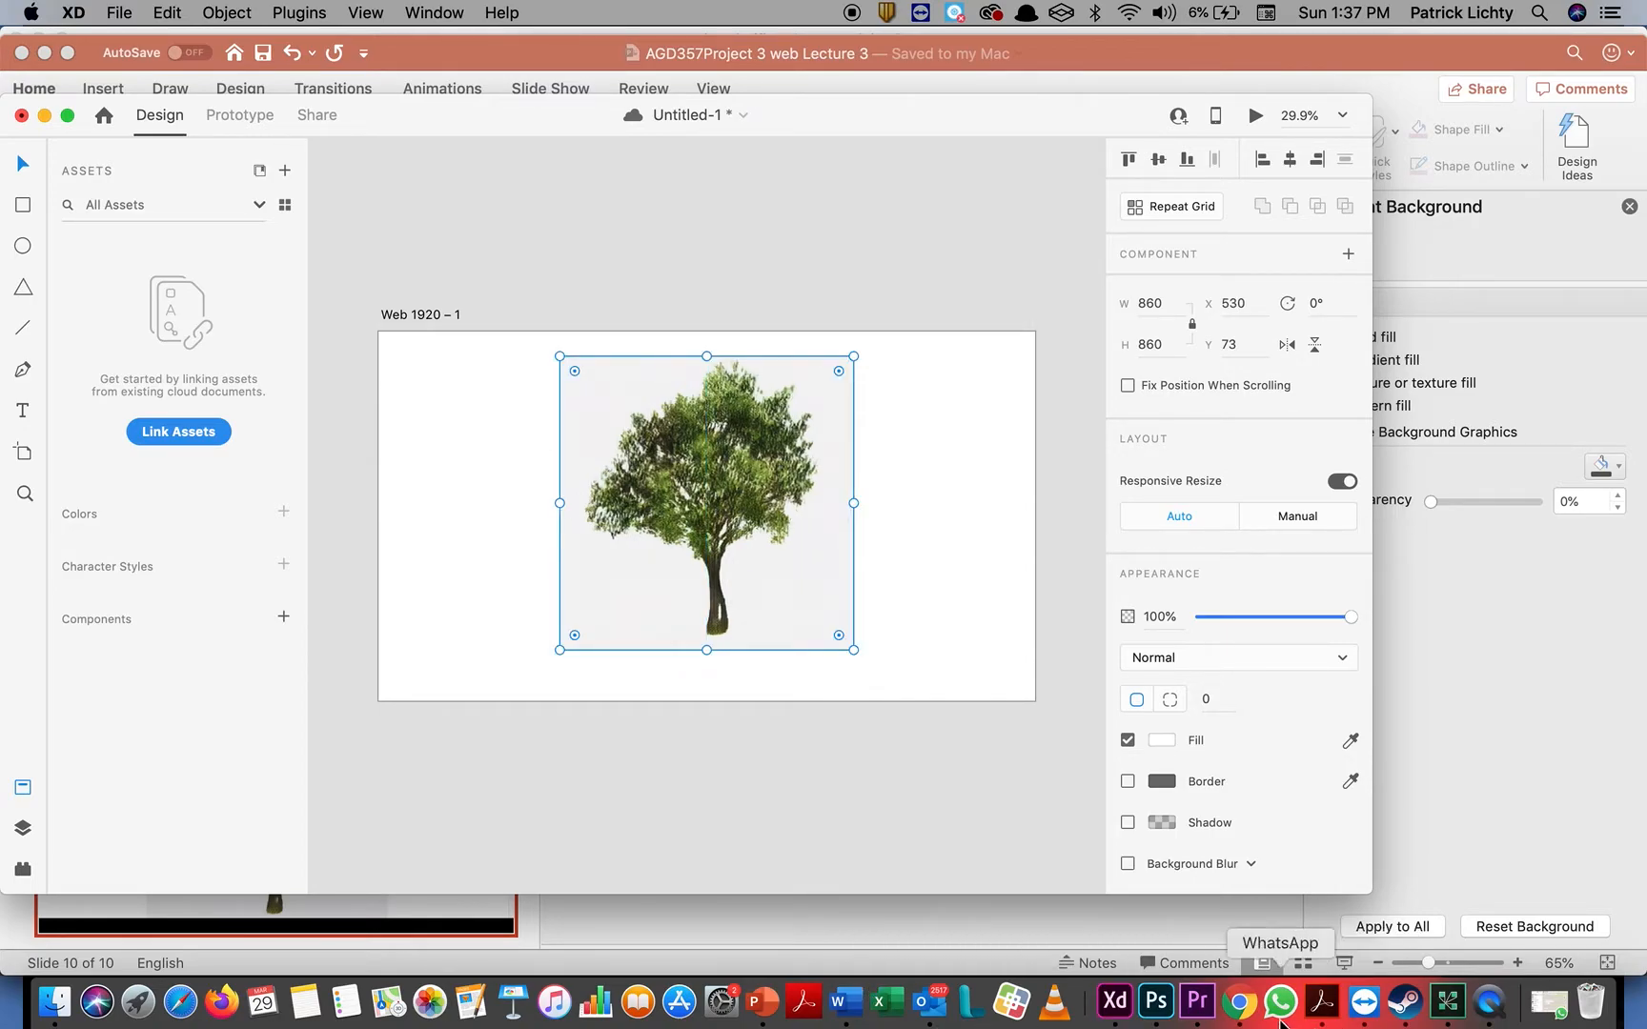
Switch to Chrome, where the Wix site preview is open
{"action": "left_click", "coordinate": [1240, 1003]}
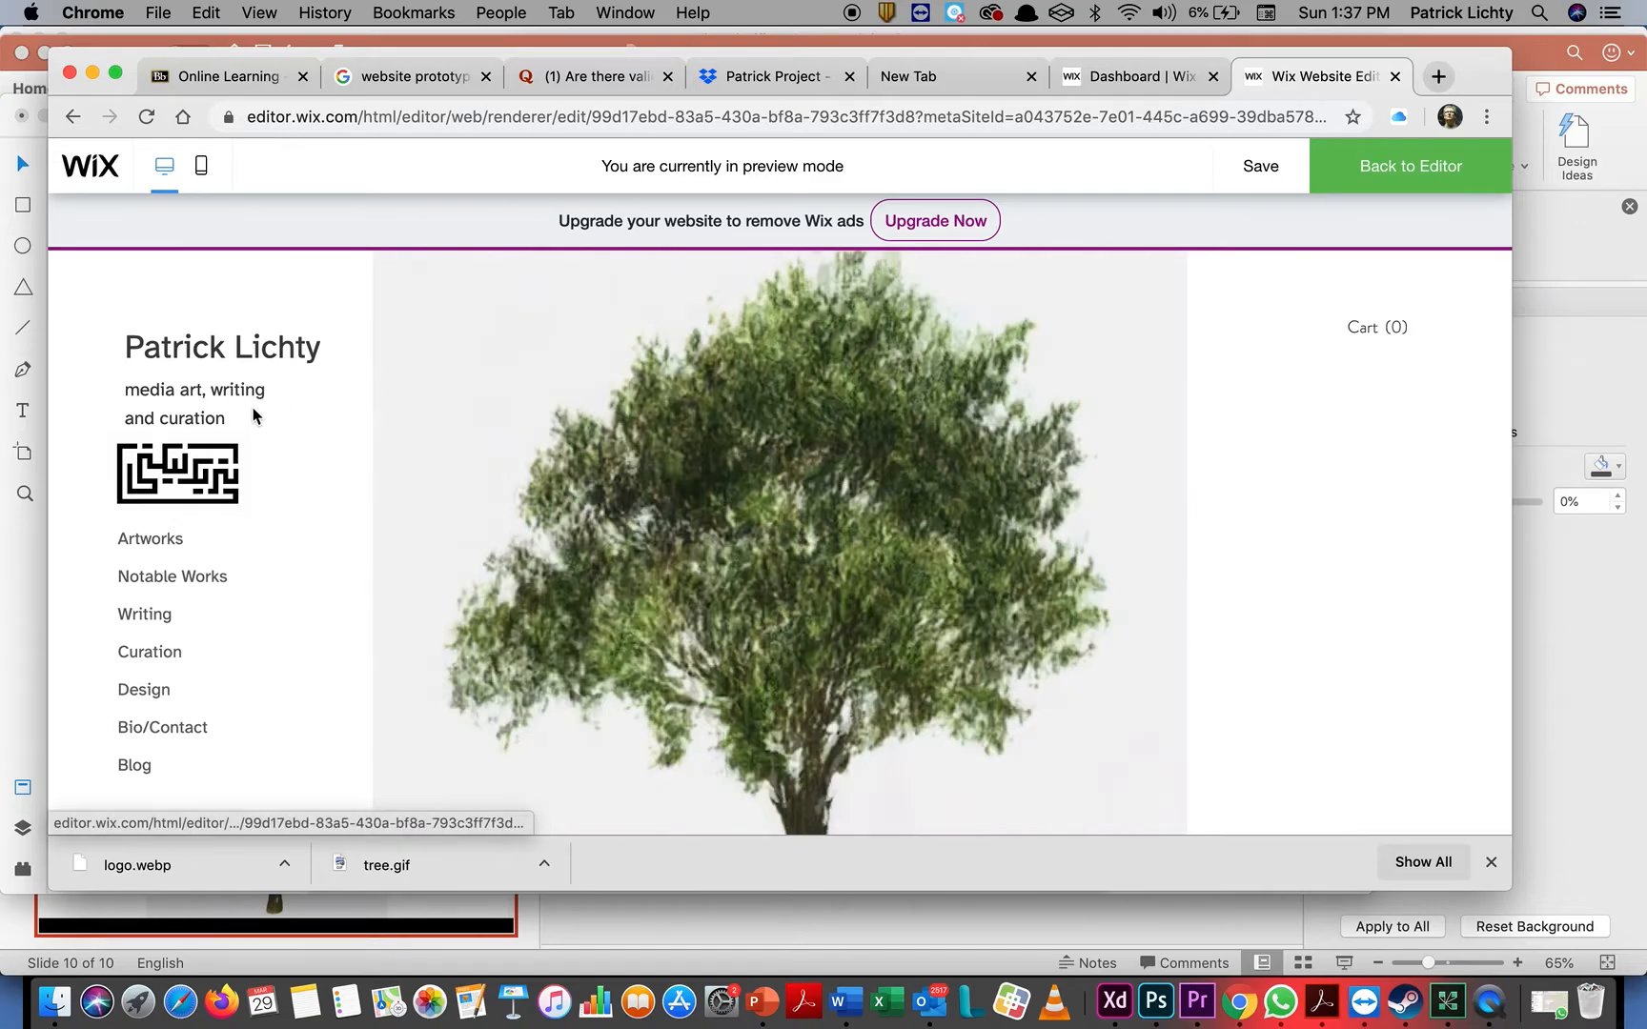
{"action": "left_click_drag", "start_coordinate": [246, 427], "coordinate": [129, 360]}
{"action": "key", "text": "super+a"}
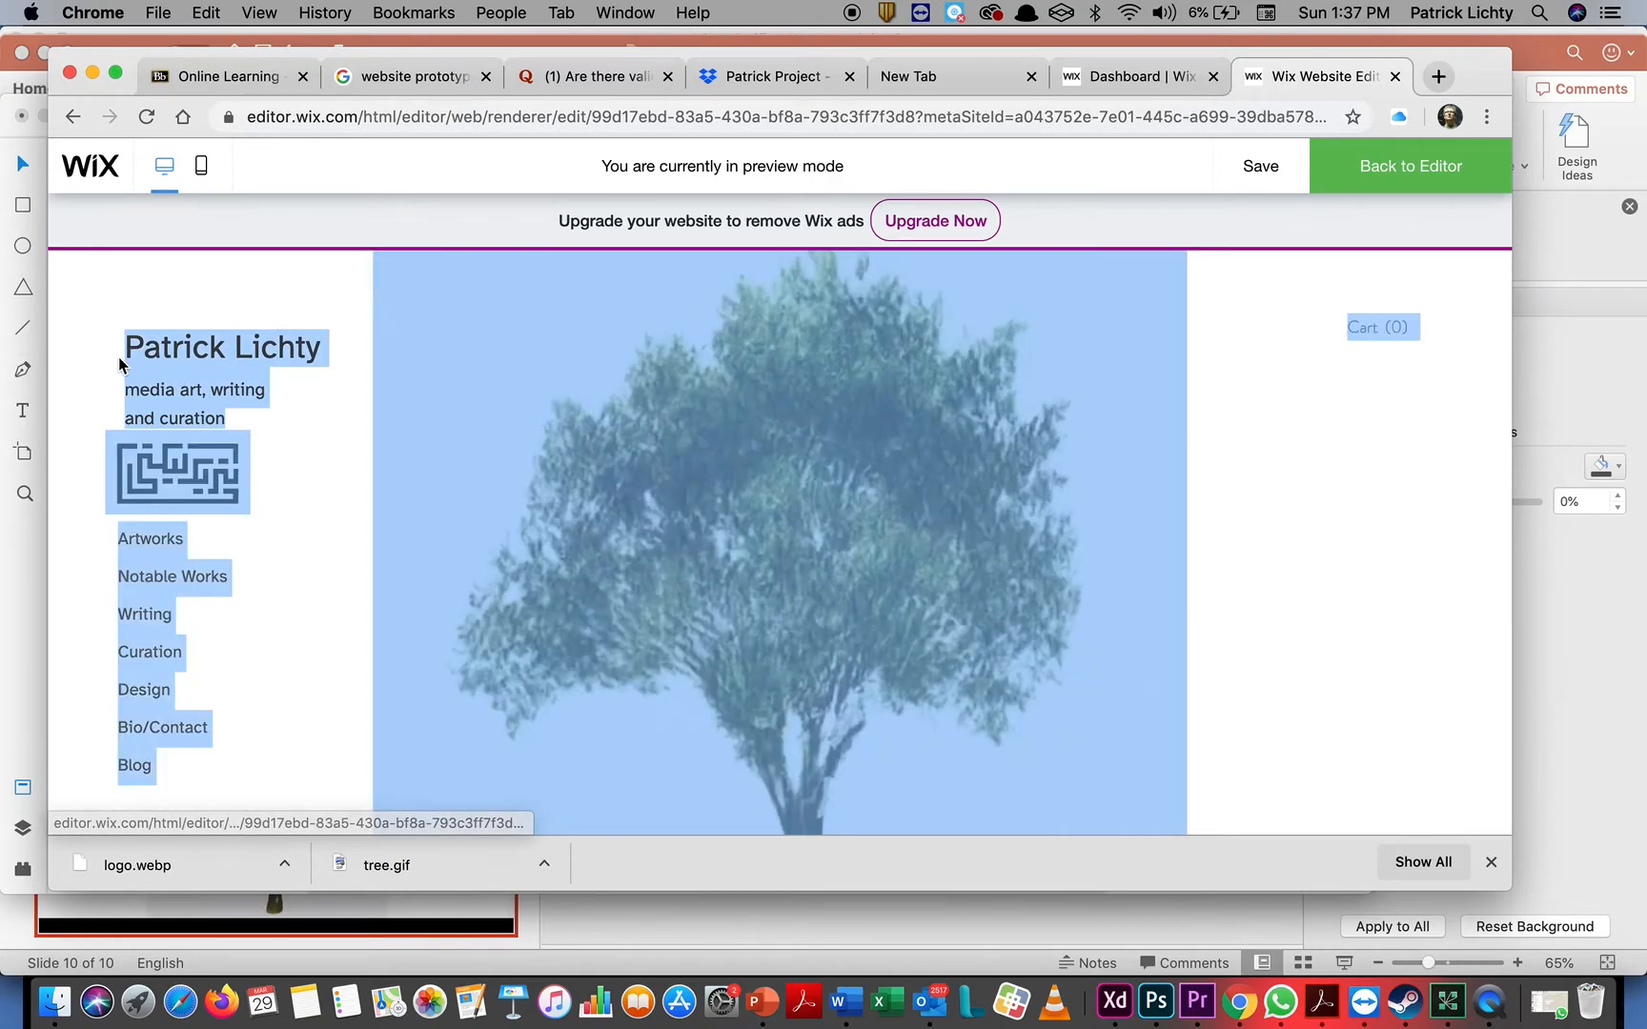
{"action": "left_click", "coordinate": [246, 417]}
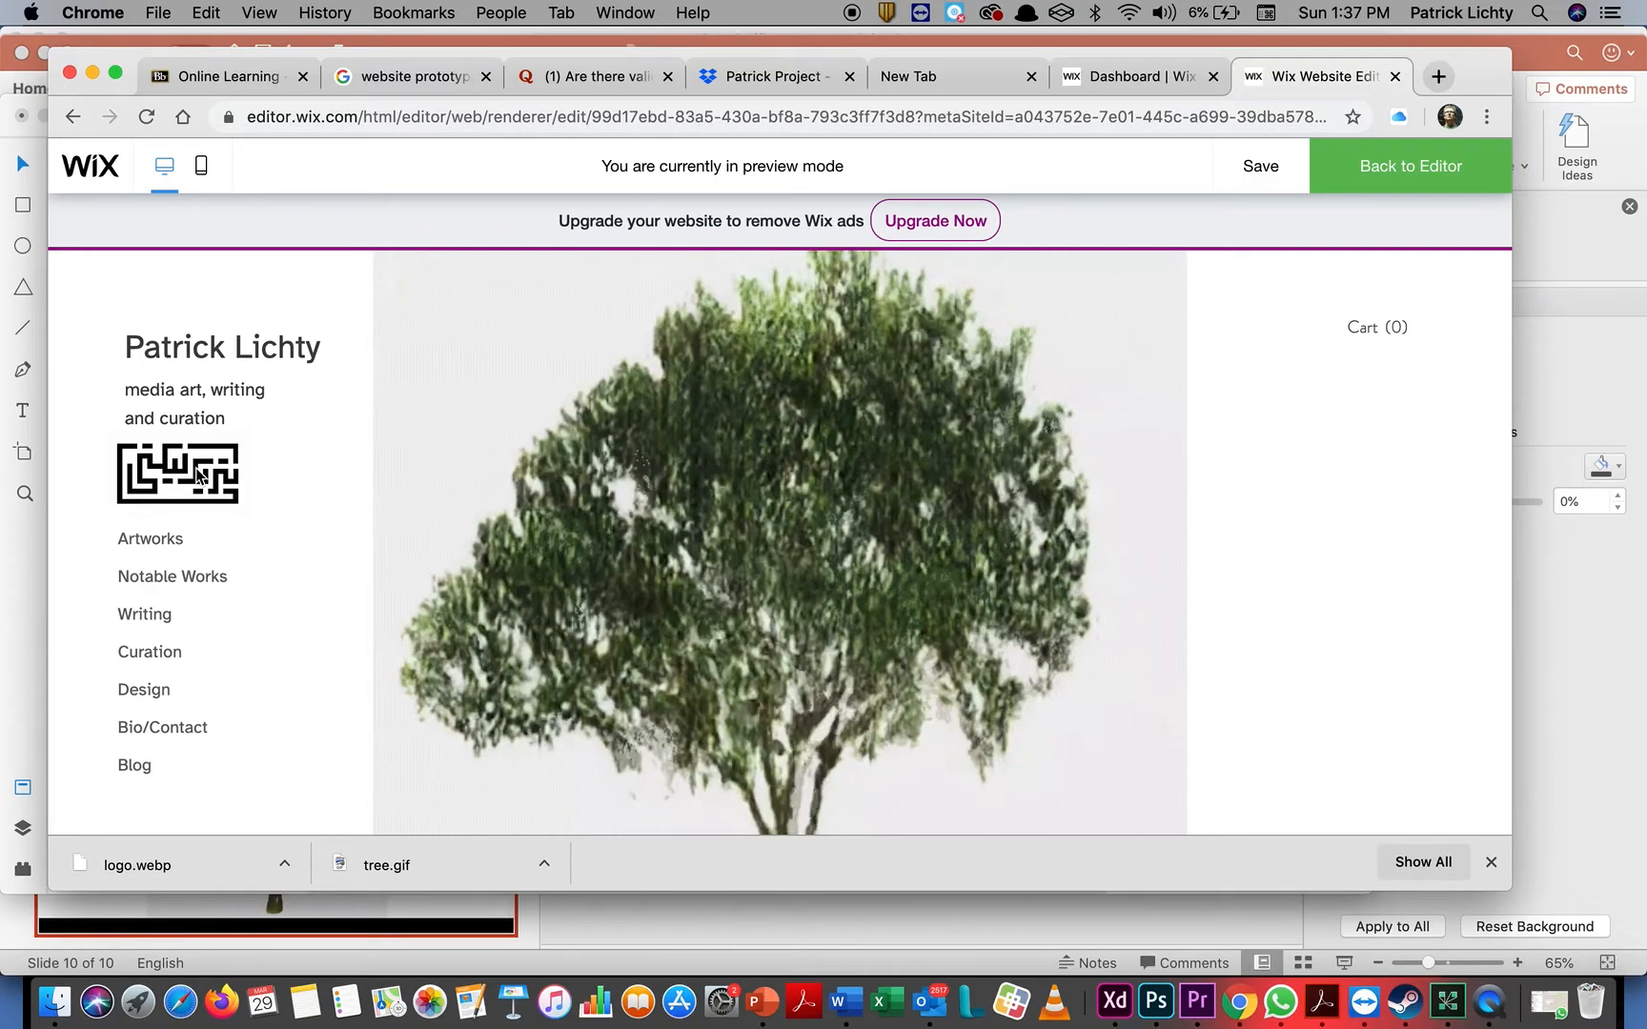
{"action": "right_click", "coordinate": [204, 472]}
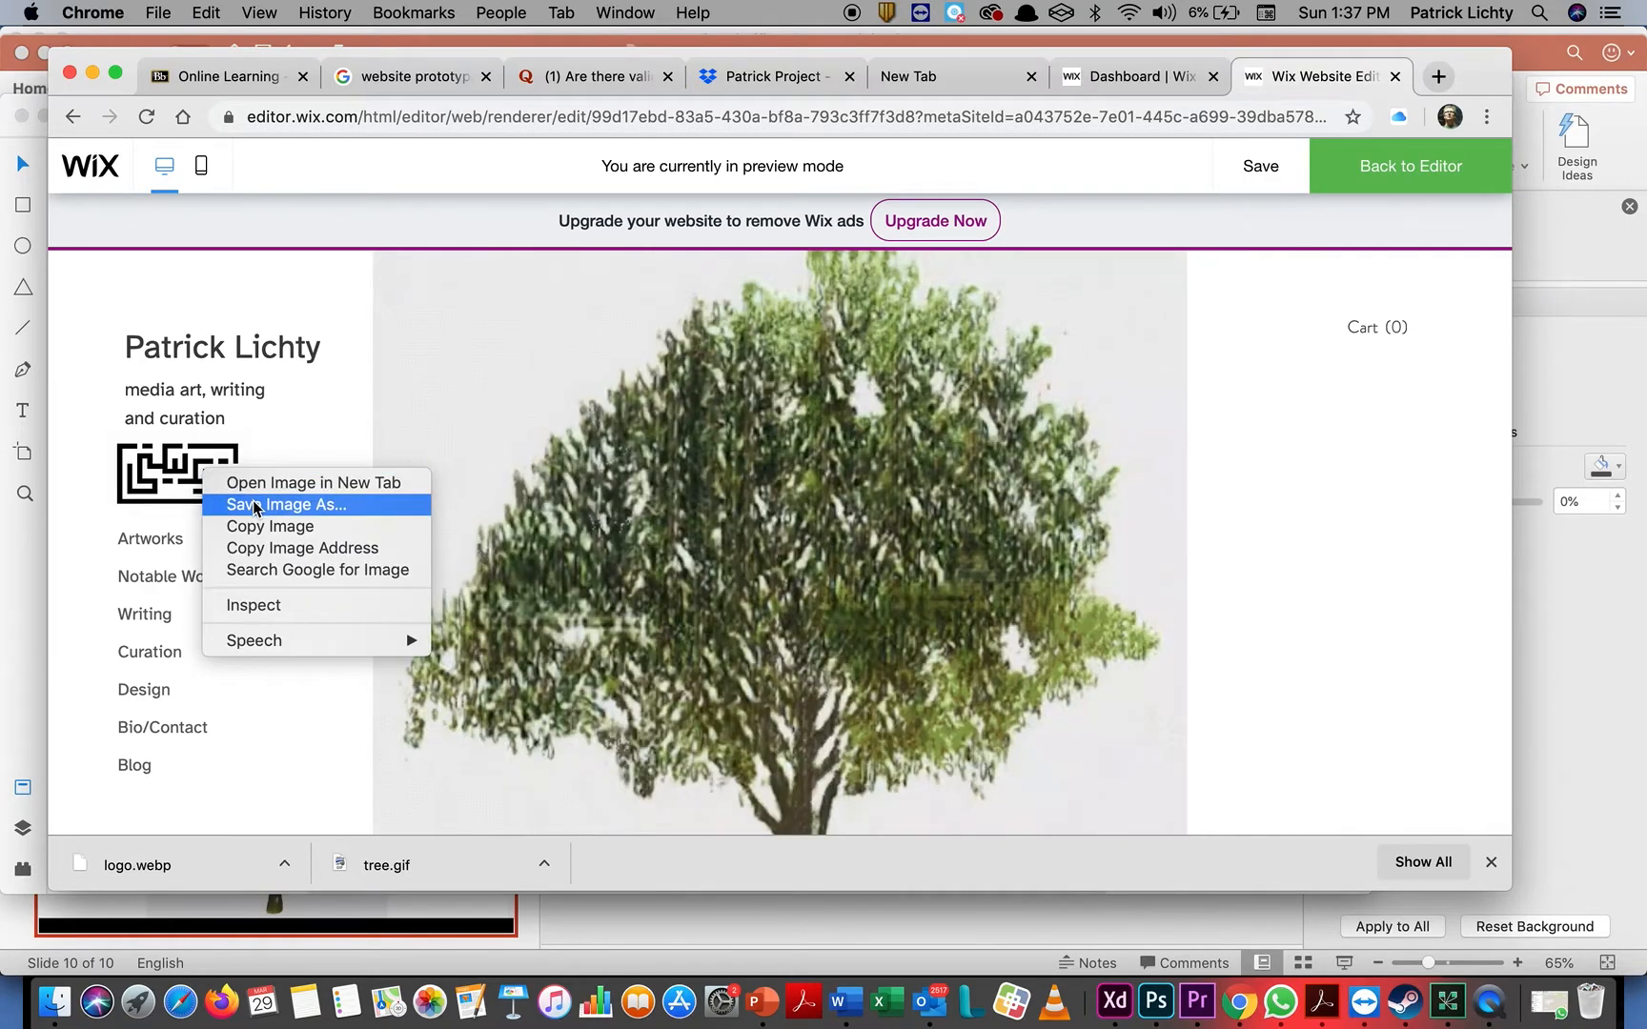
{"action": "left_click", "coordinate": [246, 504]}
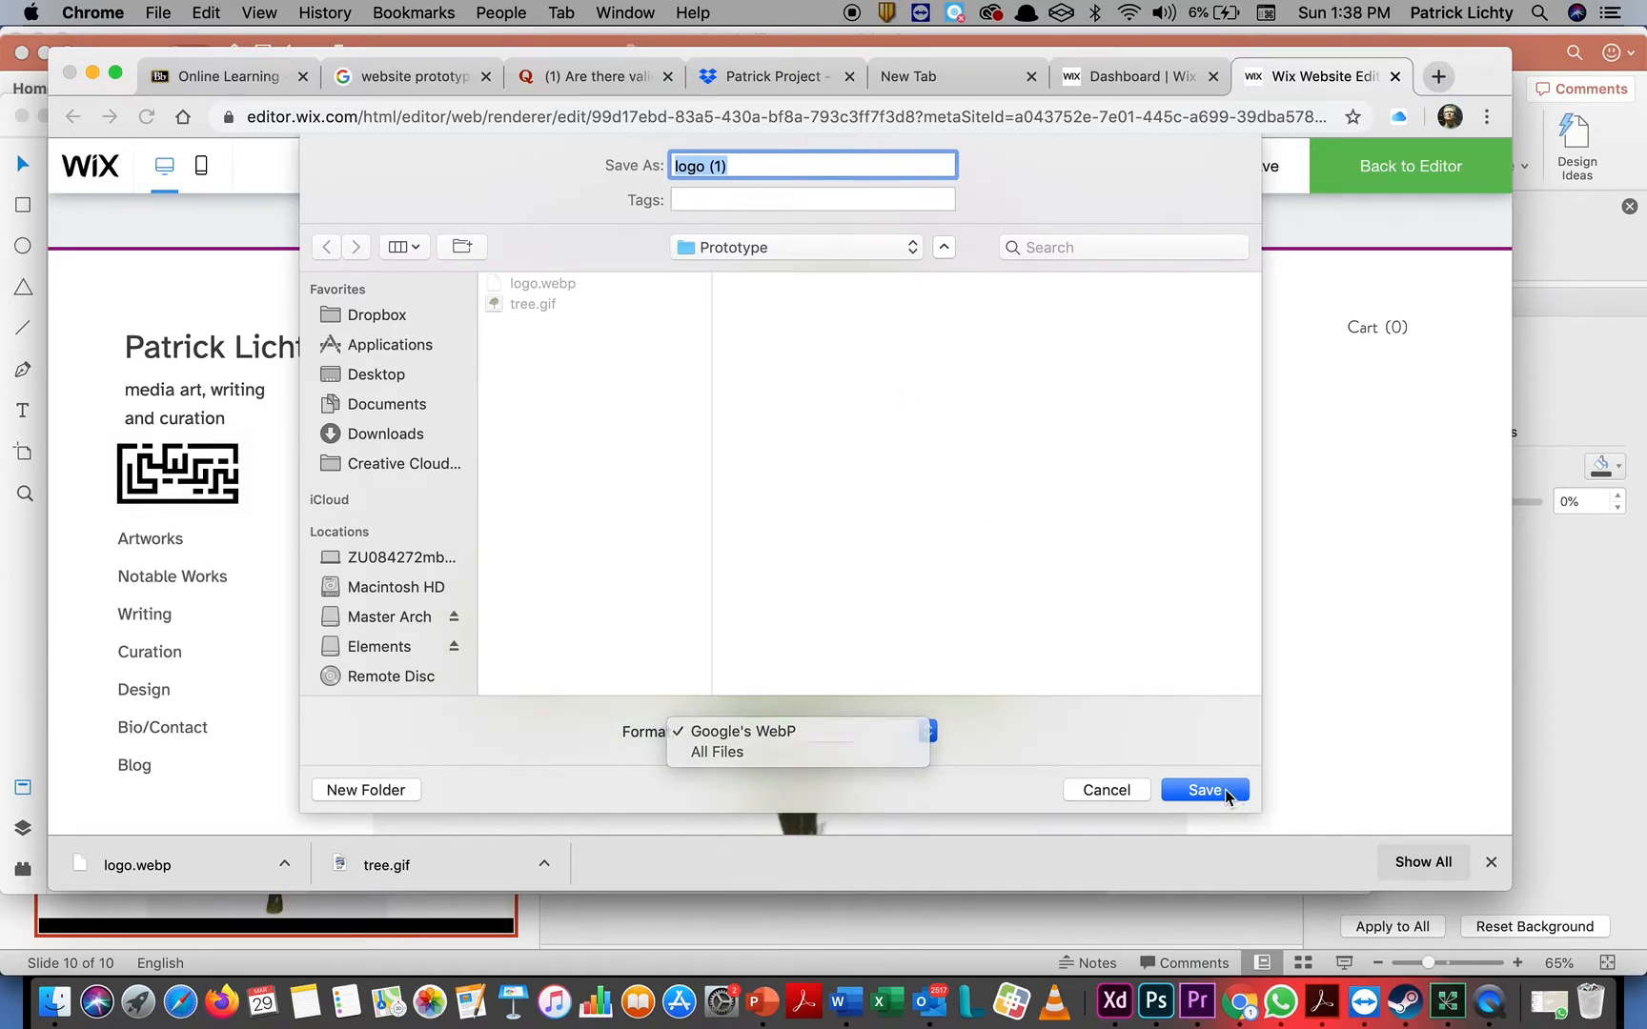
{"action": "left_click", "coordinate": [1227, 795]}
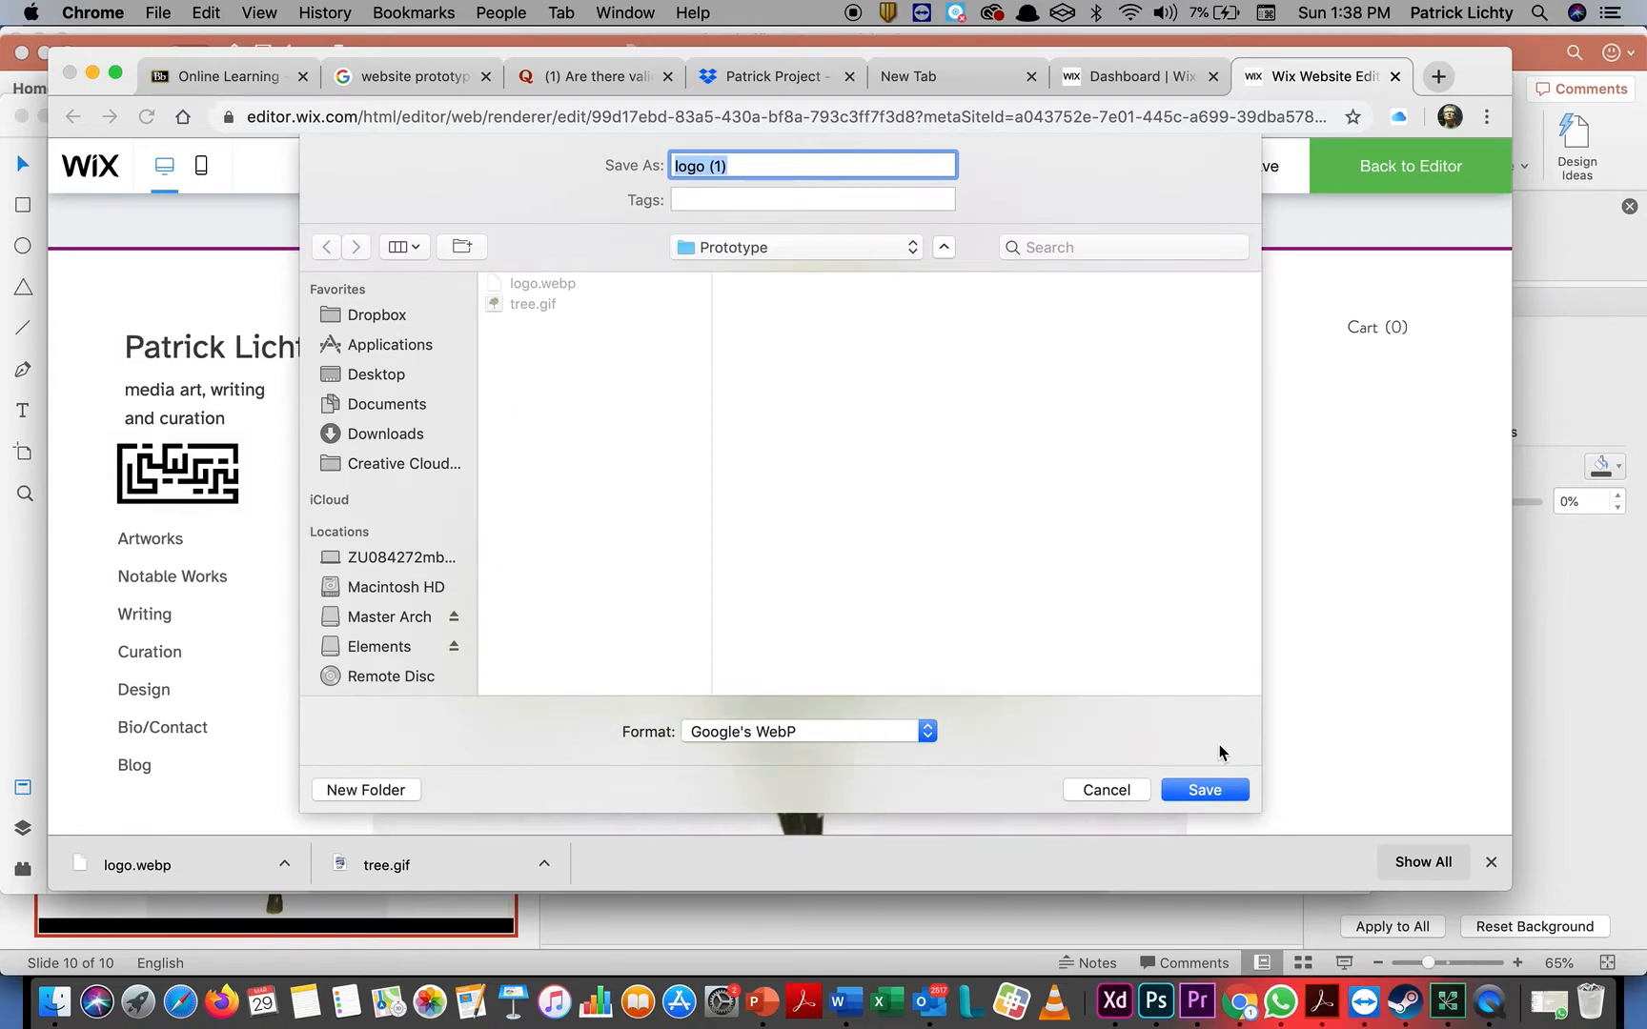
{"action": "left_click", "coordinate": [1119, 792]}
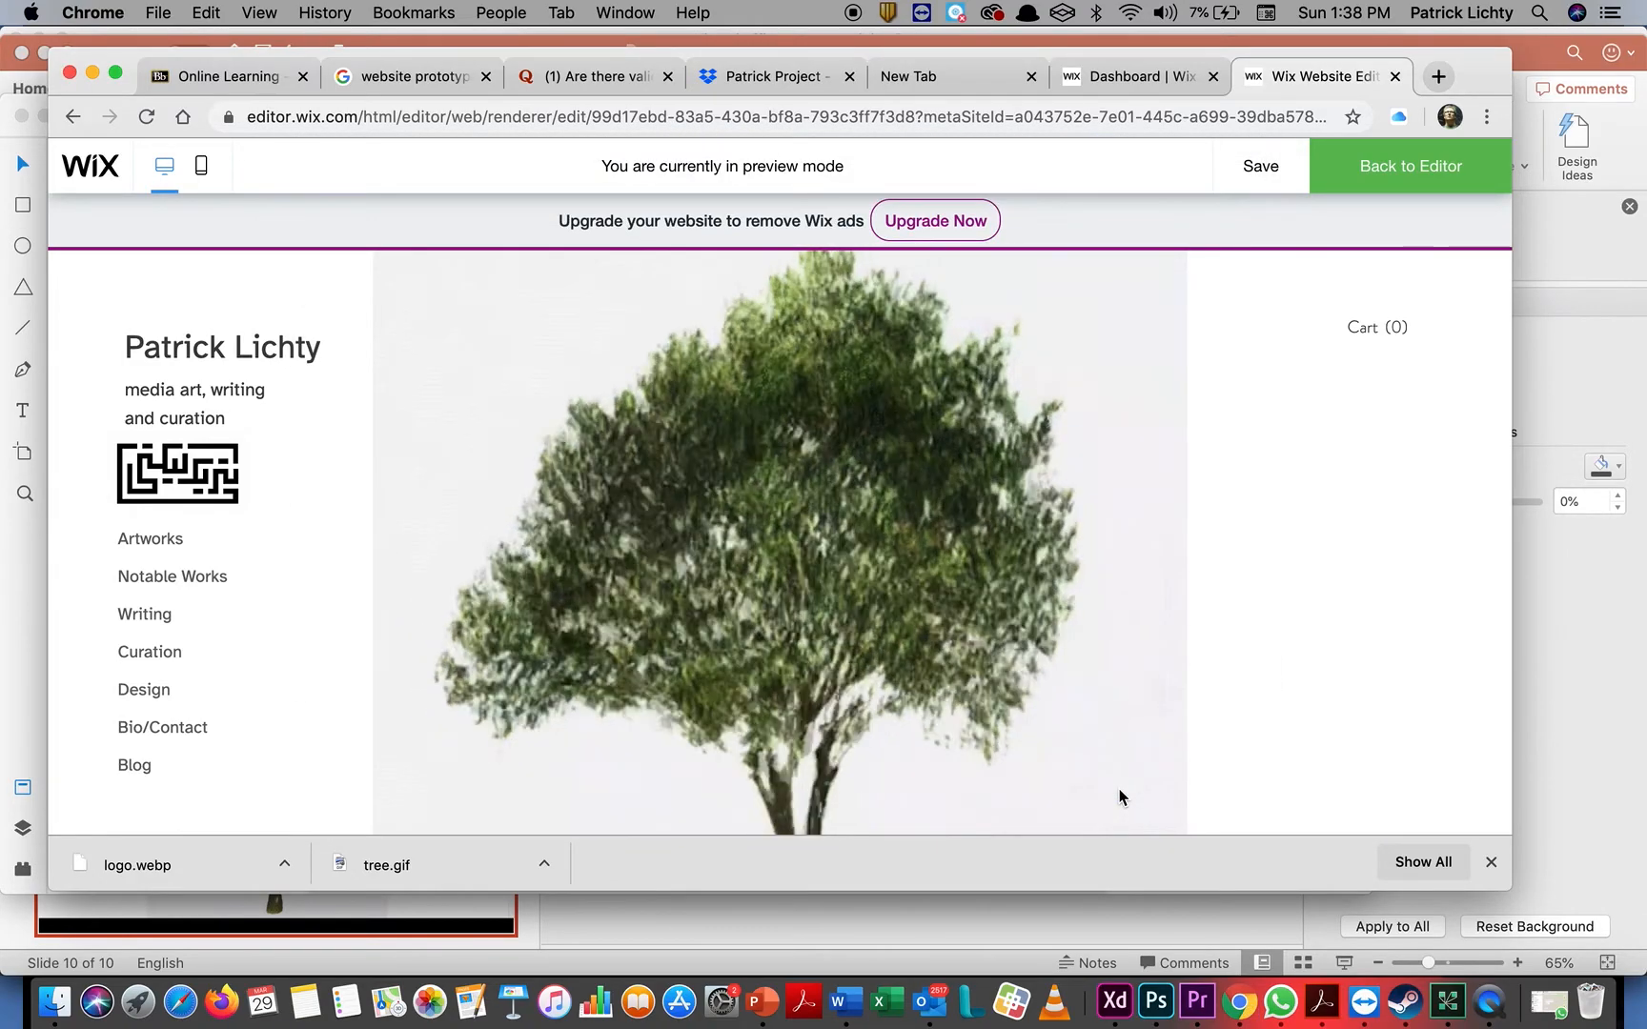
Capture a screenshot of just the maze-like logo in the Wix preview
{"action": "key", "text": "super+shift+4"}
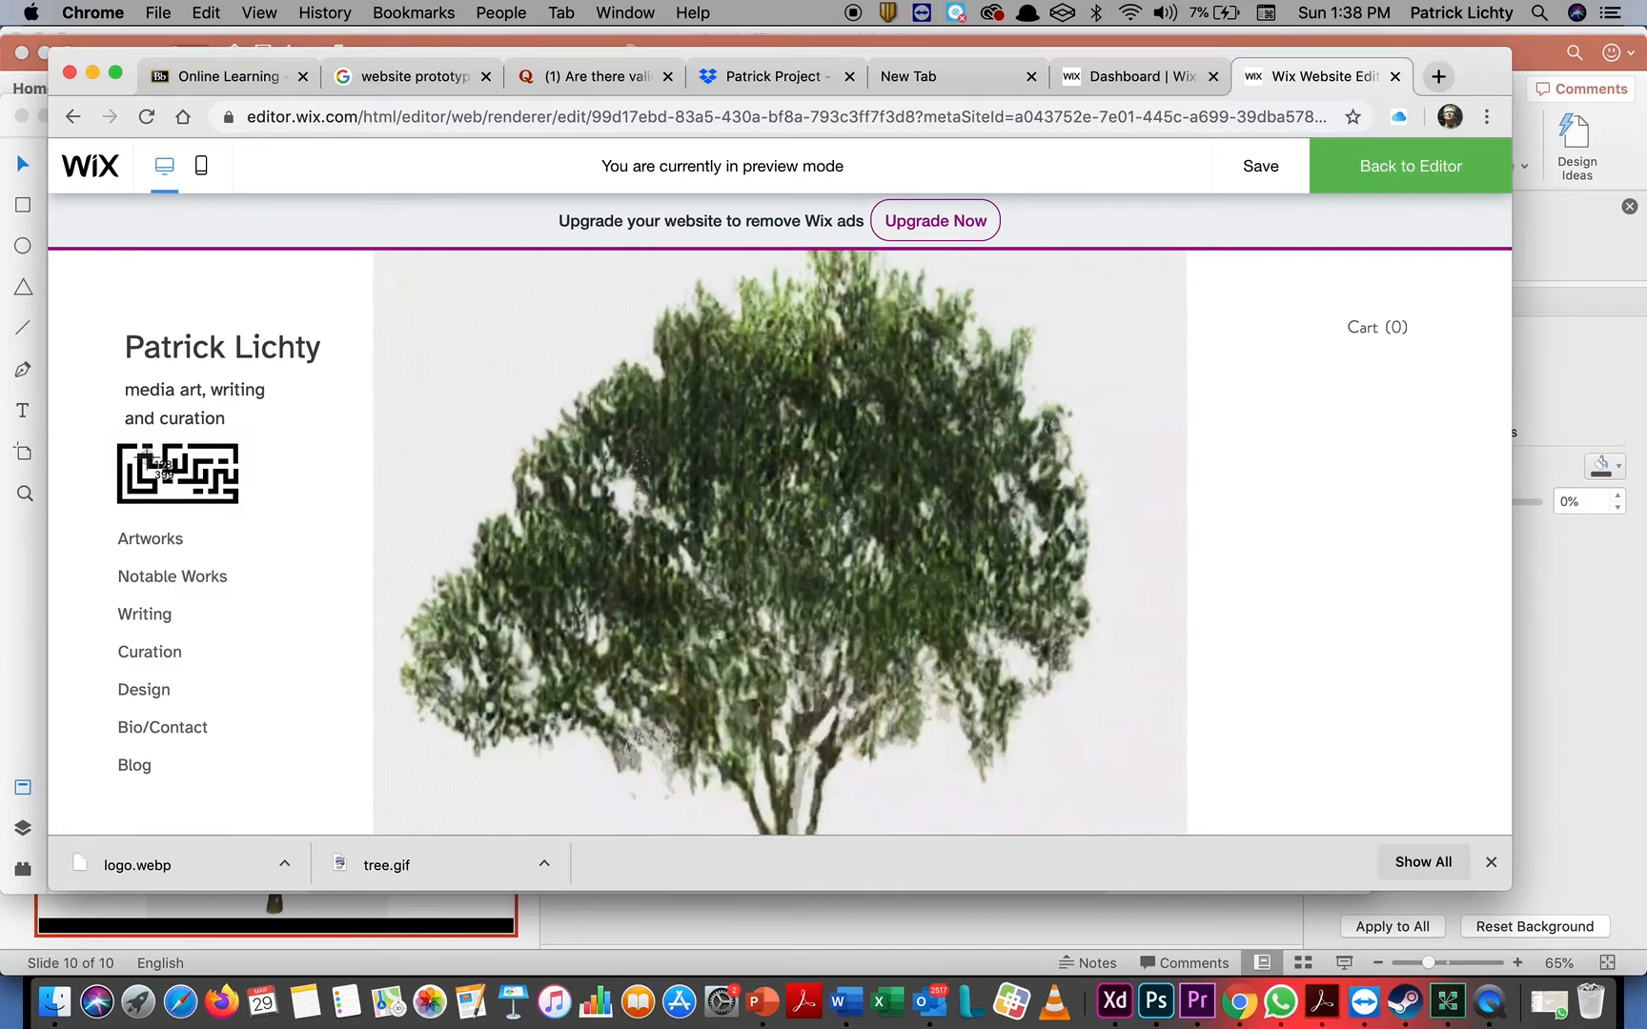
{"action": "left_click_drag", "start_coordinate": [110, 438], "coordinate": [247, 511]}
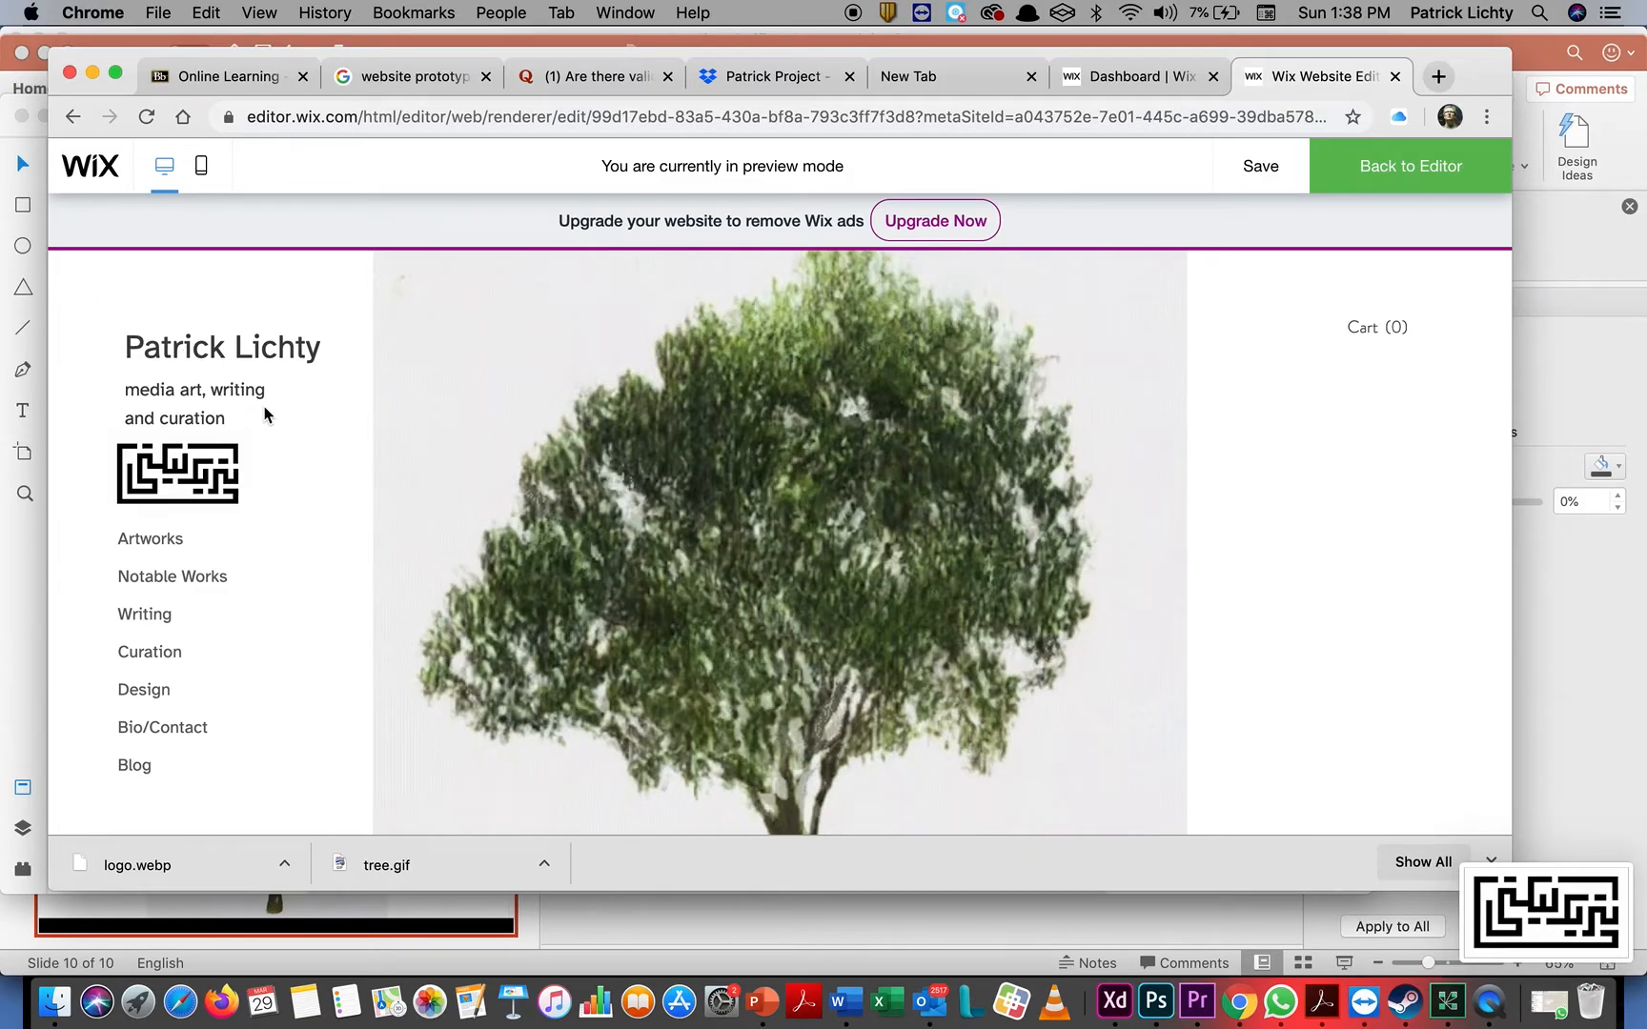
Copy the name heading and tagline from the Wix preview into a new text area of about 410 × 165 beside the tree in Adobe XD
{"action": "left_click_drag", "start_coordinate": [249, 430], "coordinate": [129, 356]}
{"action": "key", "text": "super+c"}
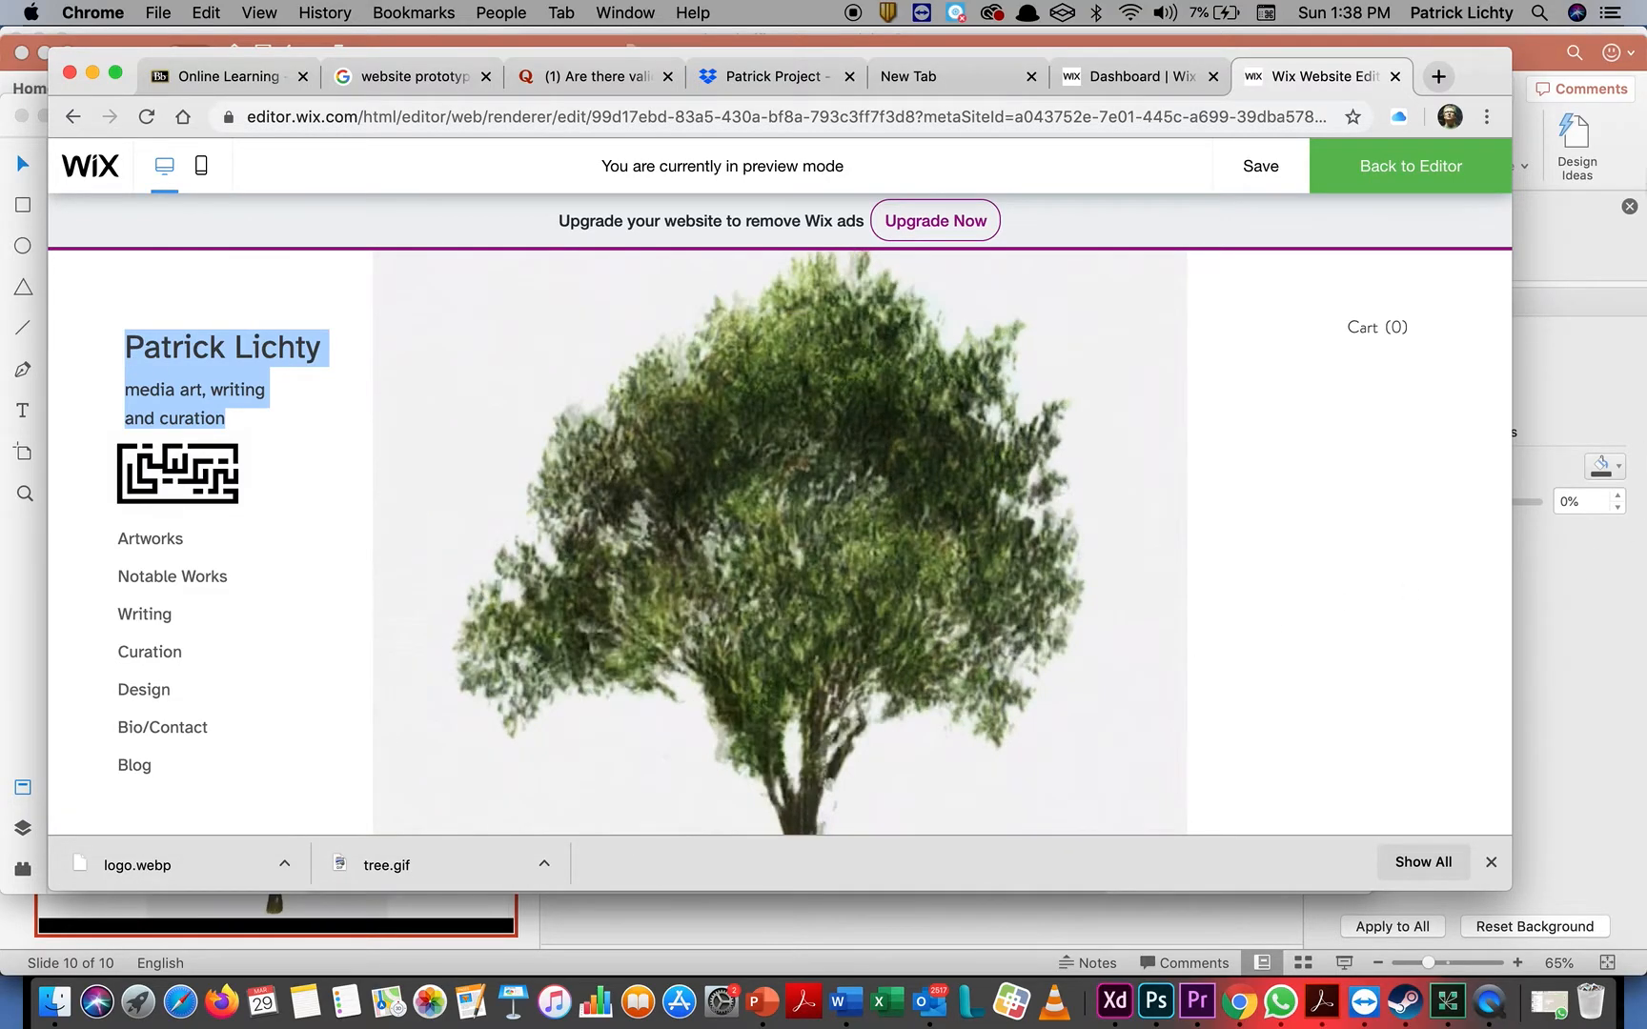
{"action": "left_click", "coordinate": [1573, 341]}
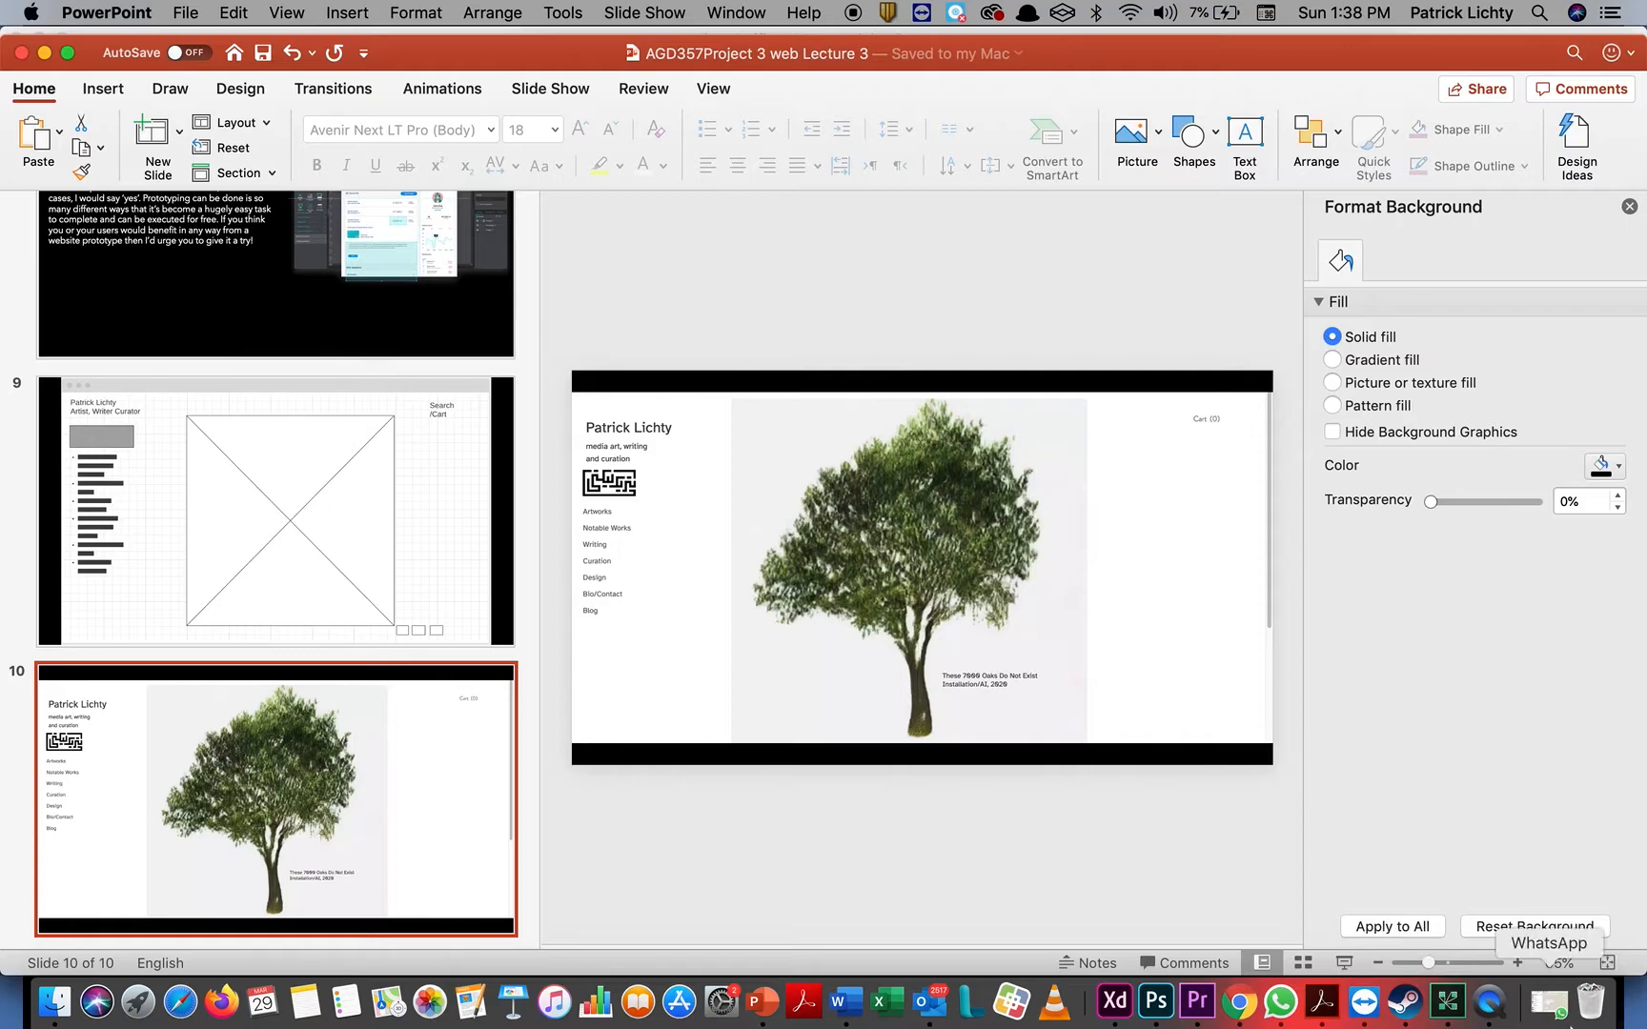
{"action": "left_click", "coordinate": [1115, 999]}
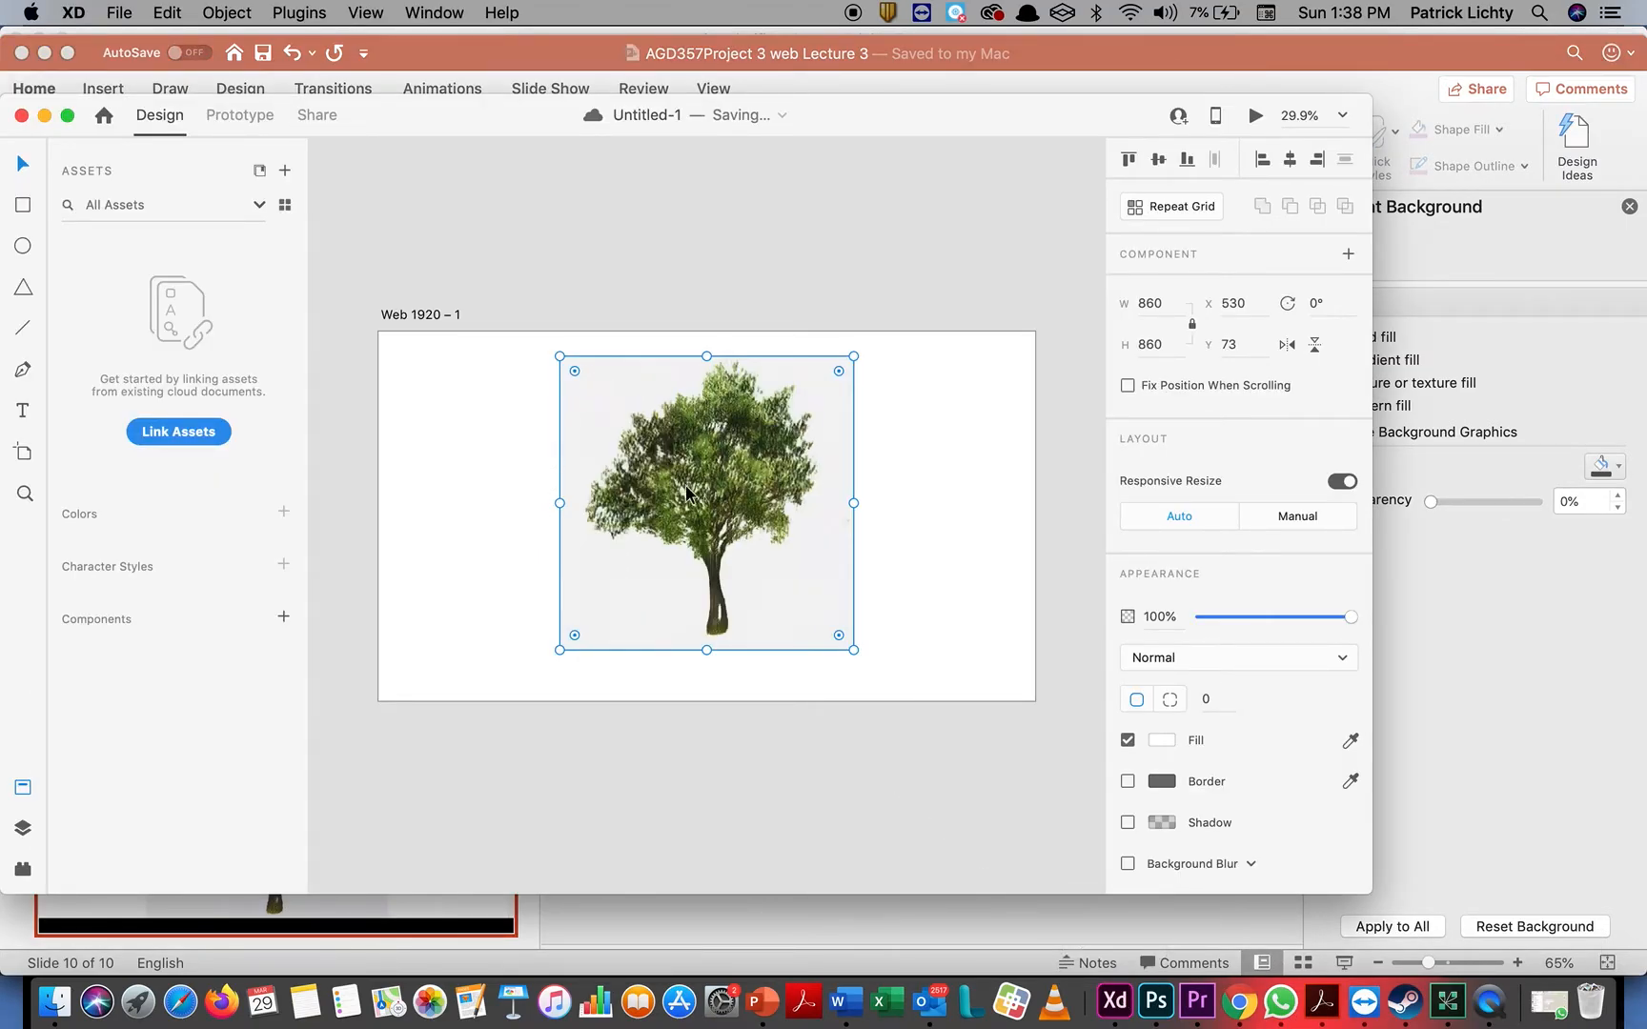
{"action": "left_click", "coordinate": [808, 279]}
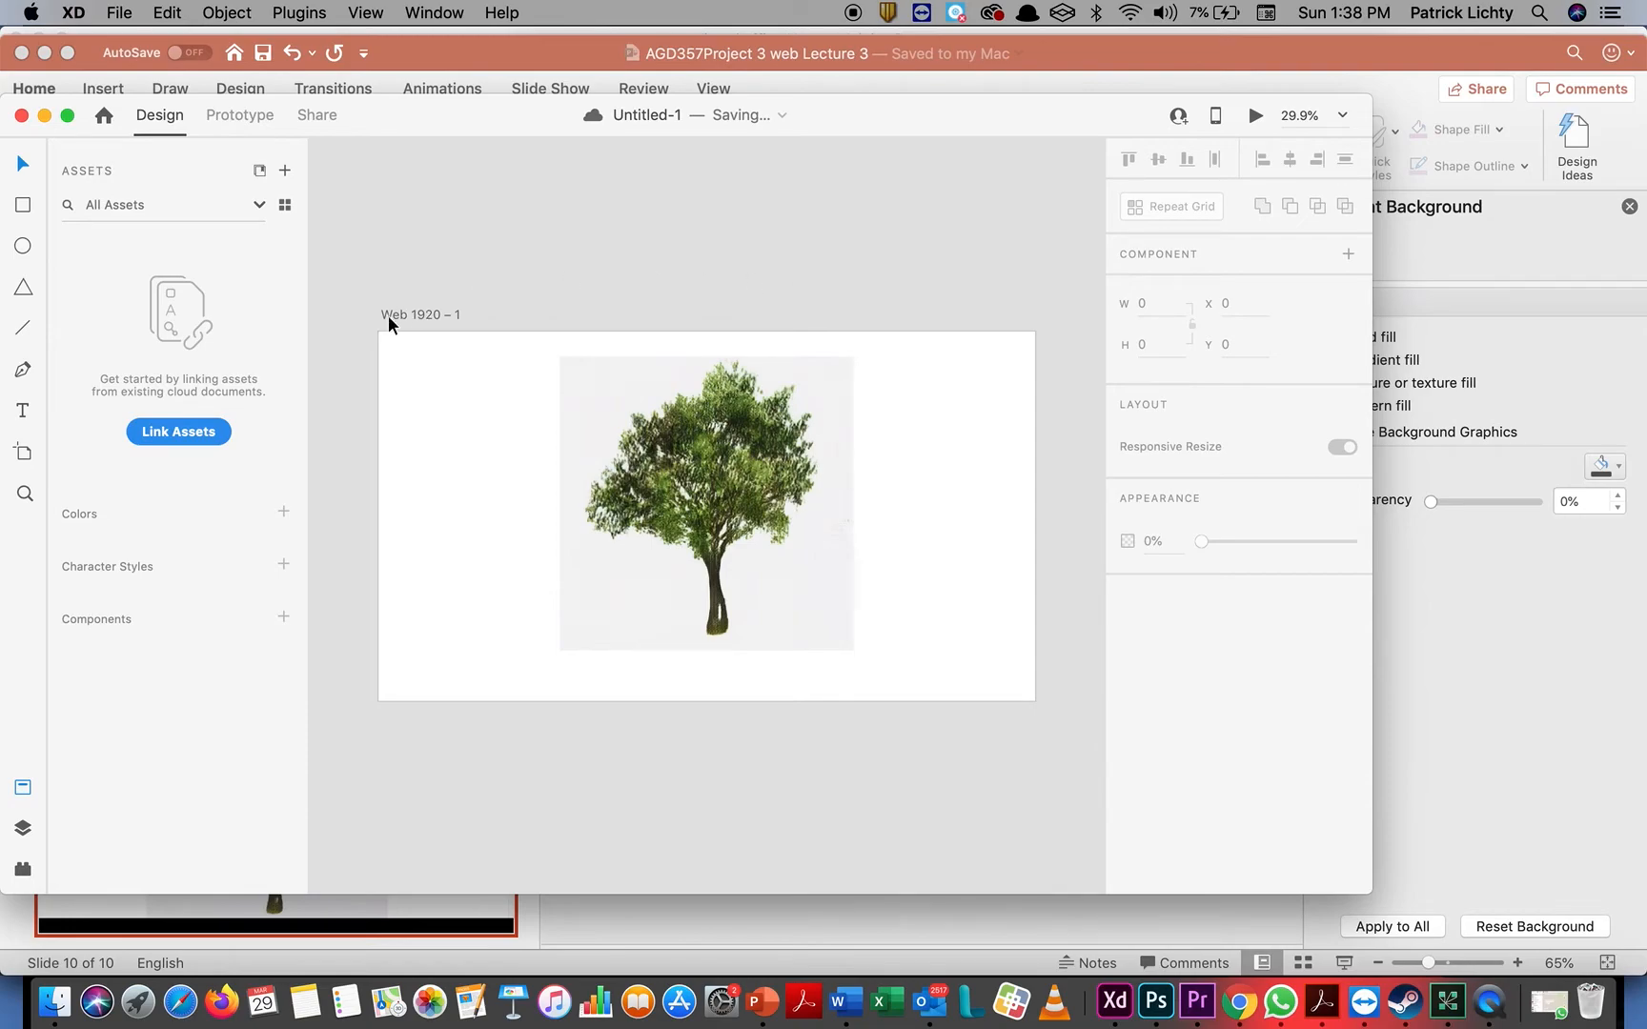
{"action": "left_click", "coordinate": [27, 412]}
{"action": "left_click_drag", "start_coordinate": [398, 365], "coordinate": [539, 424]}
{"action": "key", "text": "super+v"}
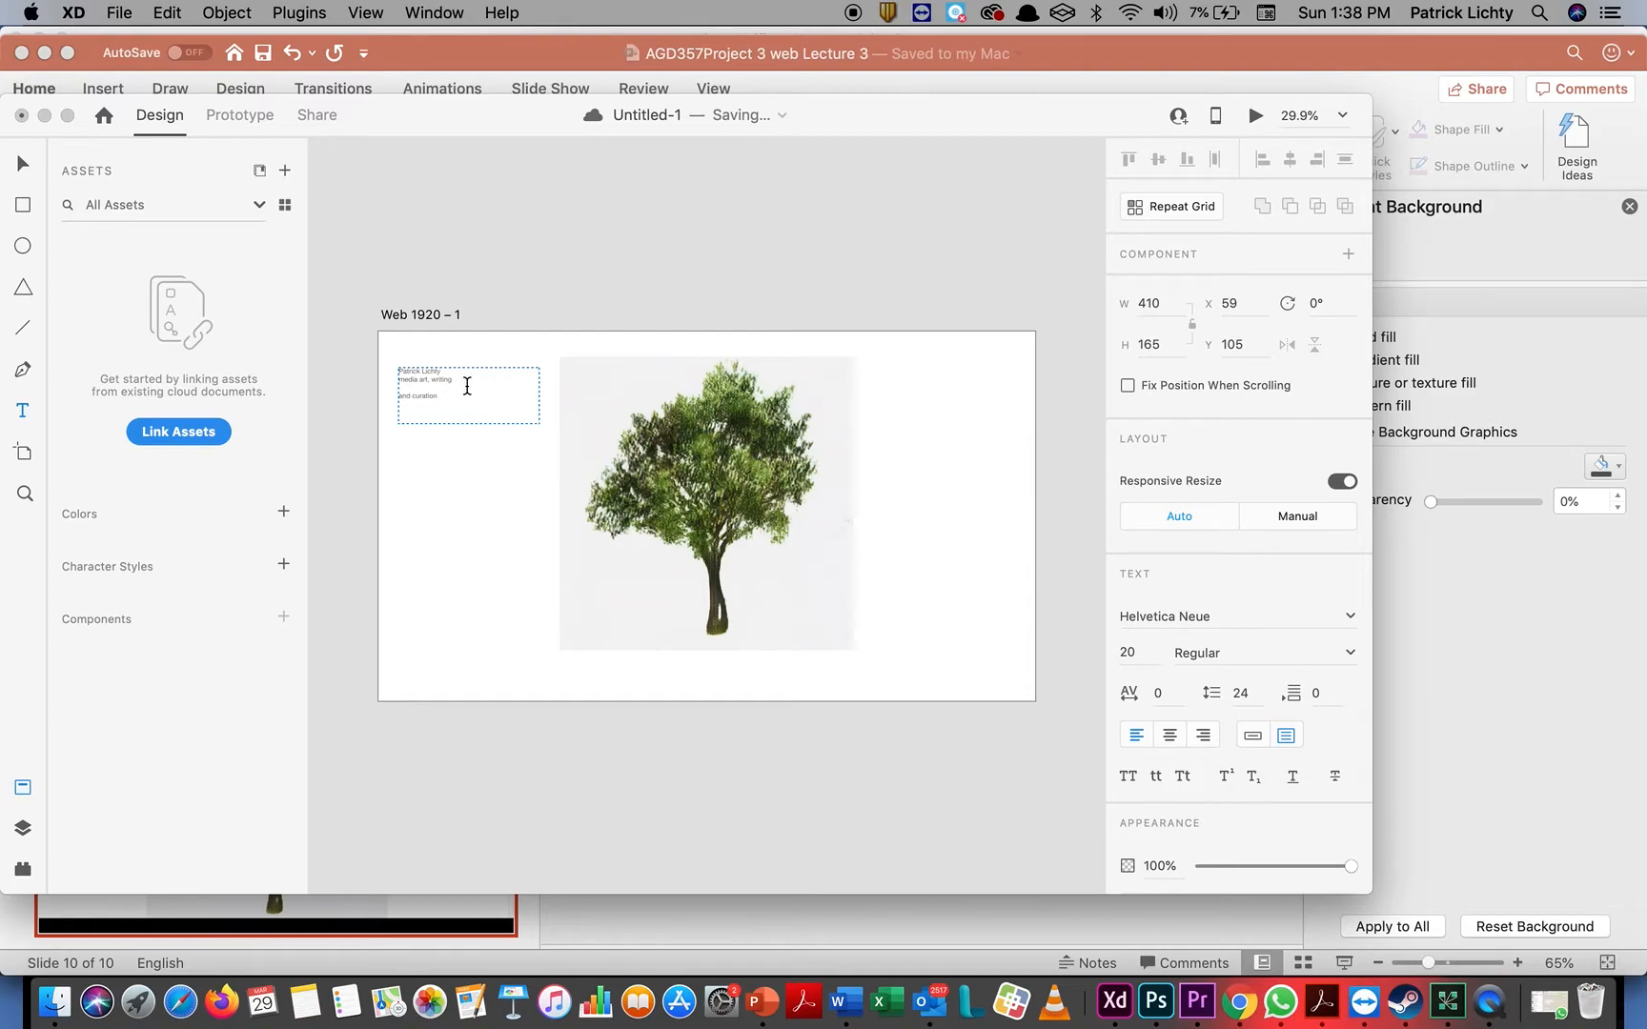
Set the font of all the pasted heading and tagline text to Atkinson Hyperlegible
{"action": "left_click_drag", "start_coordinate": [465, 394], "coordinate": [355, 316]}
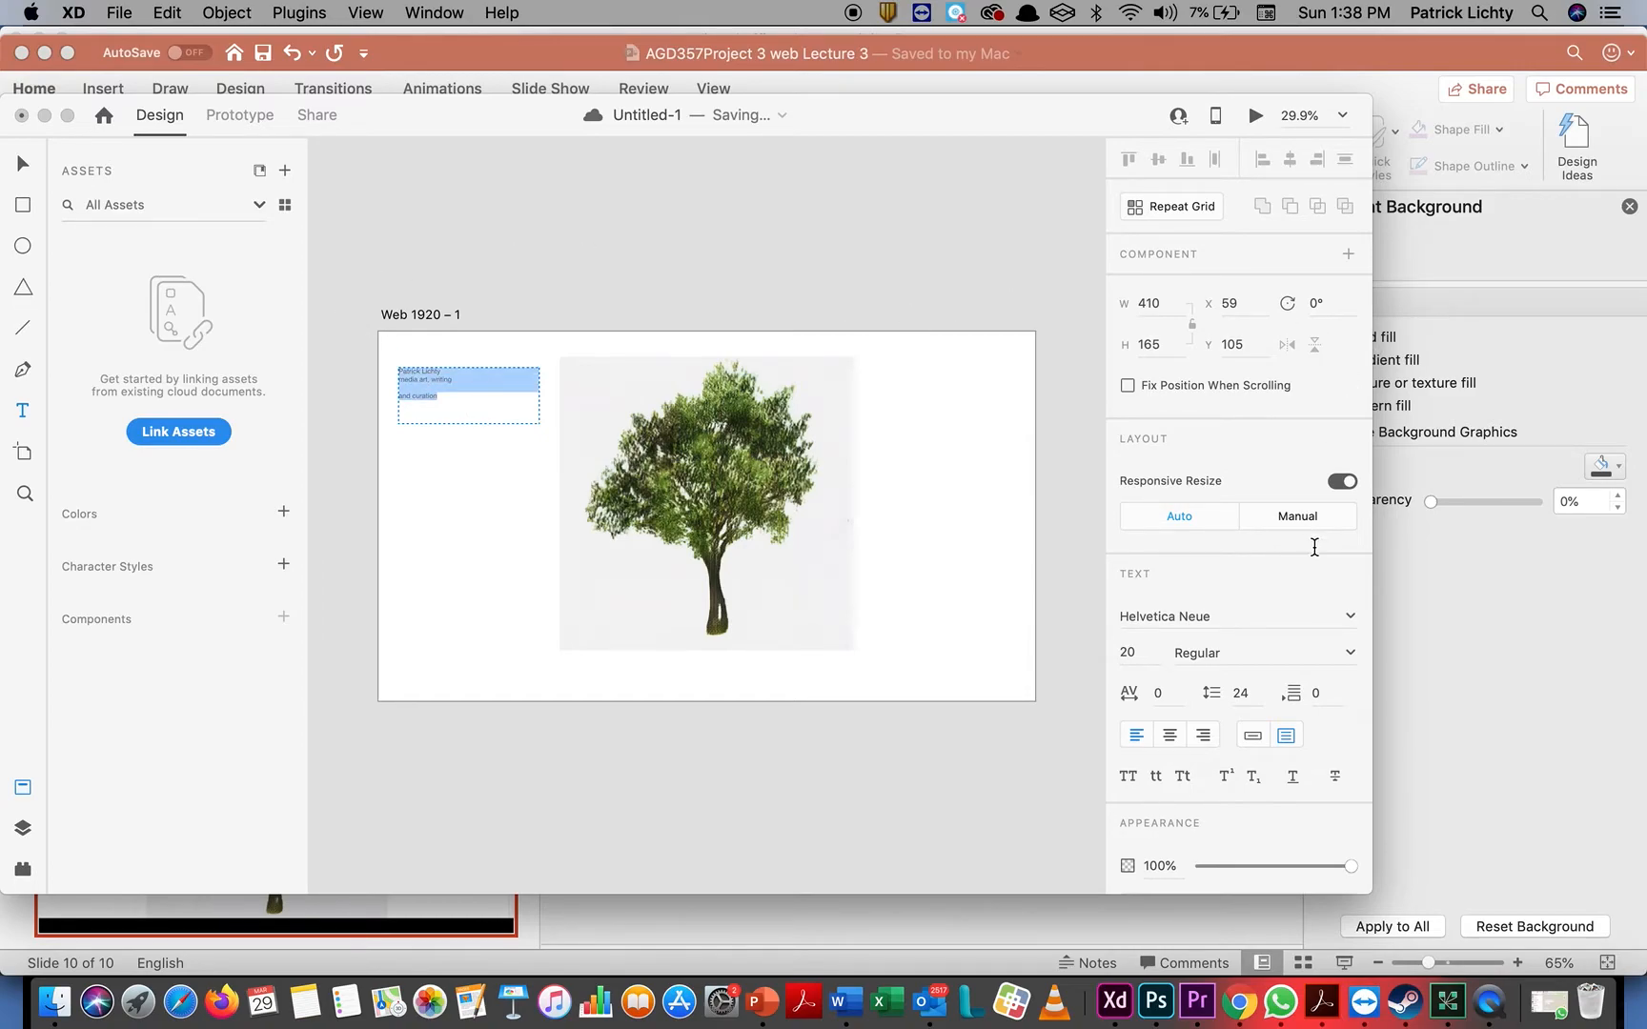
{"action": "left_click", "coordinate": [1350, 620]}
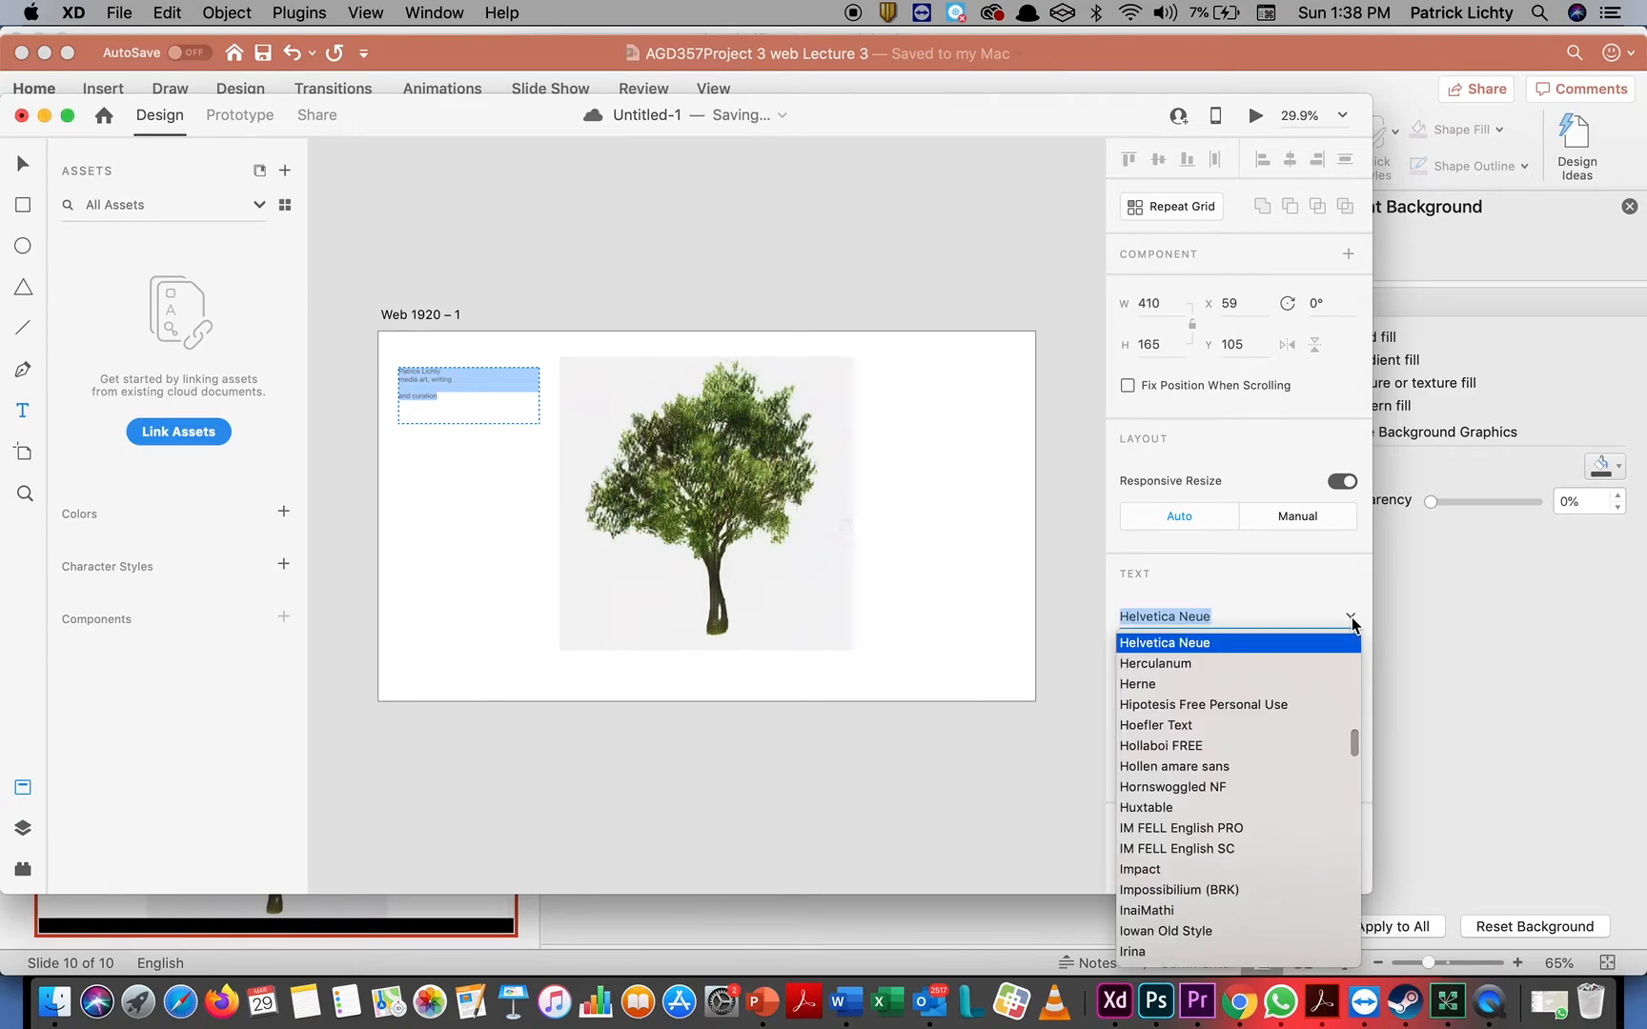
{"action": "scroll", "coordinate": [1294, 751], "scroll_direction": "up", "scroll_amount": 15}
{"action": "scroll", "coordinate": [1294, 753], "scroll_direction": "up", "scroll_amount": 15}
{"action": "scroll", "coordinate": [1290, 750], "scroll_direction": "up", "scroll_amount": 12}
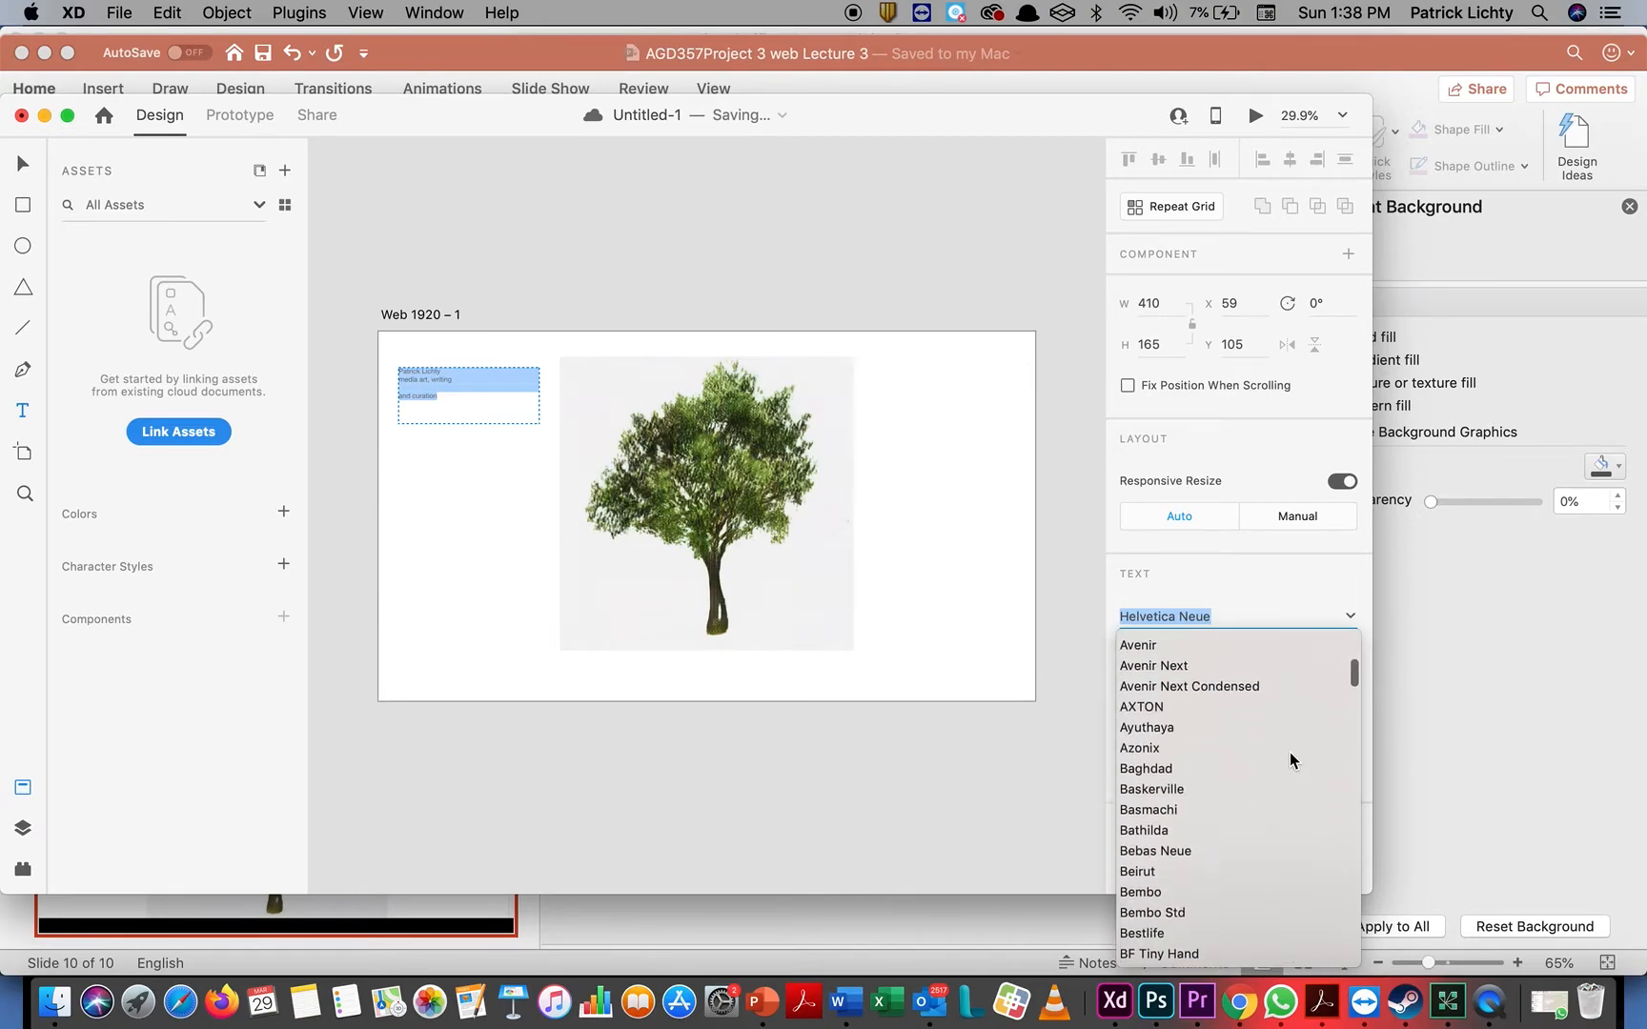
{"action": "scroll", "coordinate": [1289, 754], "scroll_direction": "up", "scroll_amount": 5}
{"action": "scroll", "coordinate": [1191, 706], "scroll_direction": "up", "scroll_amount": 3}
{"action": "scroll", "coordinate": [1203, 701], "scroll_direction": "down", "scroll_amount": 3}
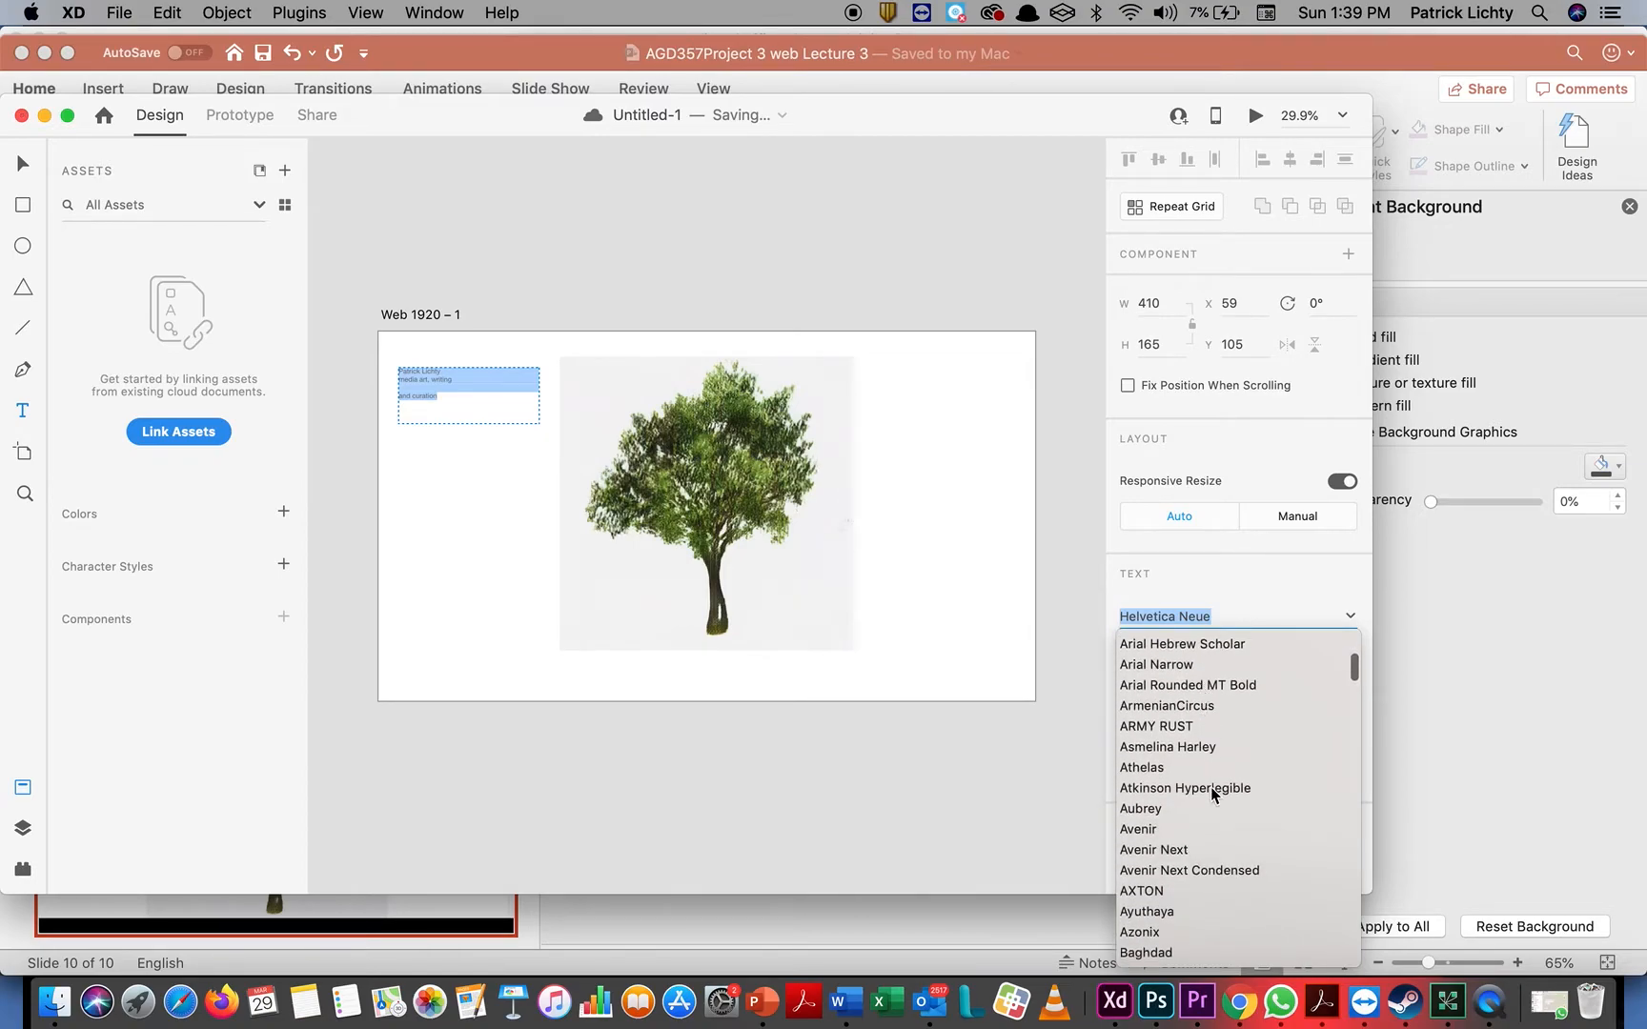
{"action": "left_click", "coordinate": [1212, 791]}
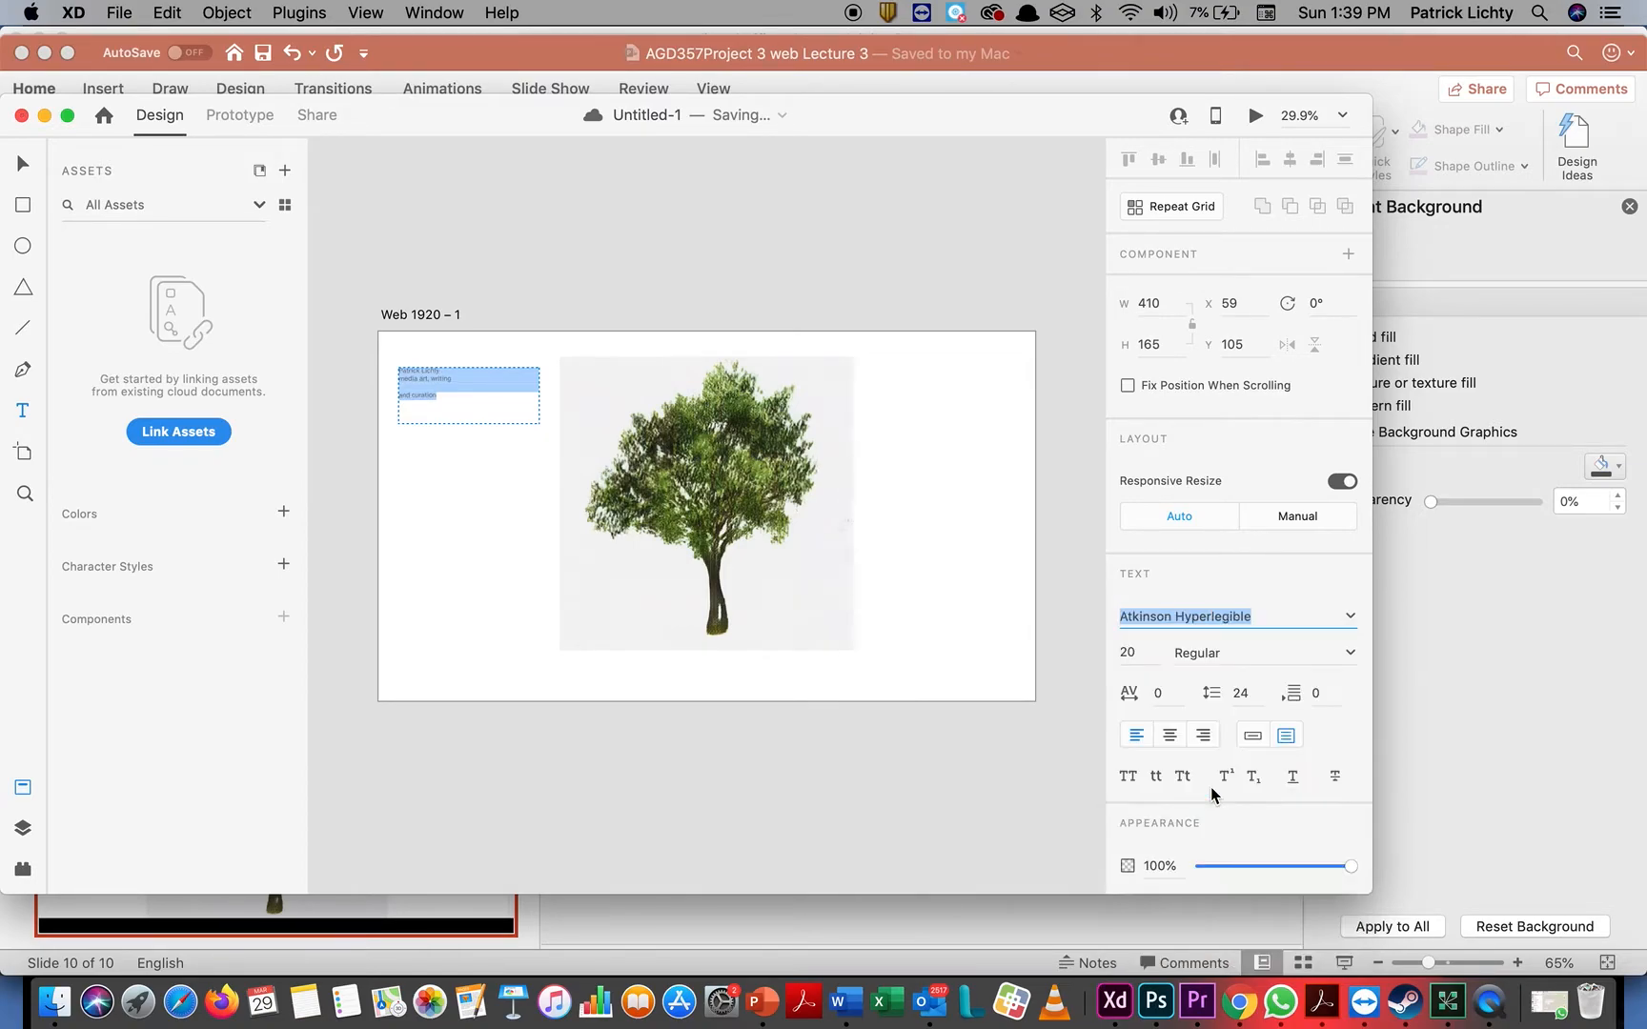
Try a line spacing of 48 on the heading and tagline text, and set it back to 24
{"action": "left_click", "coordinate": [1246, 695]}
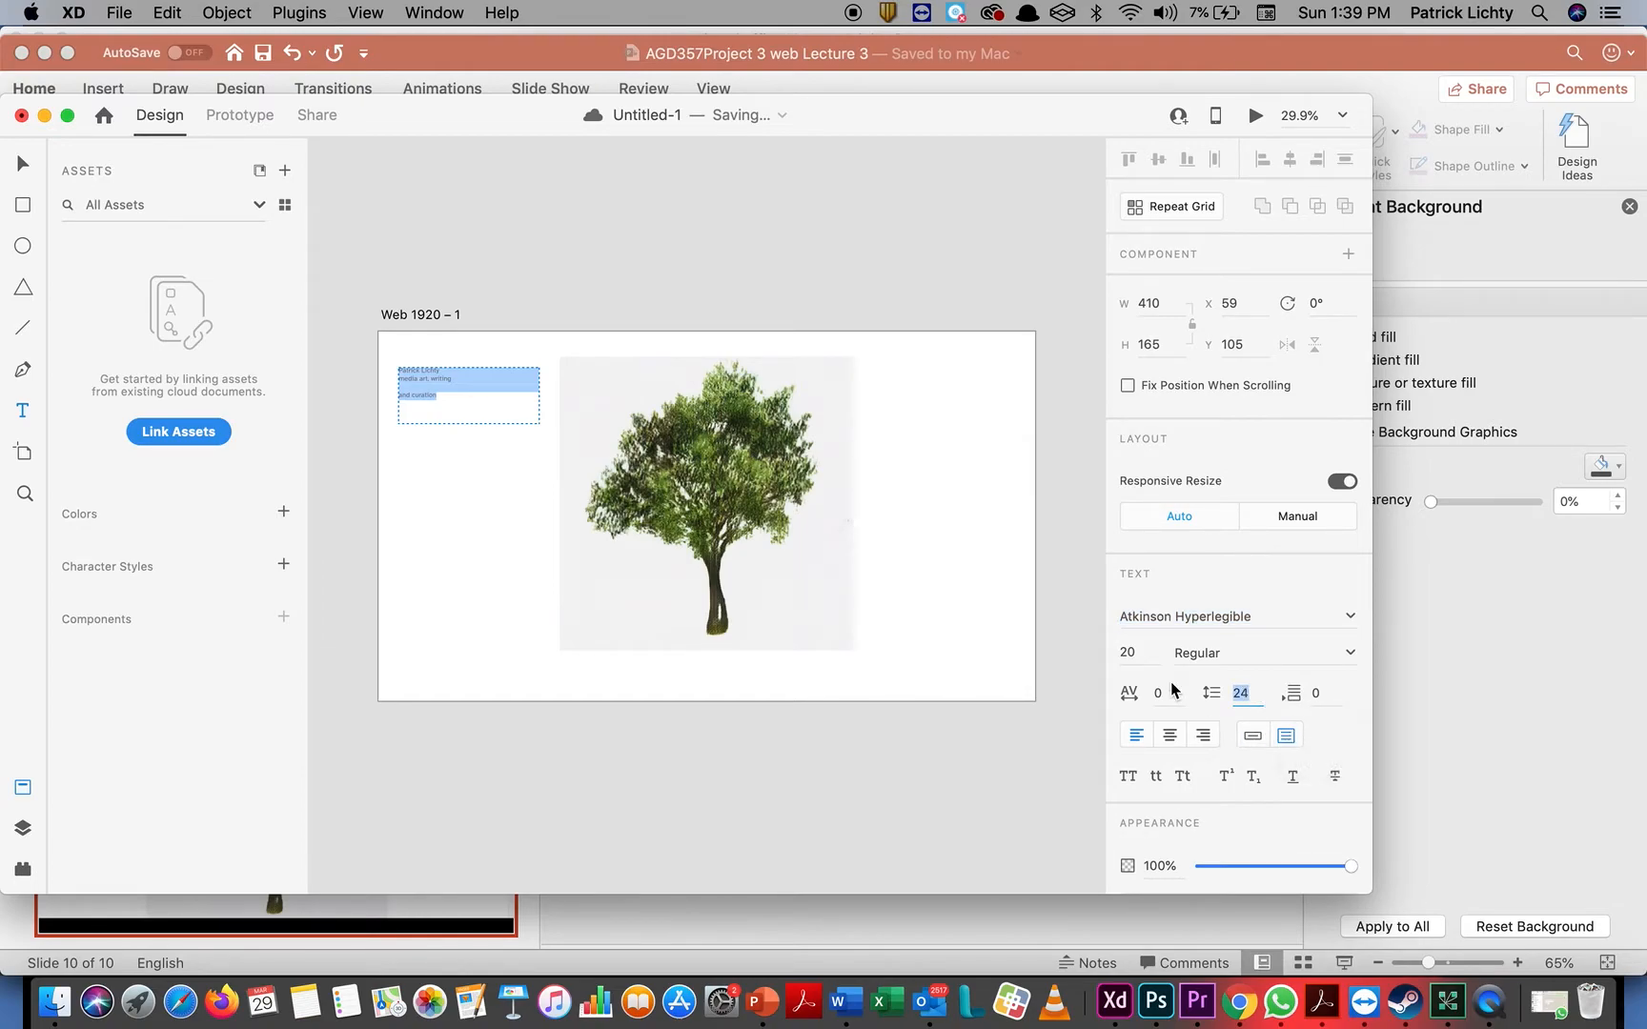
{"action": "type", "text": "4"}
{"action": "key", "text": "Return"}
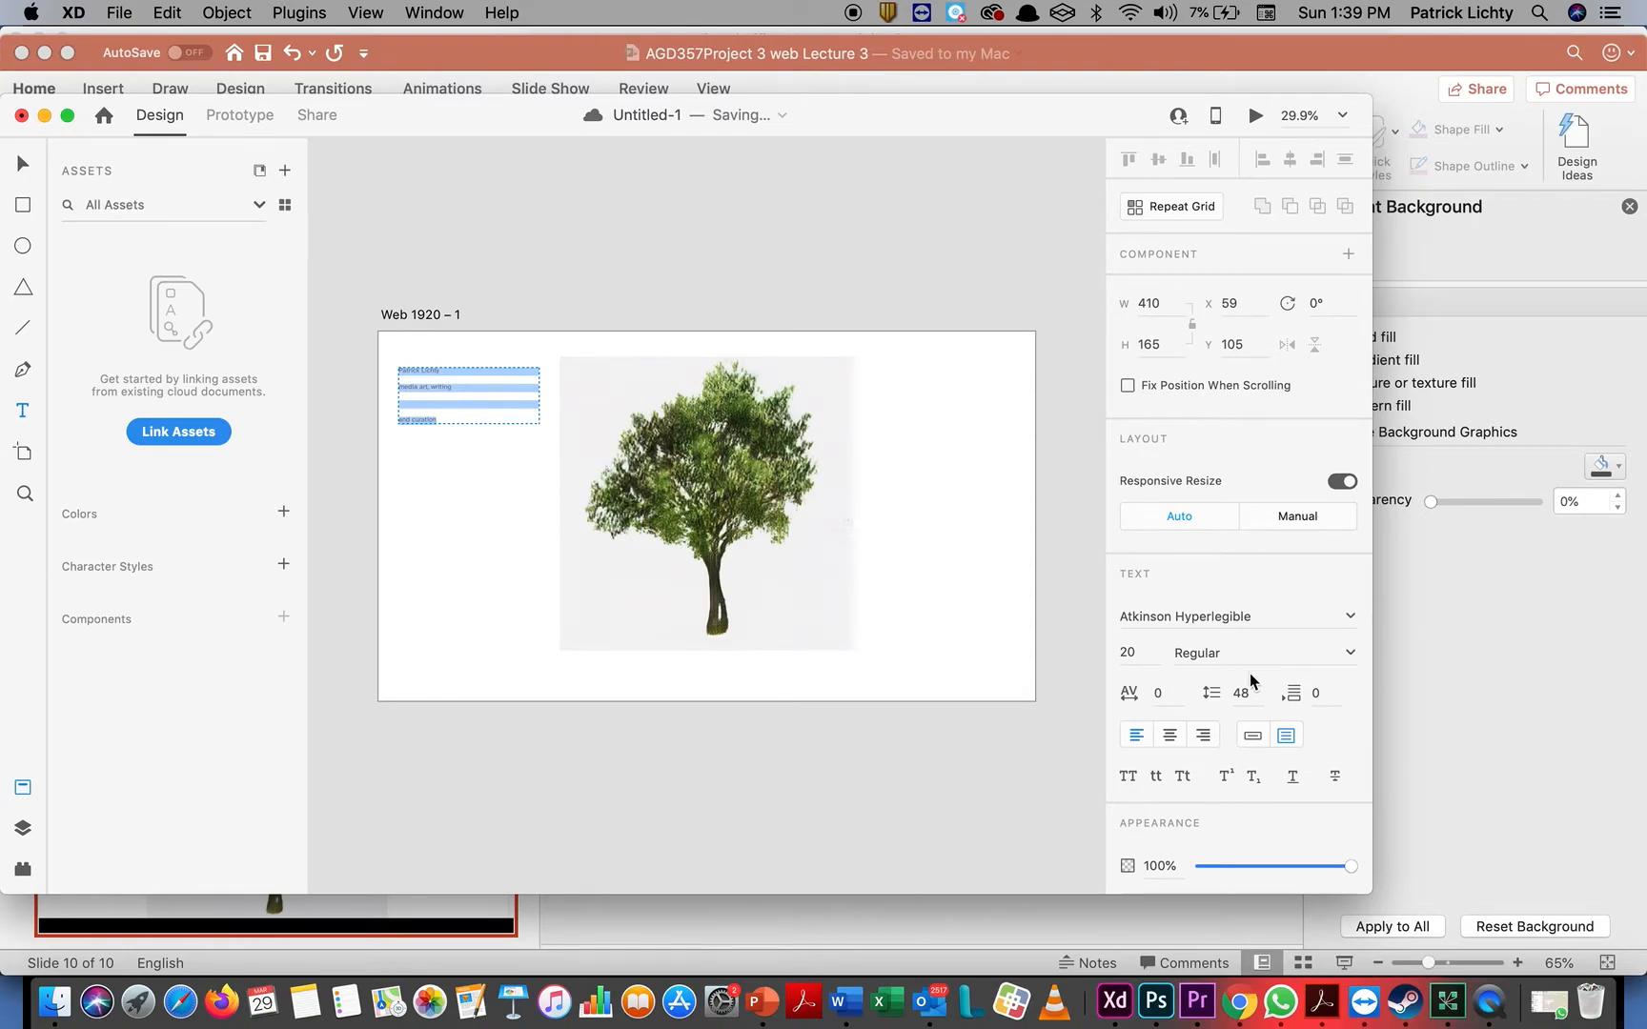
{"action": "left_click", "coordinate": [1256, 699]}
{"action": "type", "text": "2"}
{"action": "key", "text": "Return"}
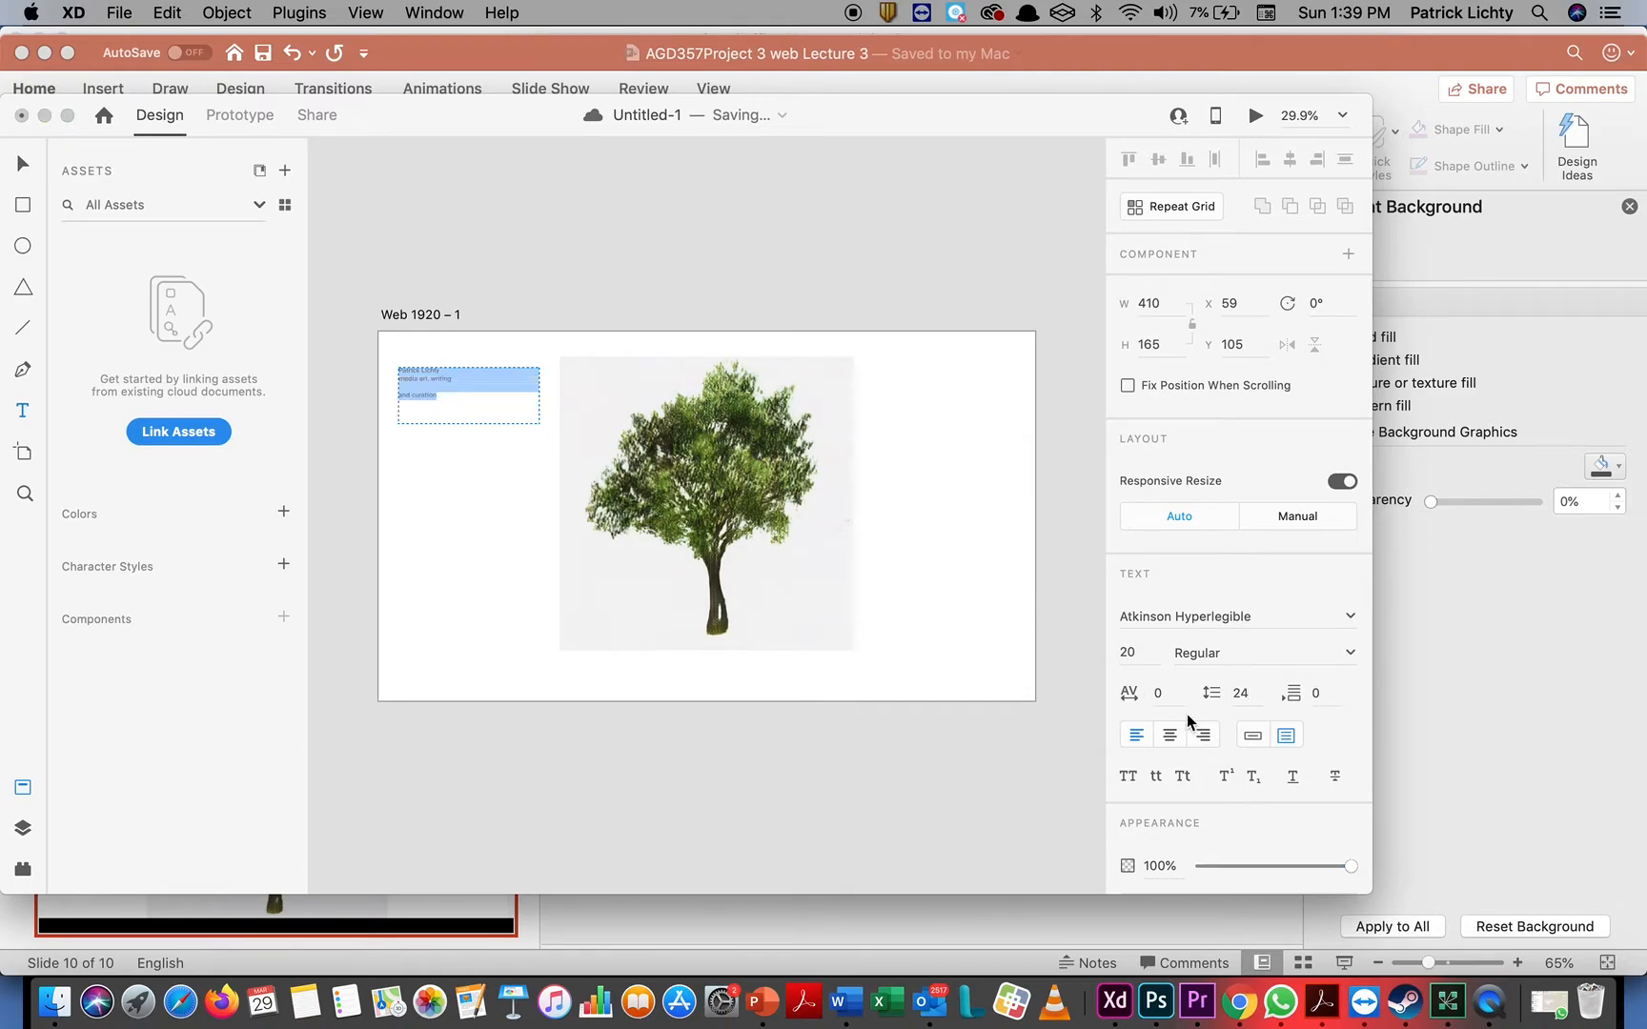
Set the font size of all the heading and tagline text to 48
{"action": "left_click", "coordinate": [1143, 651]}
{"action": "type", "text": "48"}
{"action": "key", "text": "Return"}
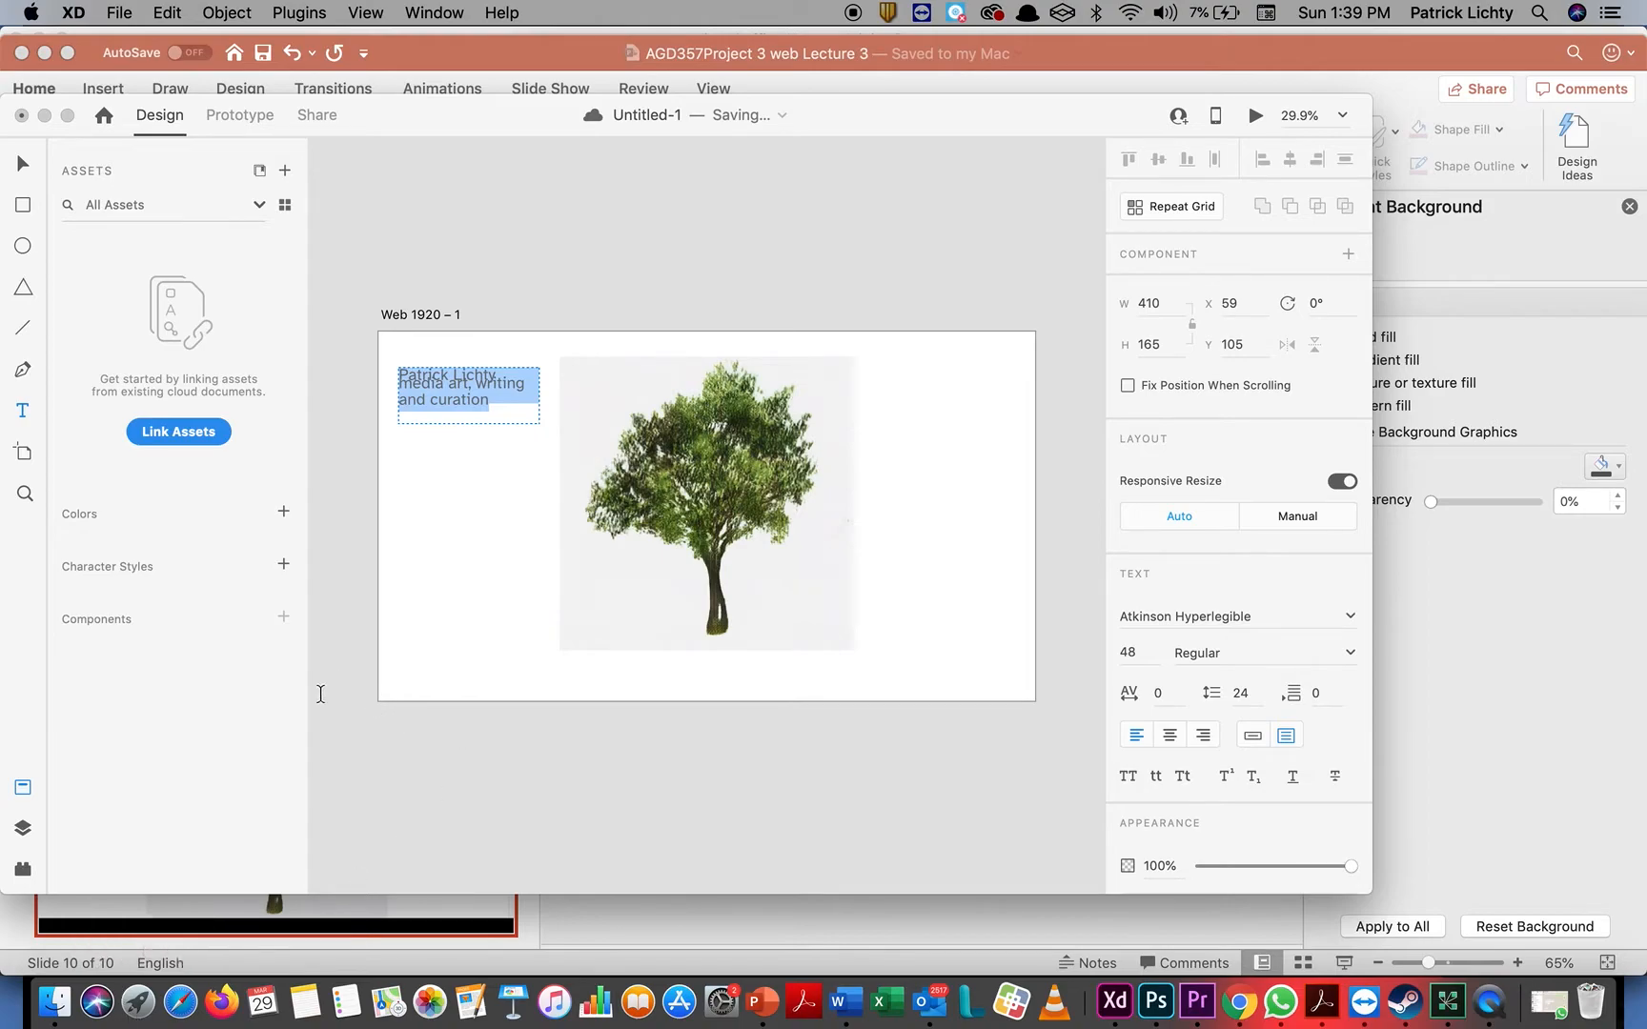
{"action": "left_click", "coordinate": [463, 422]}
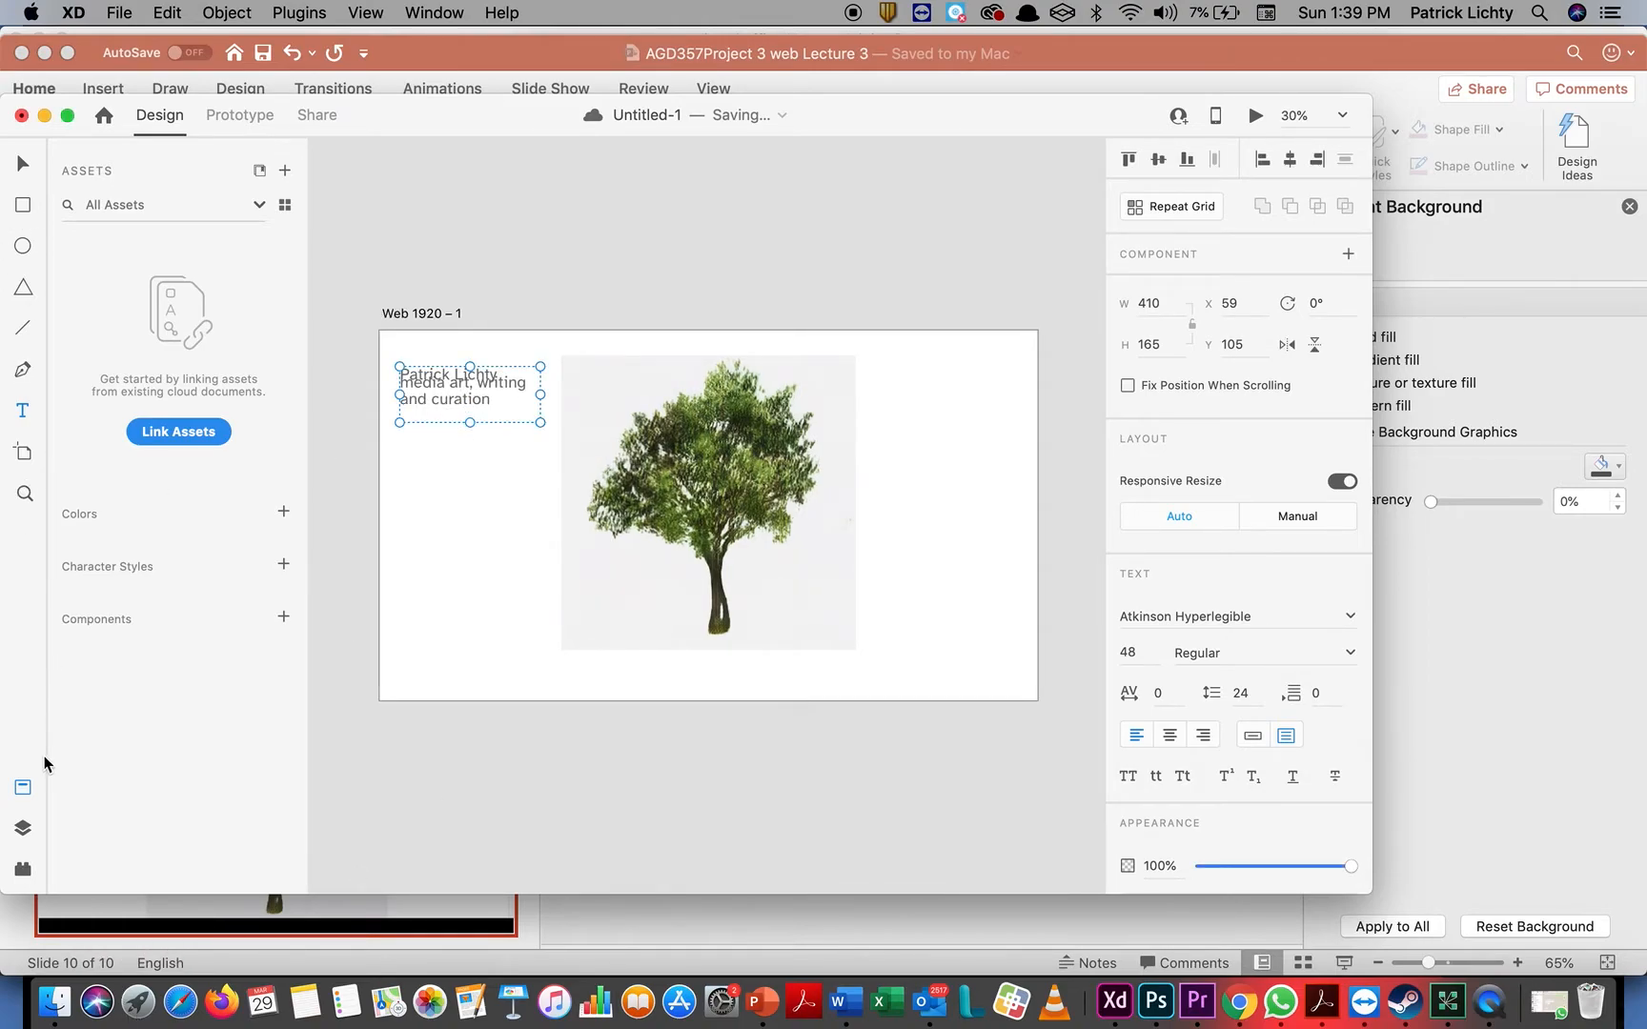
{"action": "double_click", "coordinate": [503, 406]}
{"action": "left_click", "coordinate": [503, 404]}
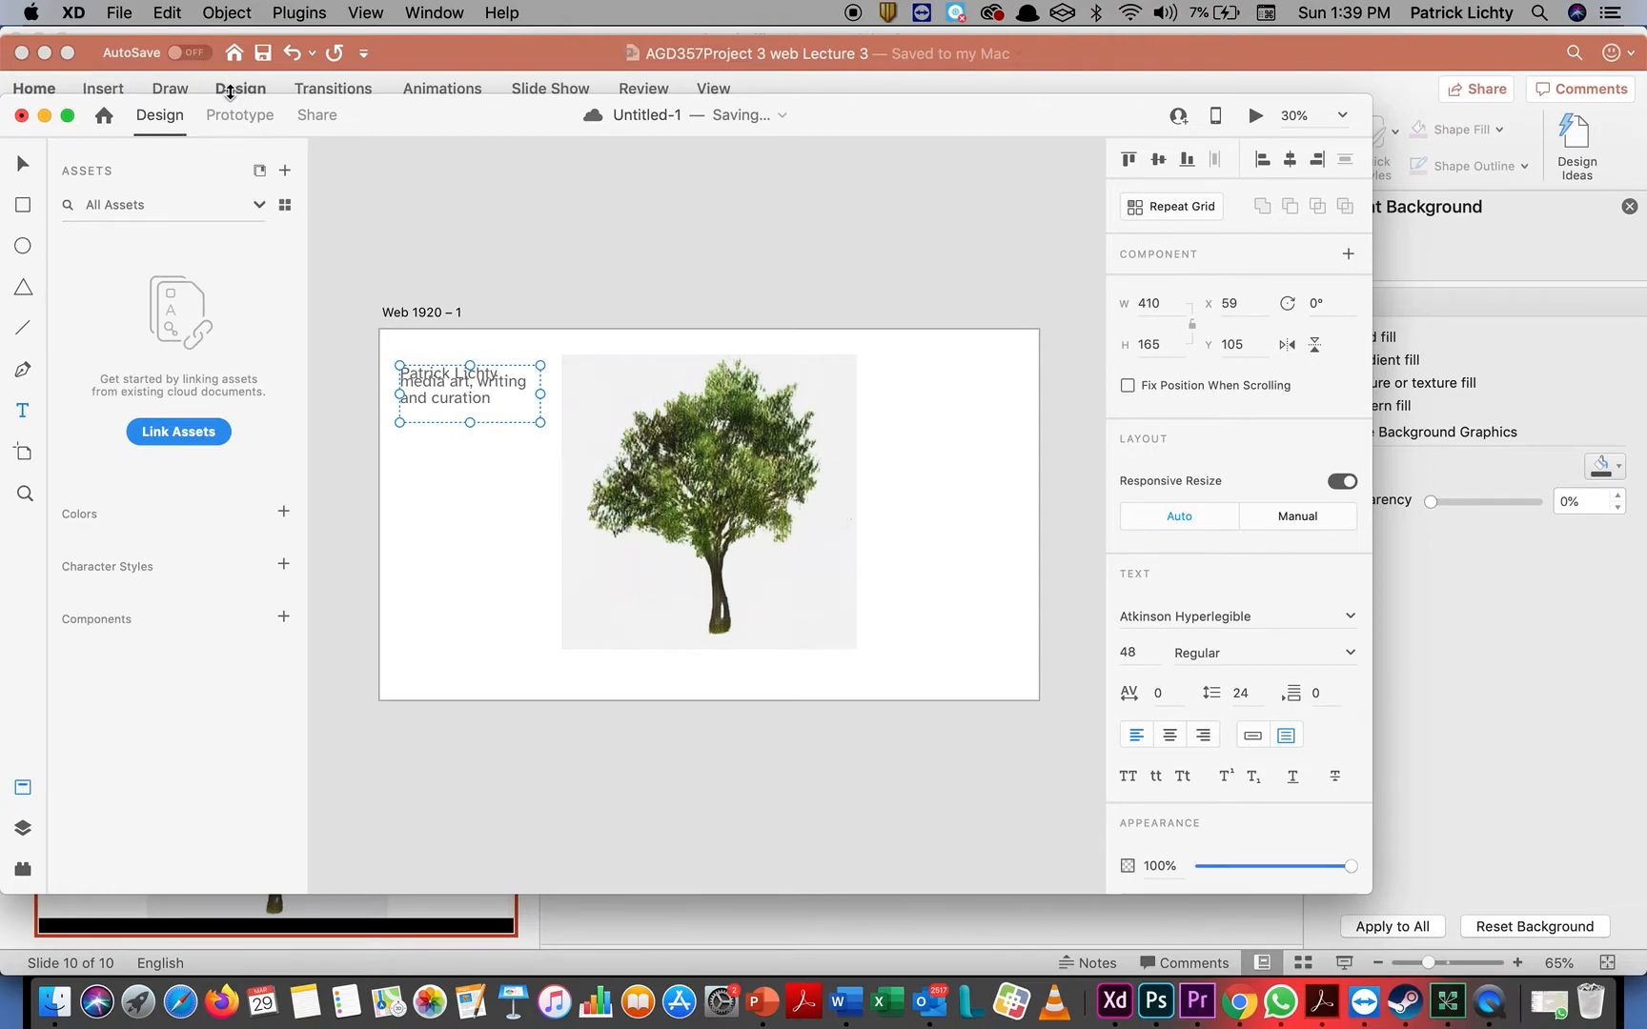
{"action": "left_click", "coordinate": [366, 13]}
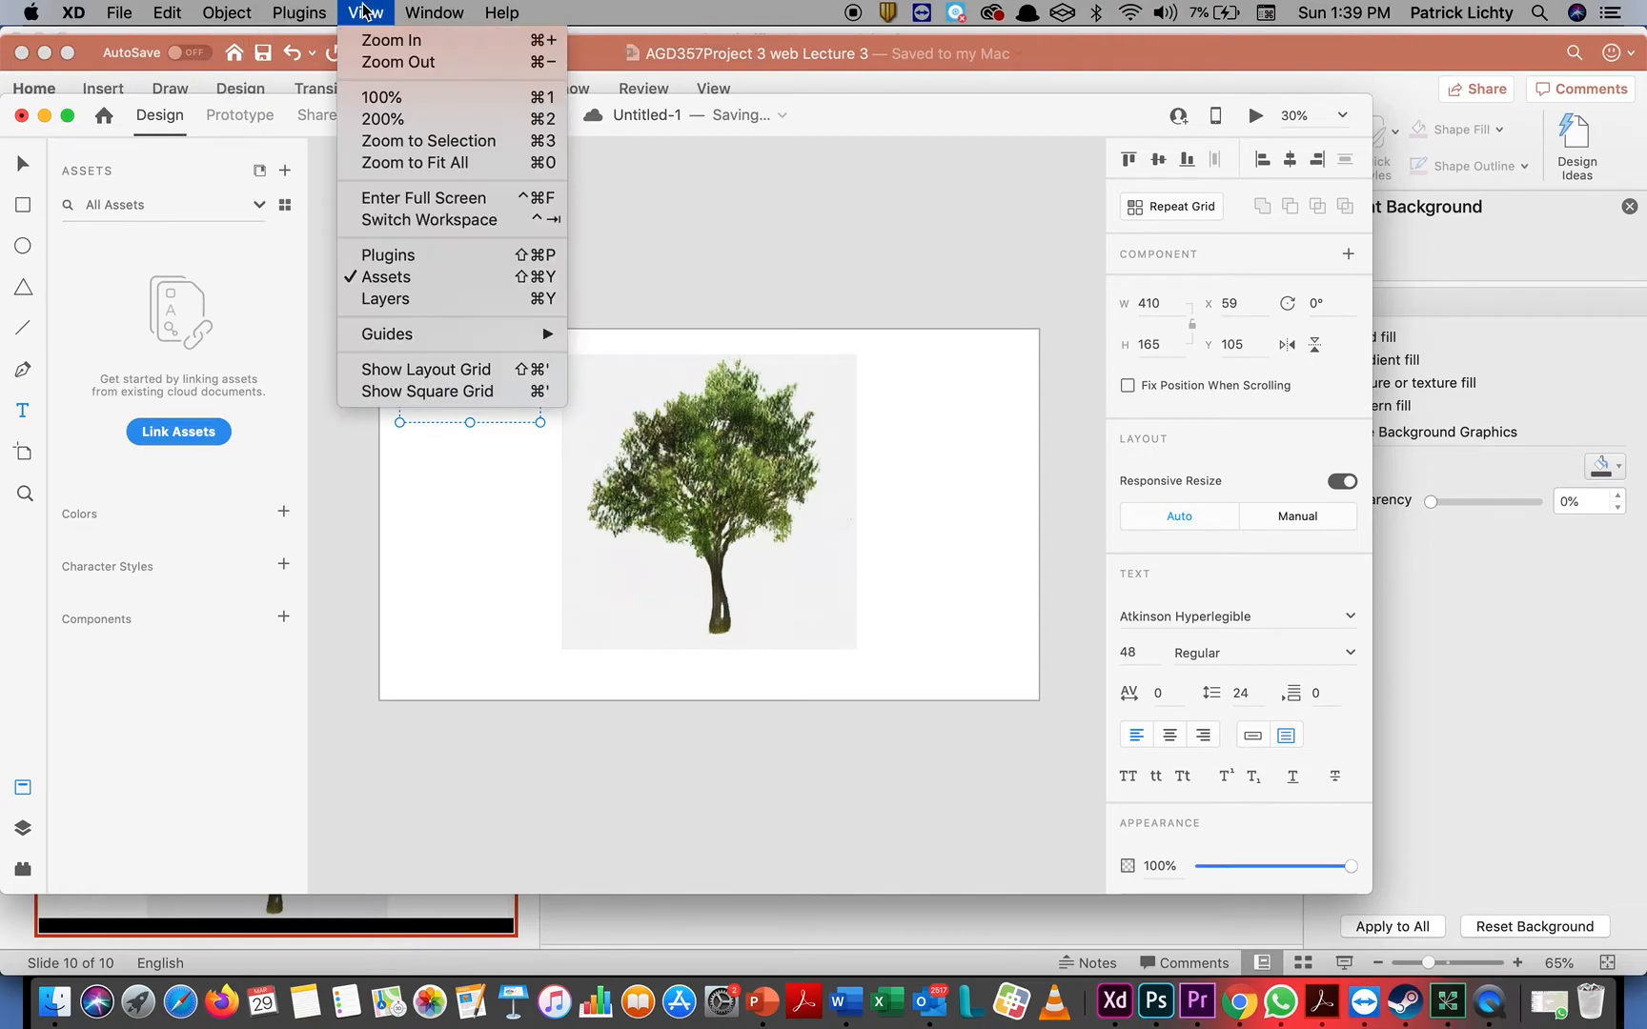
{"action": "left_click", "coordinate": [404, 39]}
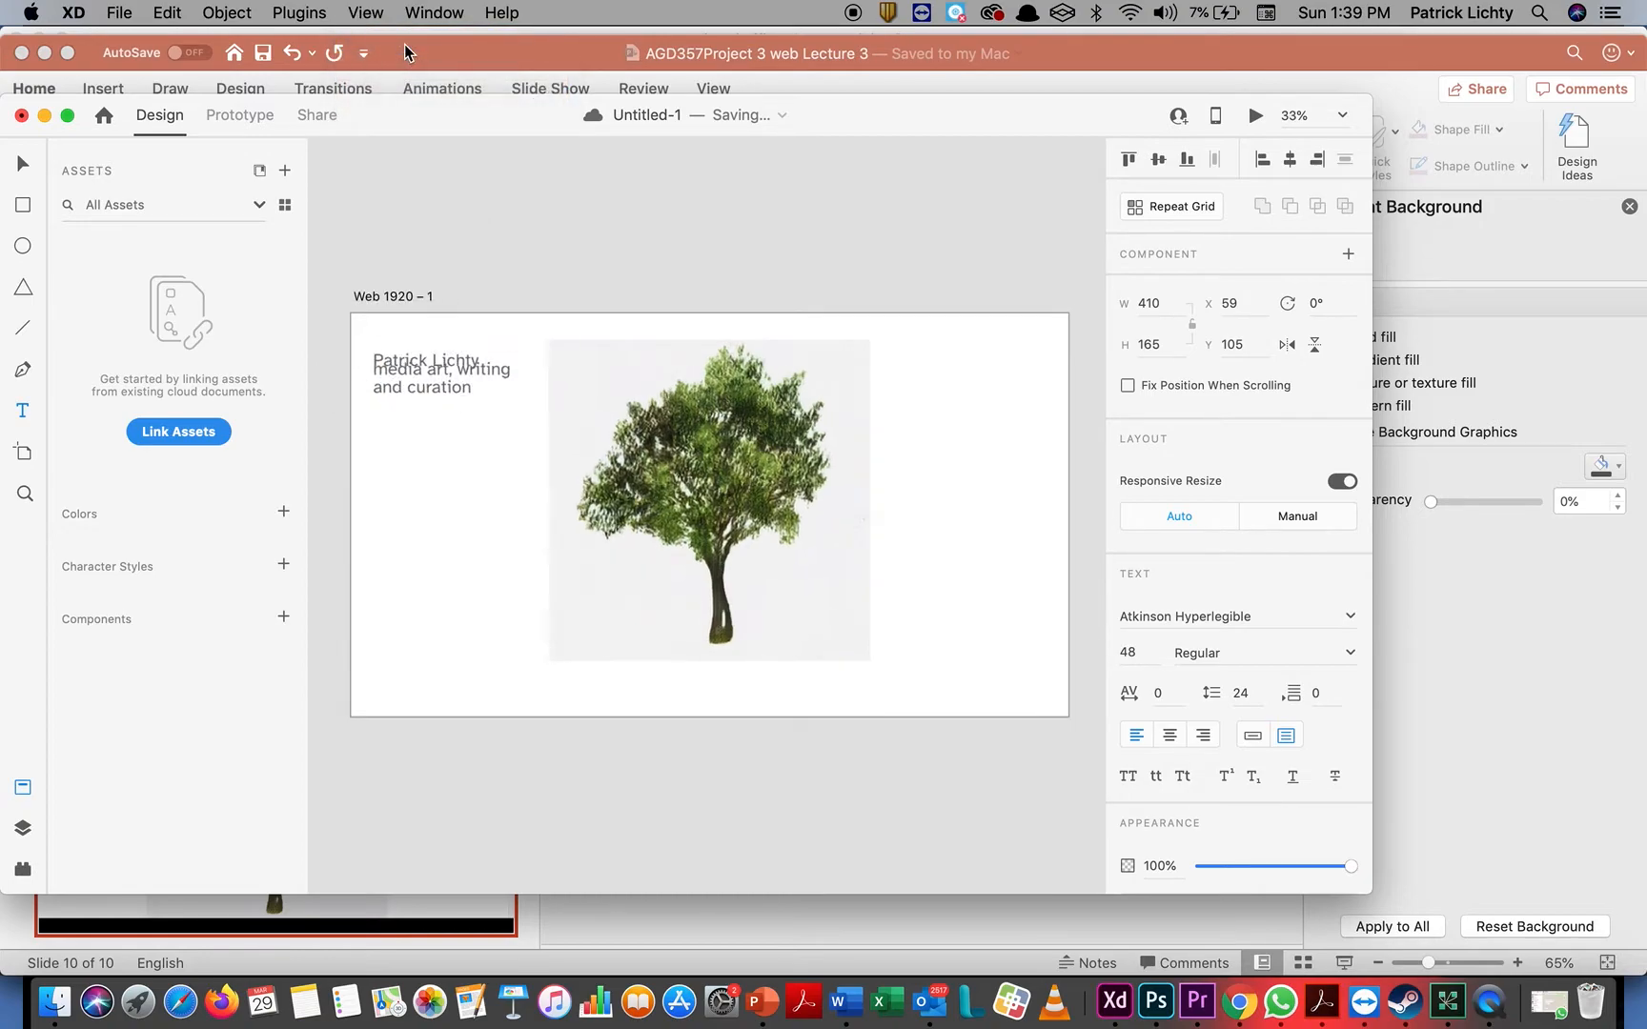
{"action": "left_click_drag", "start_coordinate": [471, 387], "coordinate": [456, 448]}
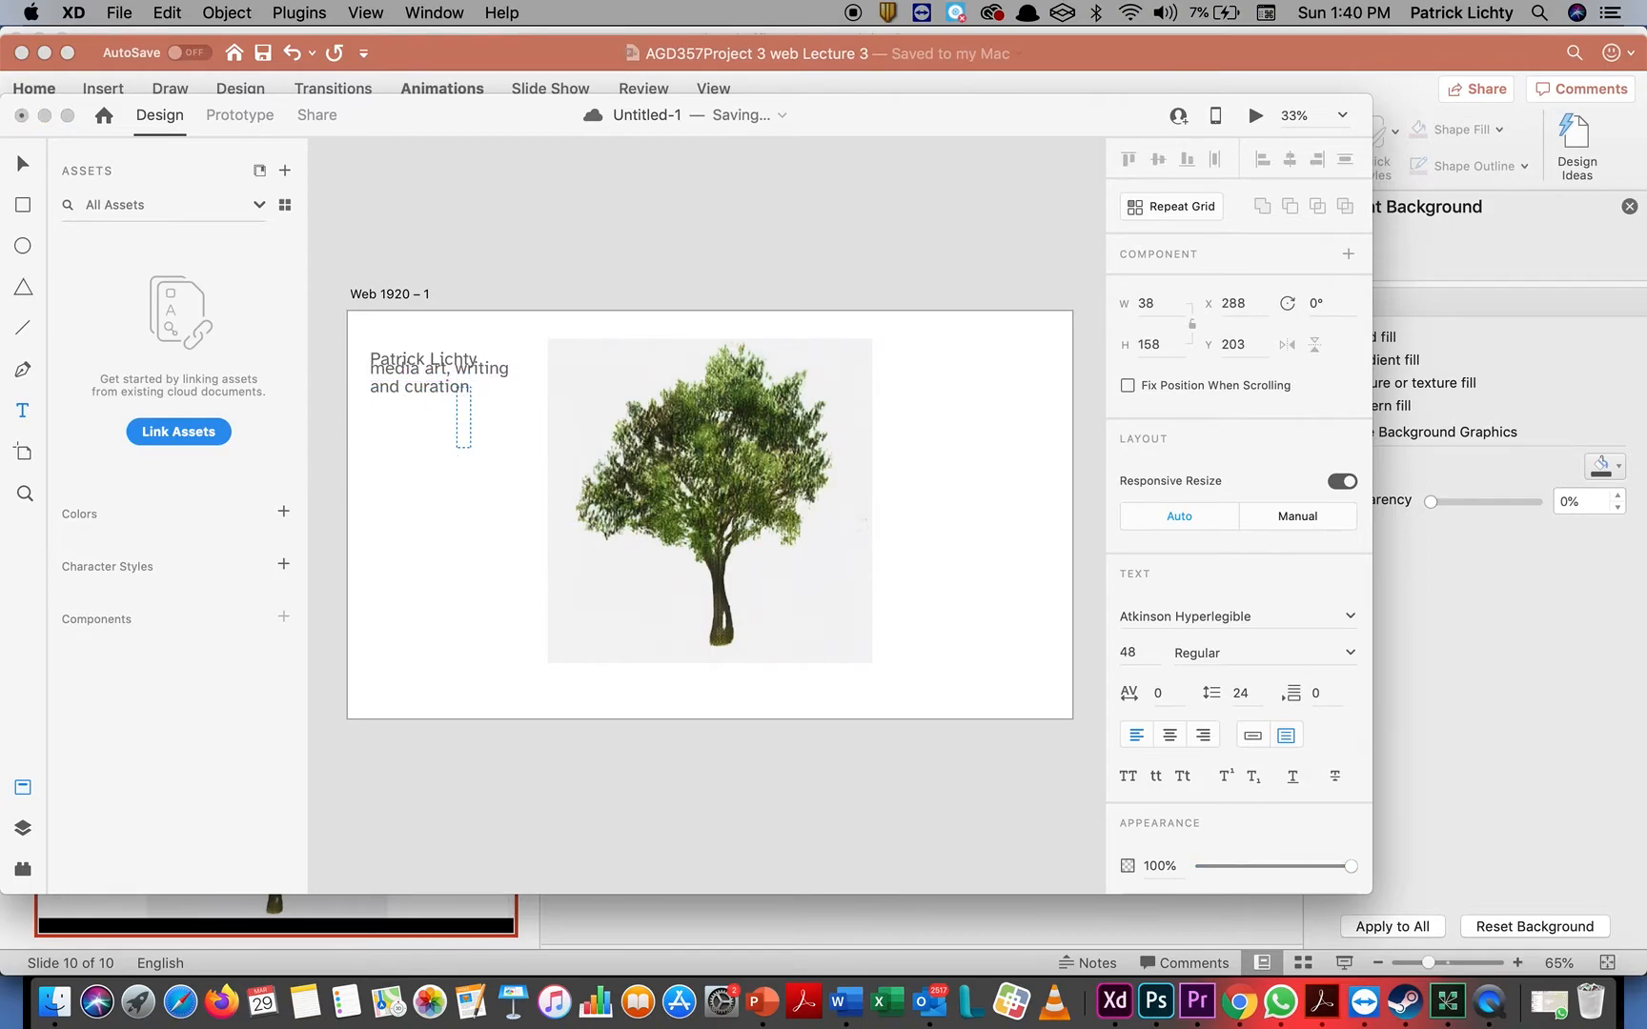
{"action": "key", "text": "super+z"}
{"action": "left_click_drag", "start_coordinate": [471, 385], "coordinate": [413, 381]}
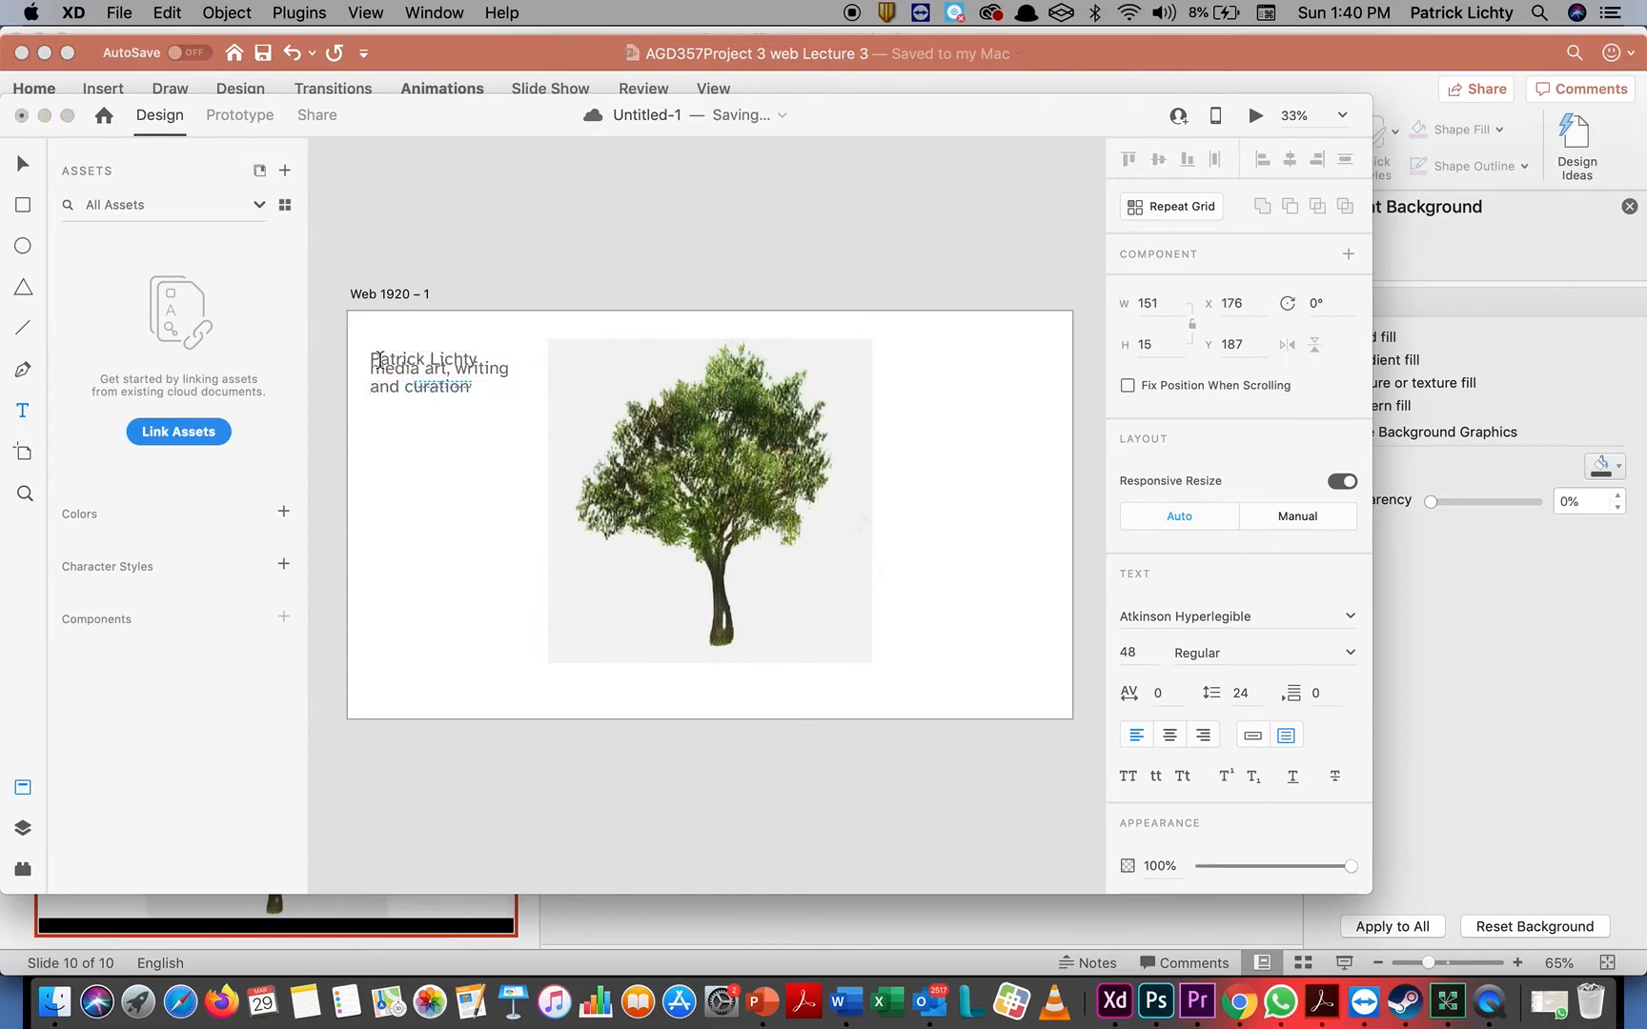
{"action": "key", "text": "super+z"}
Set the two tagline lines to font size 30 and move the text box up to about Y 73, level with the tree image's top edge
{"action": "left_click", "coordinate": [477, 388]}
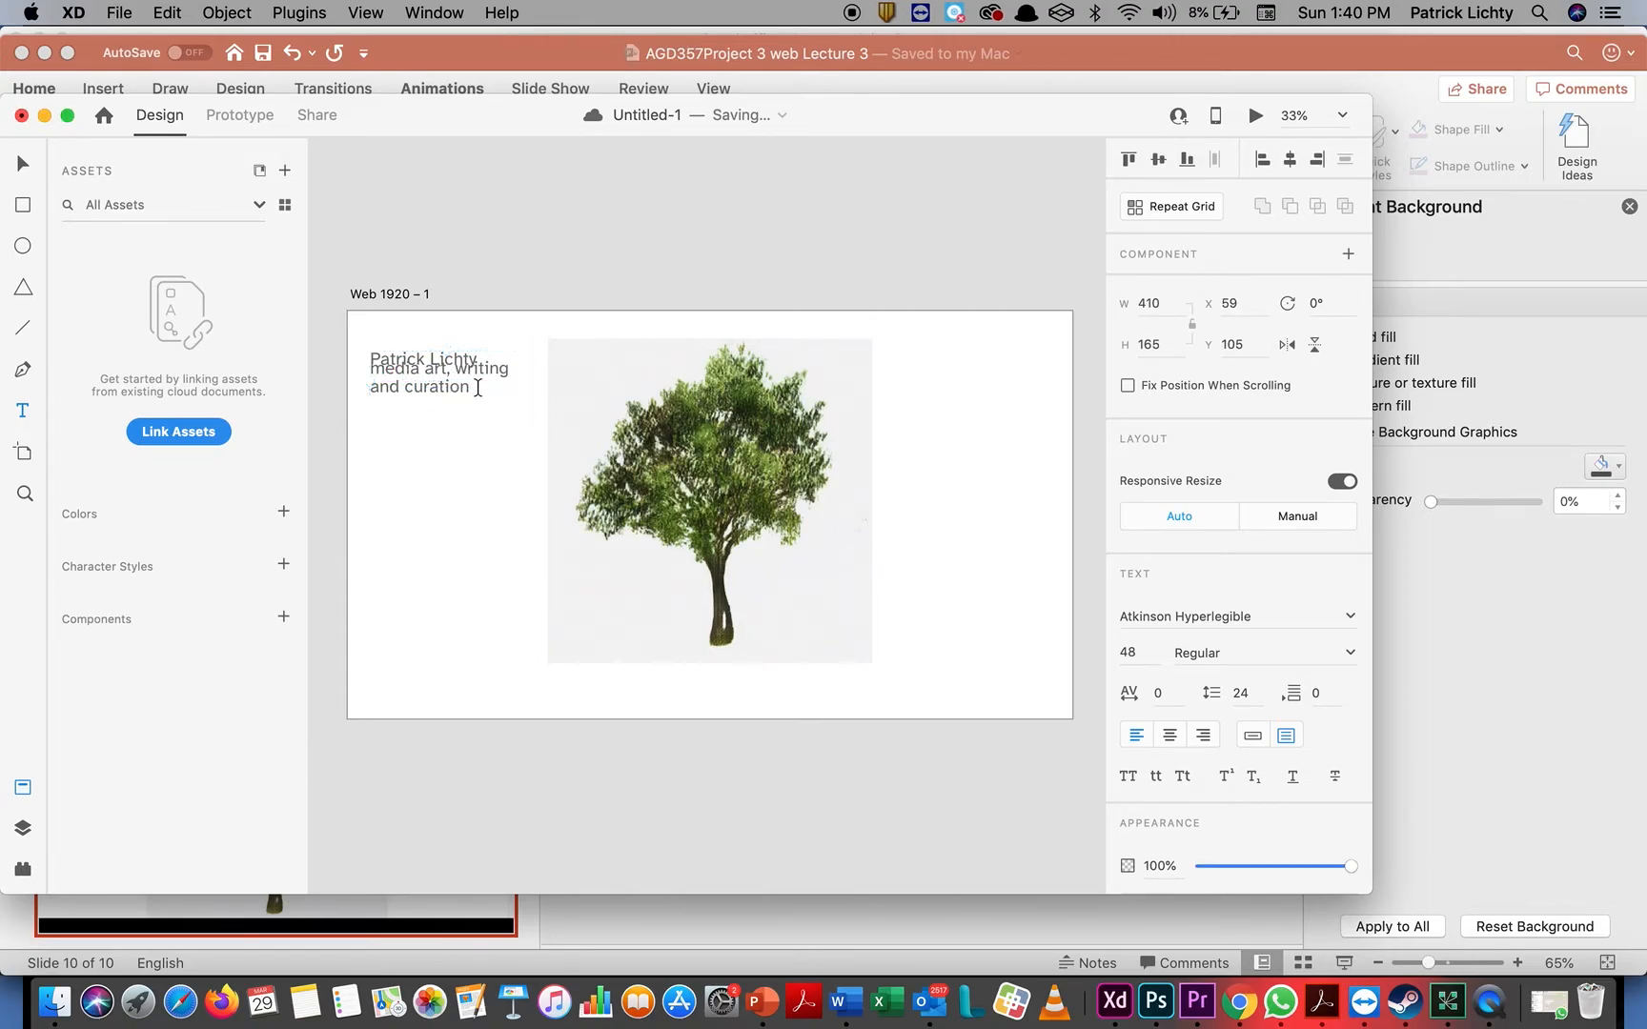
{"action": "left_click", "coordinate": [478, 392]}
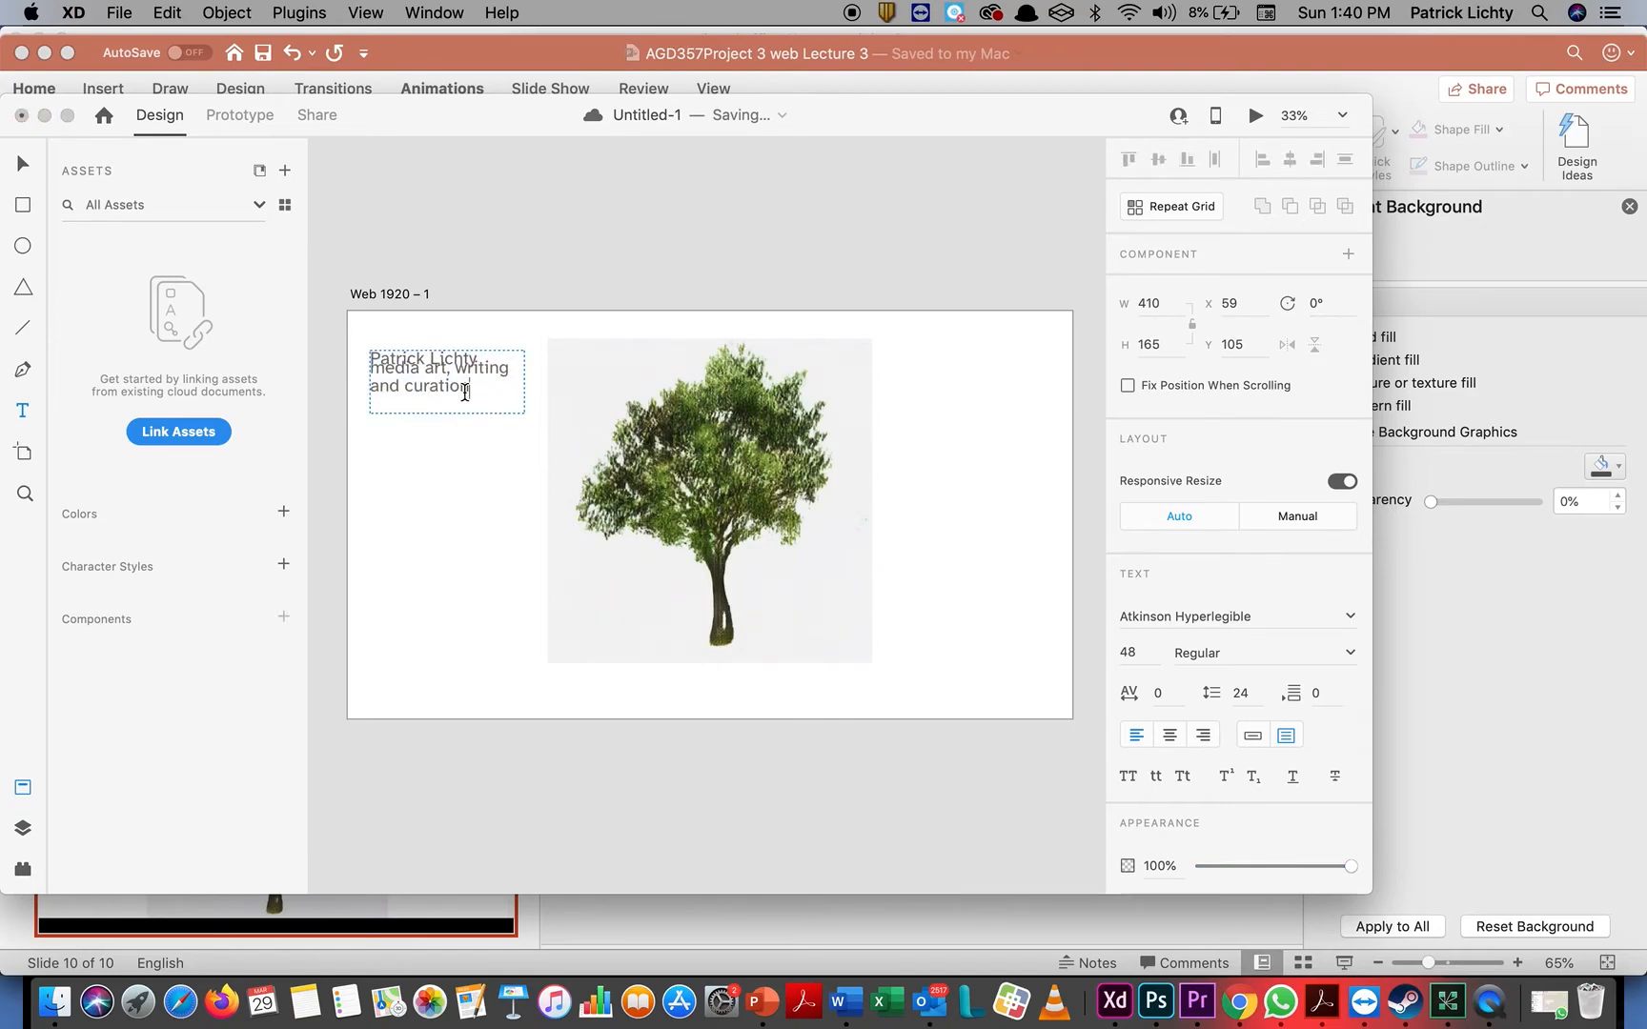
{"action": "left_click_drag", "start_coordinate": [467, 391], "coordinate": [370, 373]}
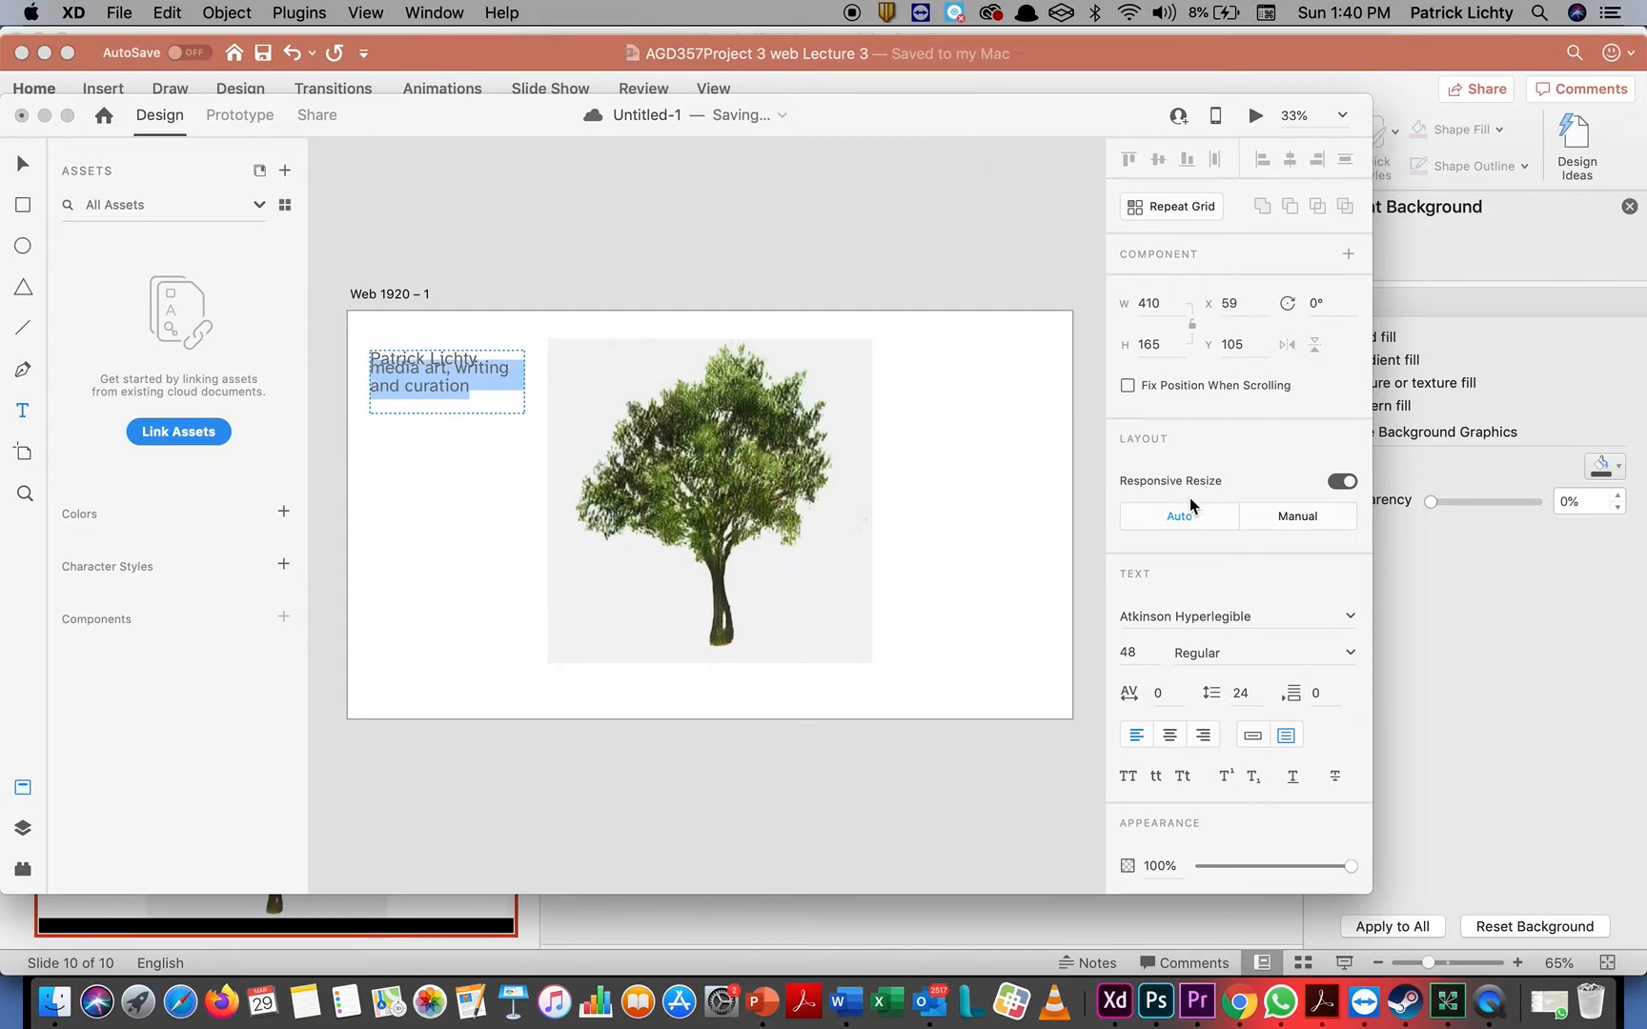
{"action": "left_click", "coordinate": [1144, 650]}
{"action": "type", "text": "30"}
{"action": "key", "text": "Return"}
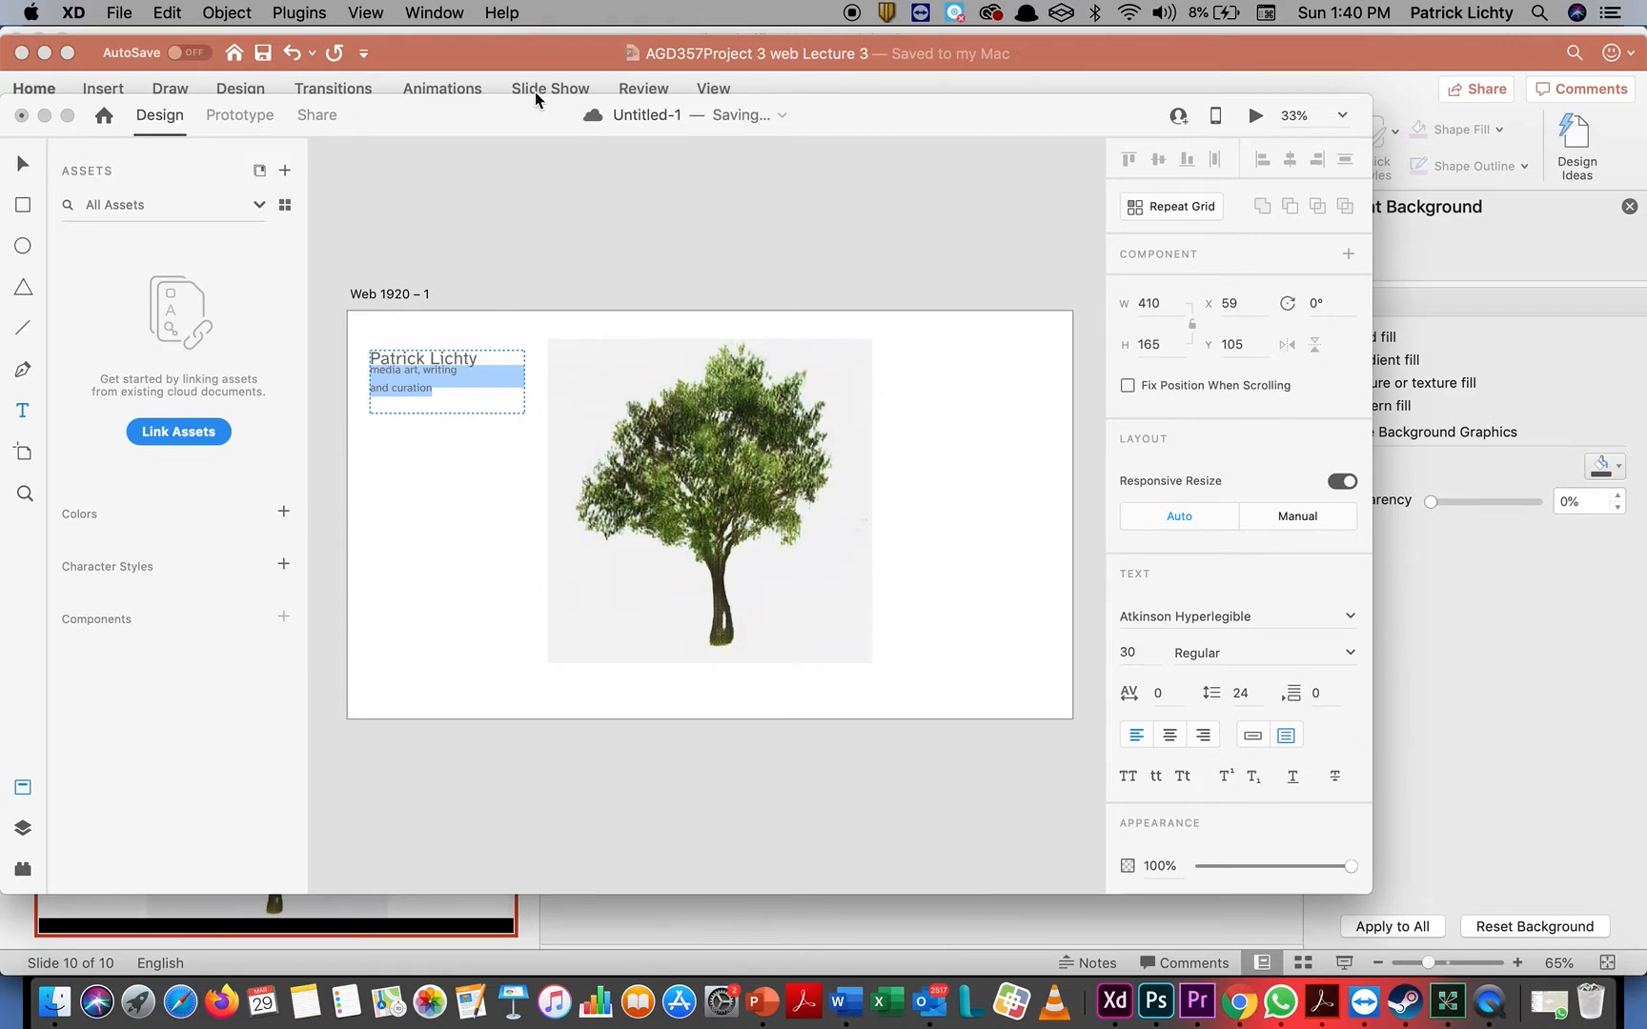
{"action": "left_click", "coordinate": [23, 164]}
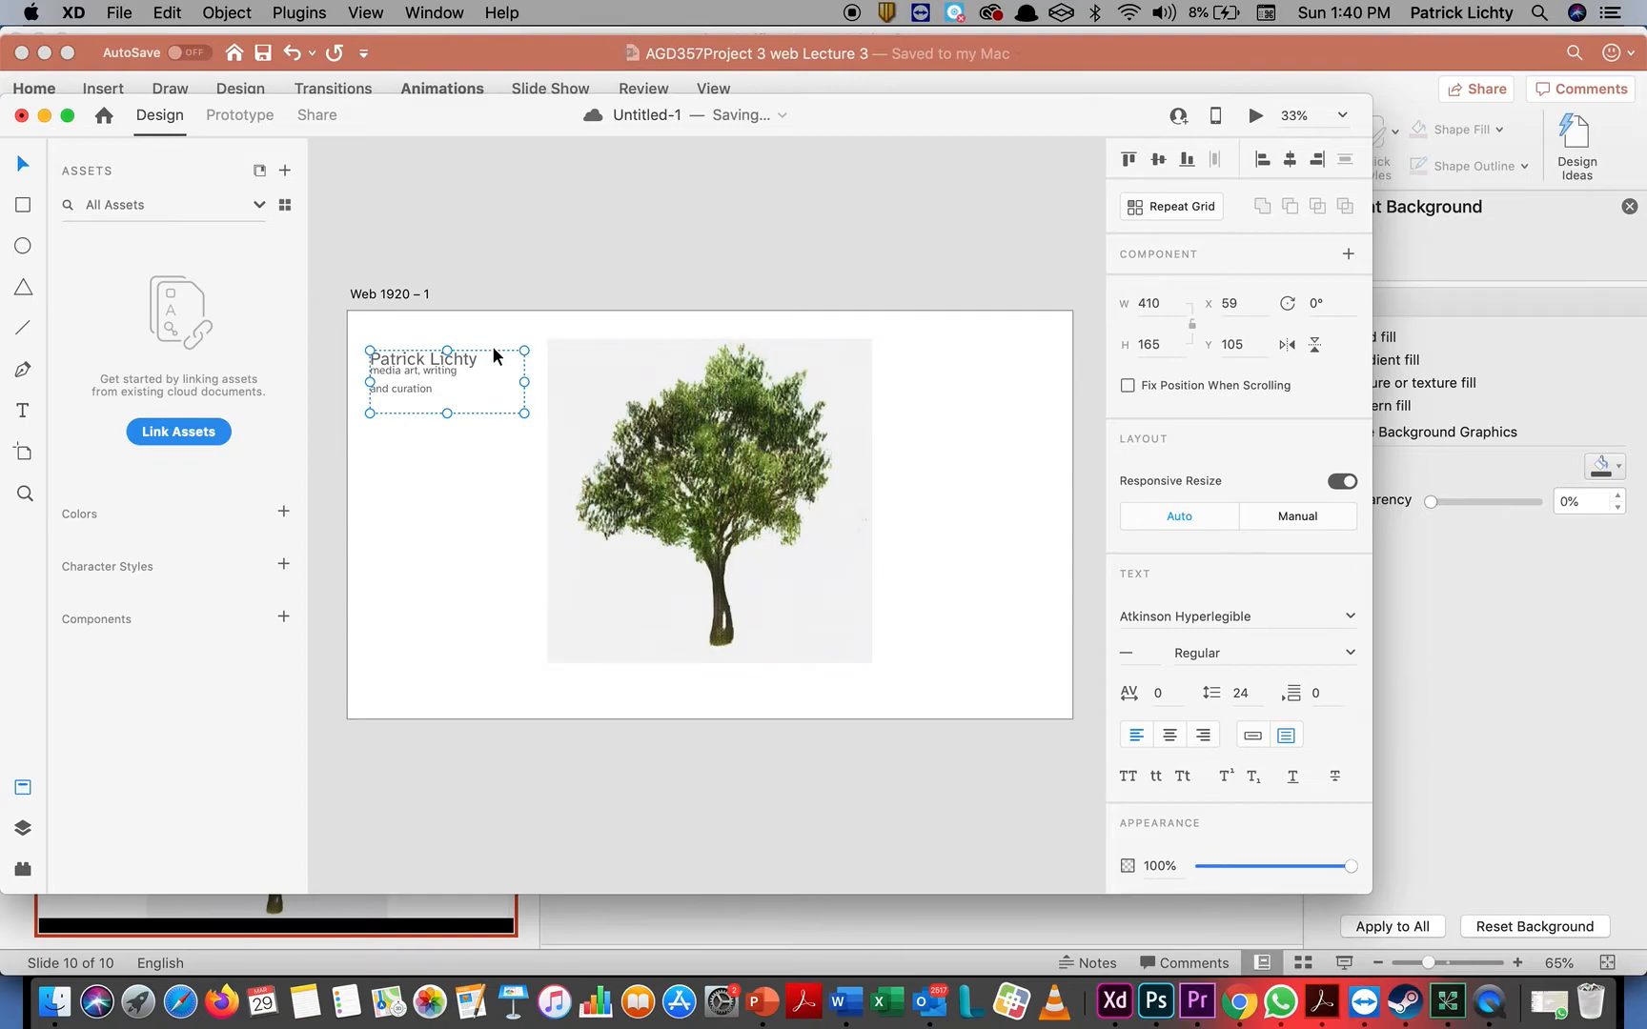
{"action": "left_click_drag", "start_coordinate": [492, 347], "coordinate": [492, 340]}
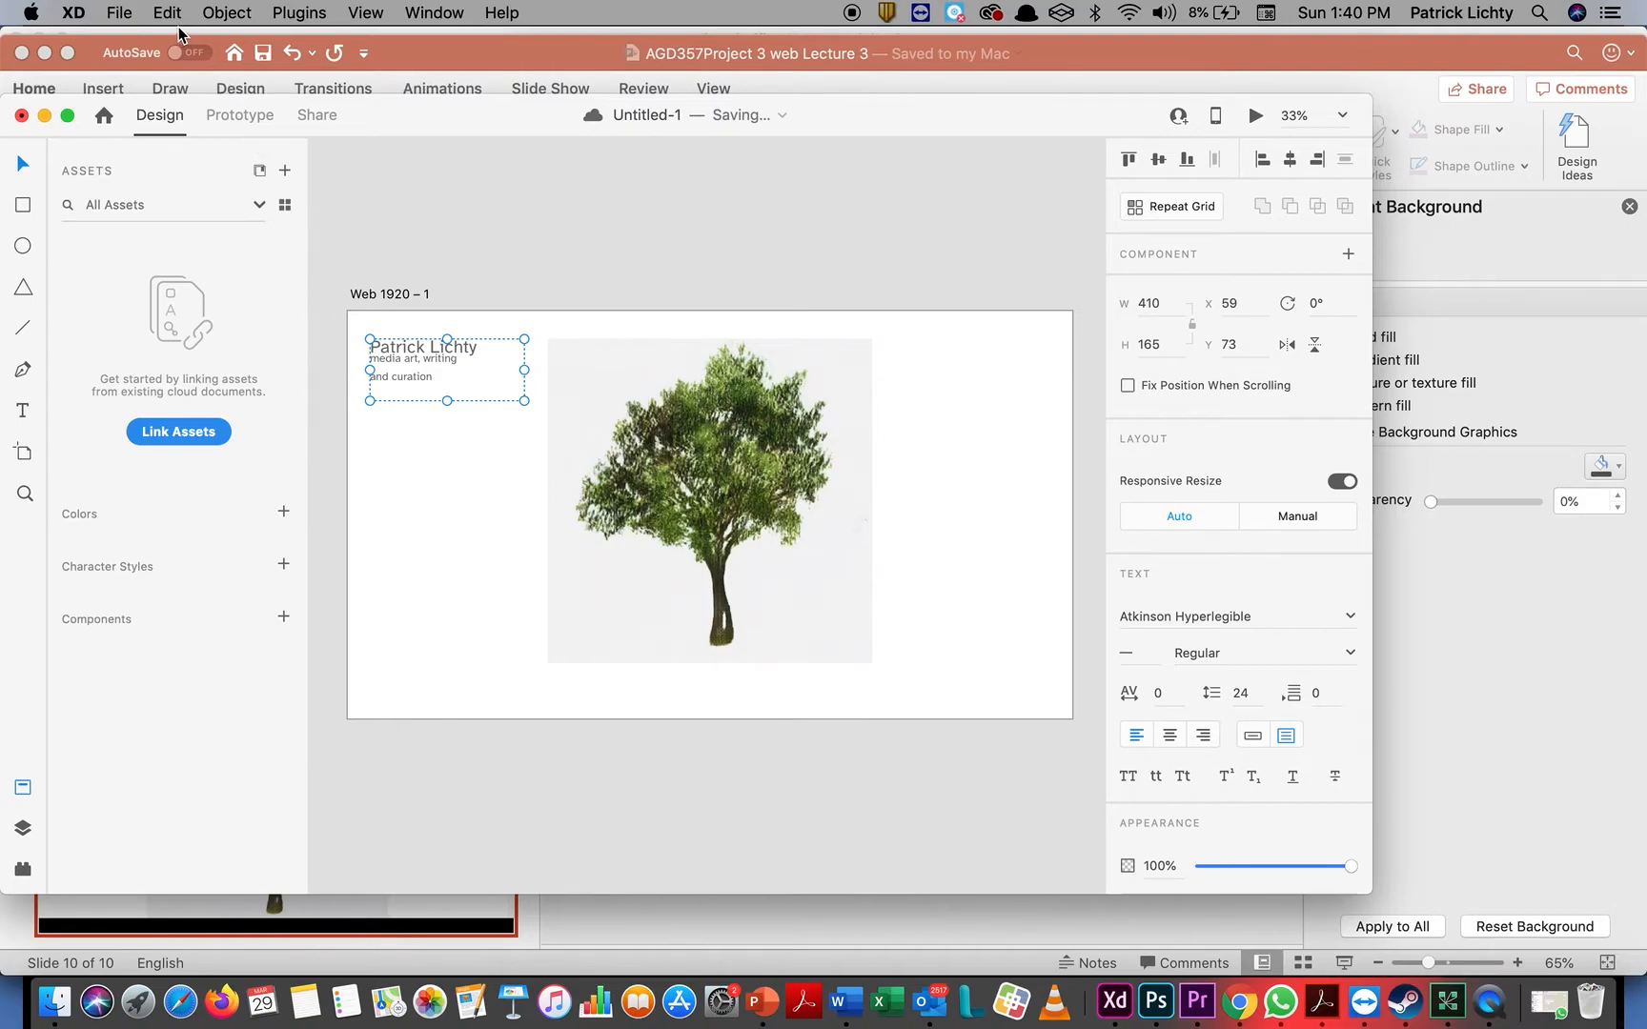
Import the logo screenshot taken at 1.38.13 PM from the recent files
{"action": "left_click", "coordinate": [129, 16]}
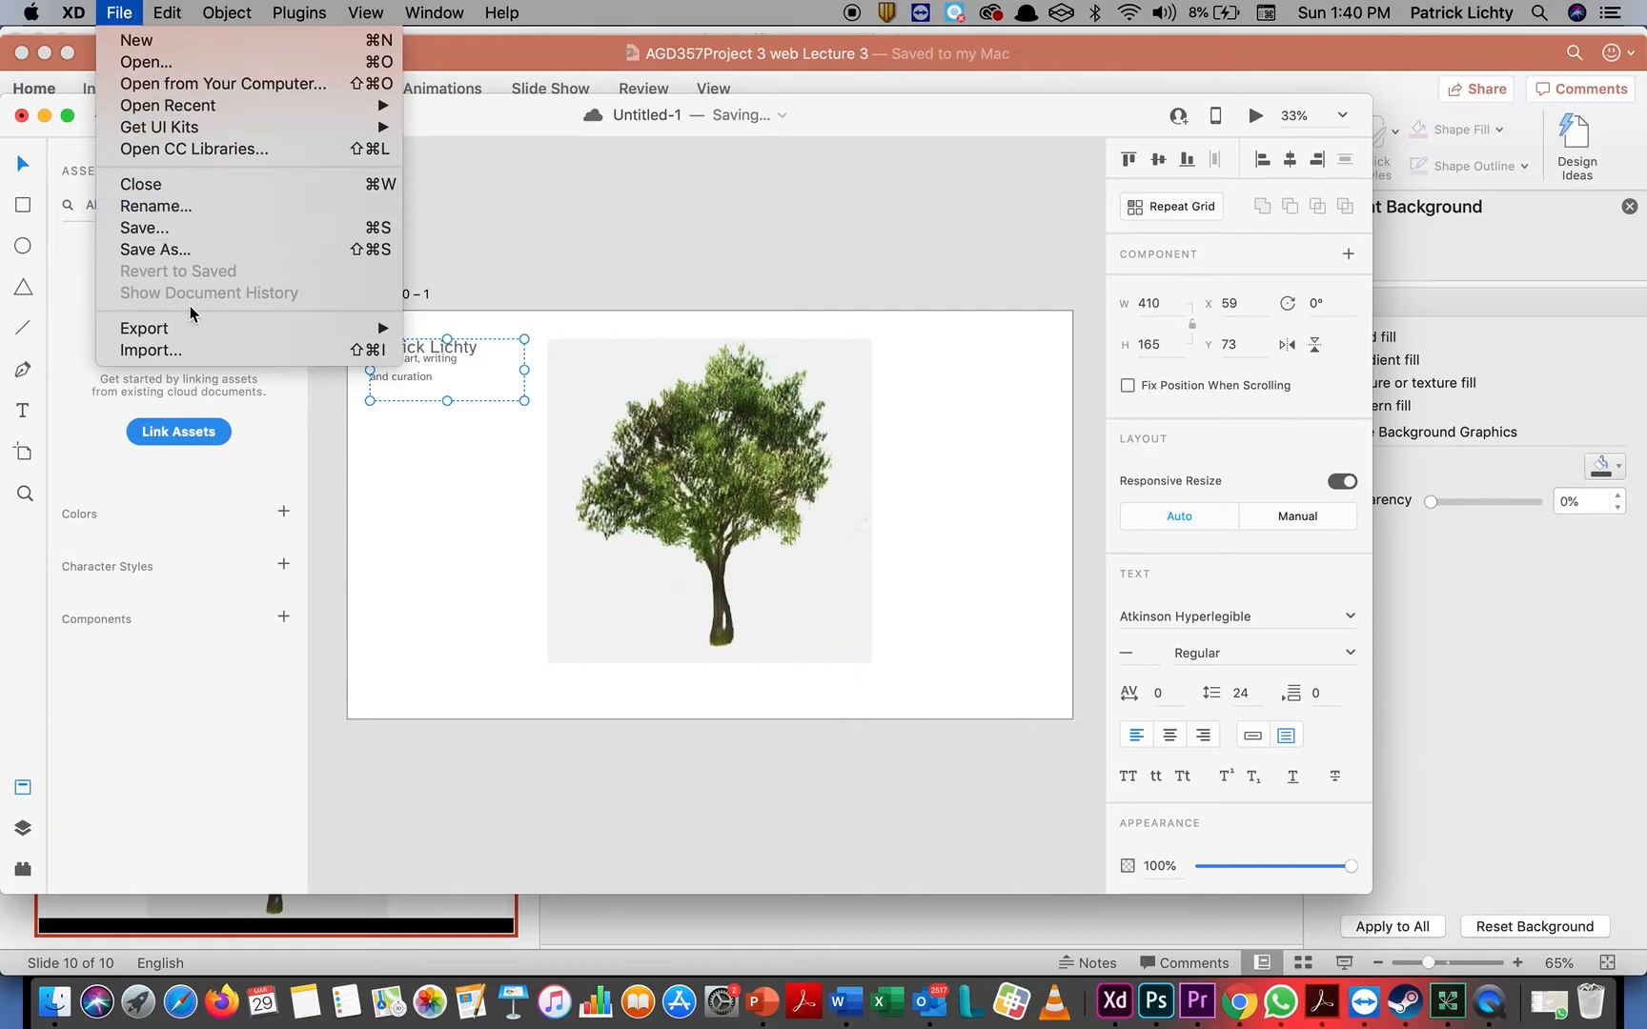
{"action": "left_click", "coordinate": [190, 351]}
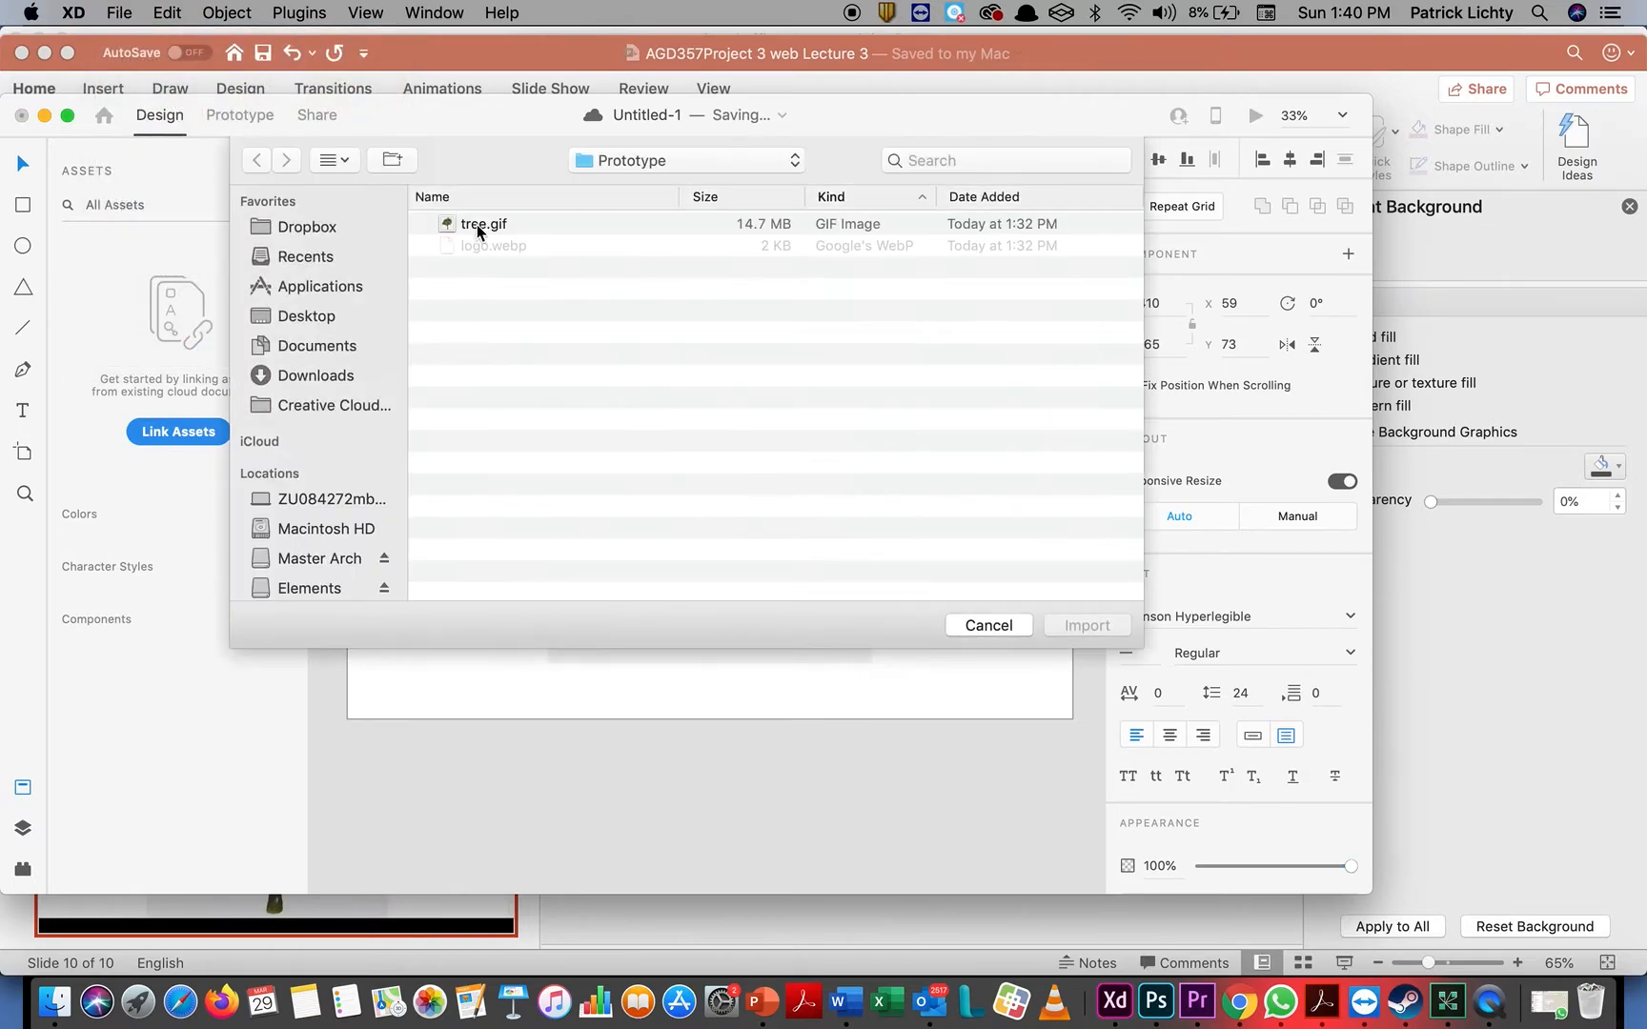
{"action": "left_click", "coordinate": [329, 264]}
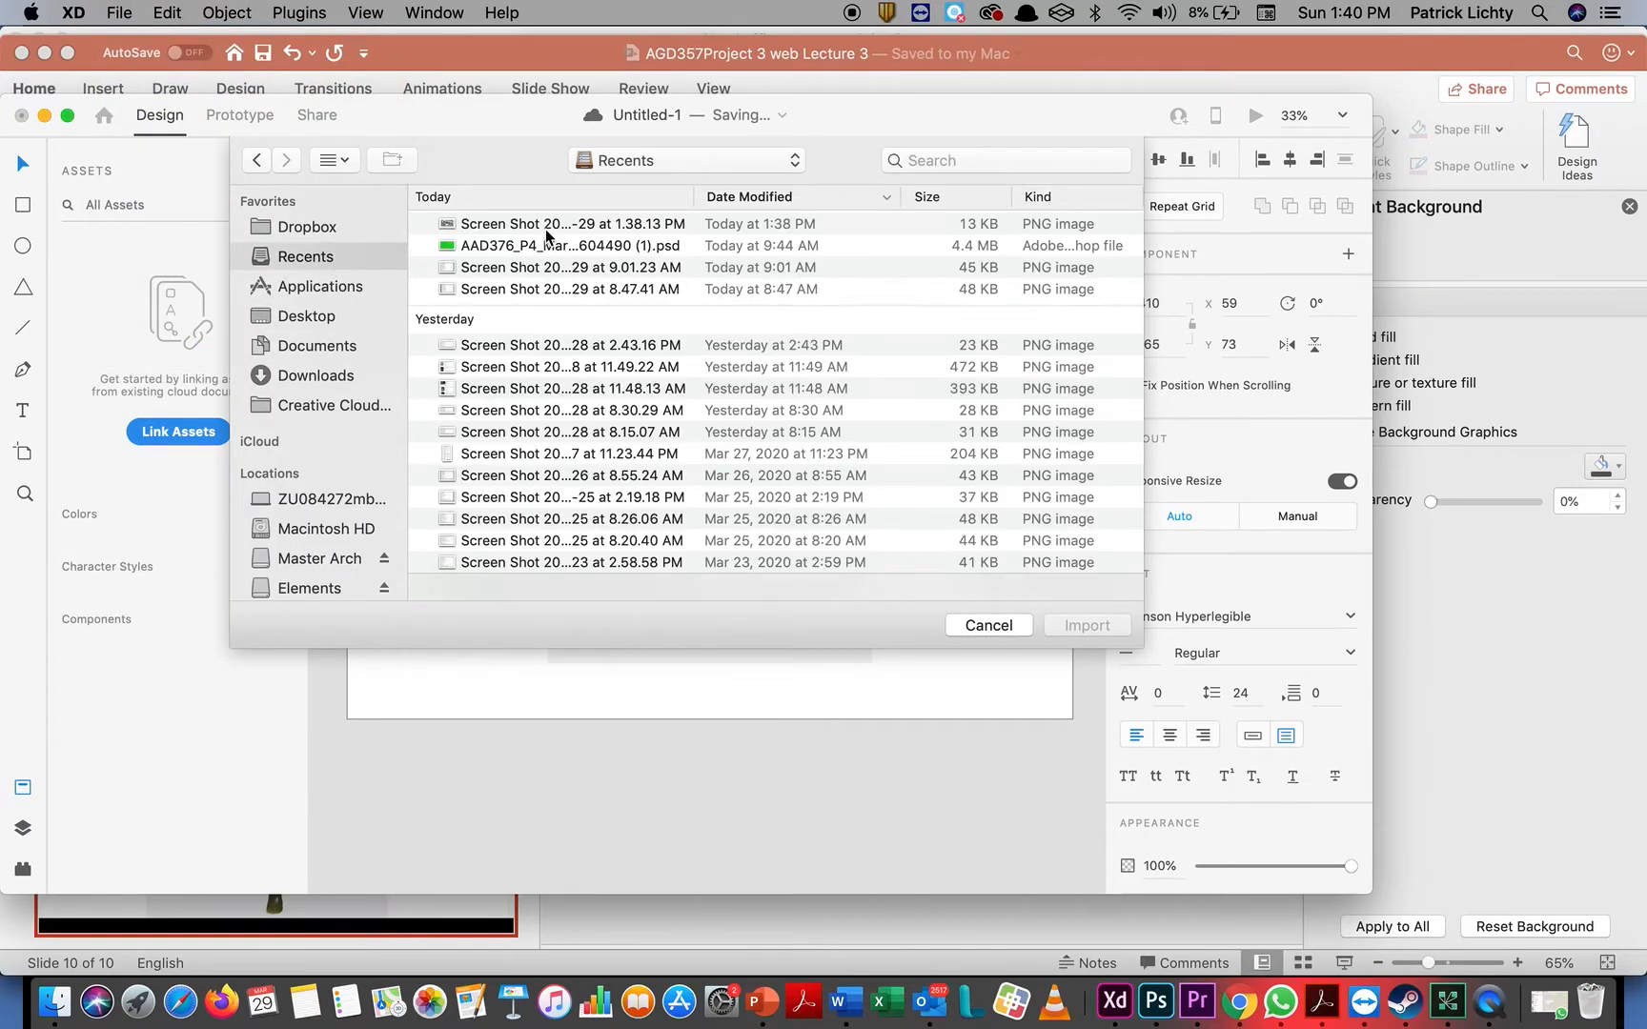
{"action": "double_click", "coordinate": [549, 231]}
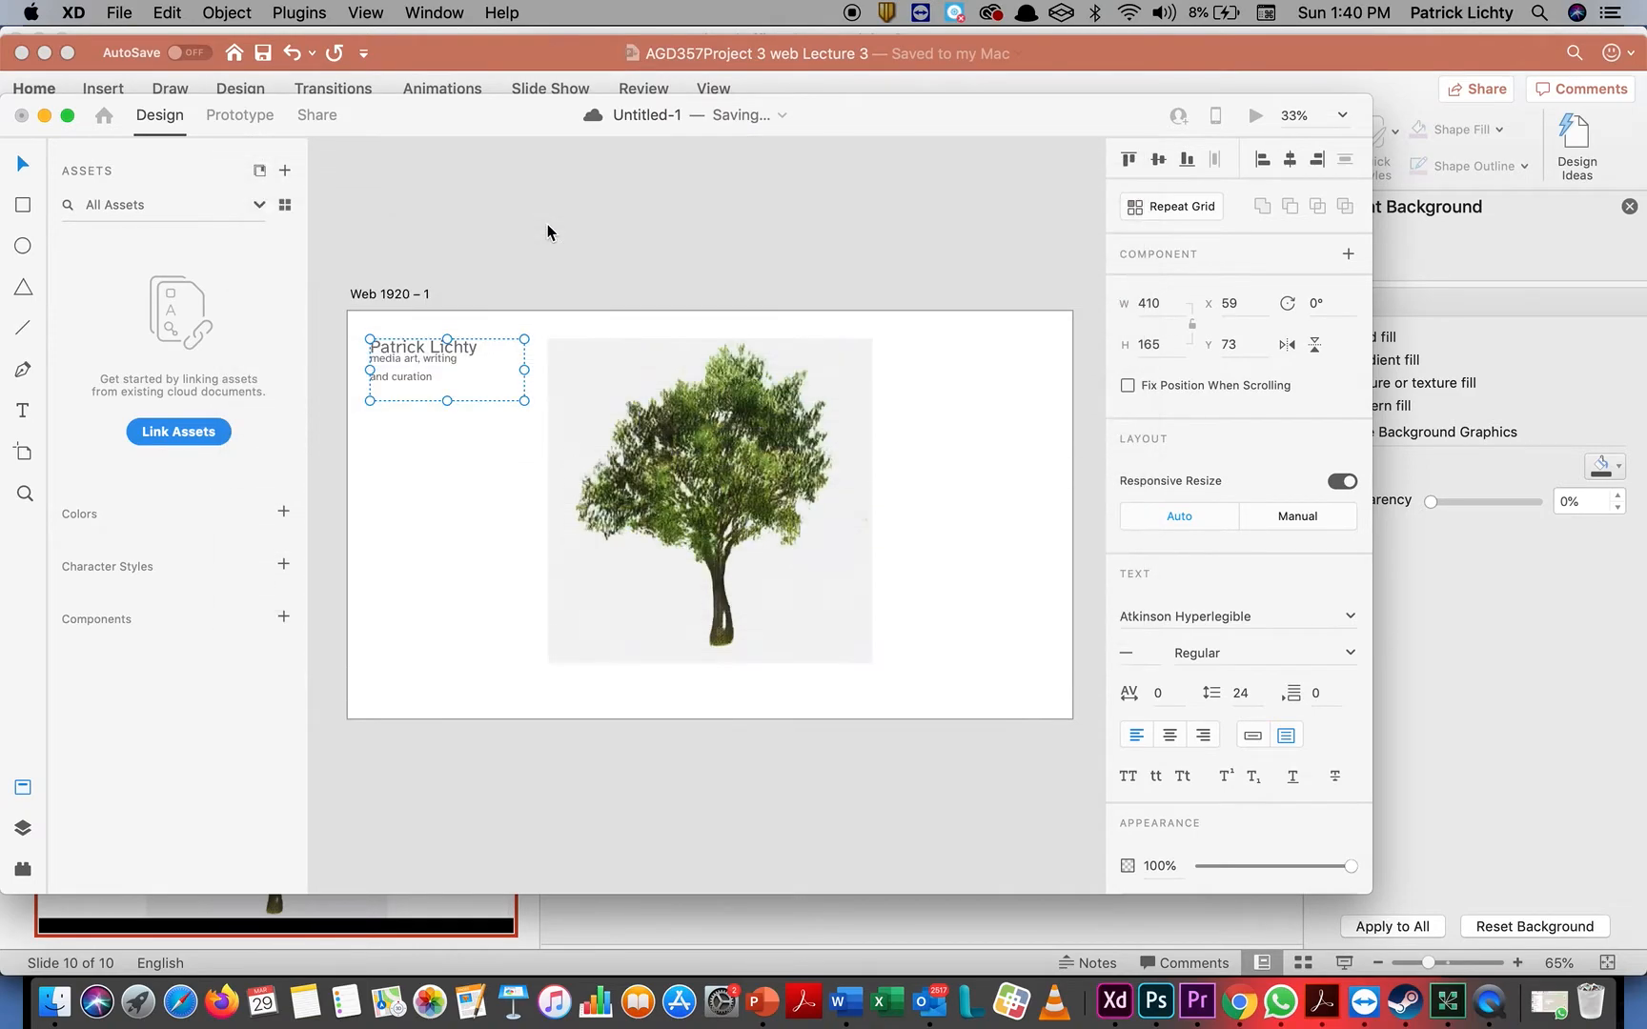
Shrink the imported logo to about 186 × 103 and place it directly below the tagline, aligned with the text's left edge
{"action": "mouse_move", "coordinate": [738, 522]}
{"action": "left_mouse_down"}
{"action": "mouse_move", "coordinate": [663, 496]}
{"action": "mouse_move", "coordinate": [716, 522]}
{"action": "left_mouse_up"}
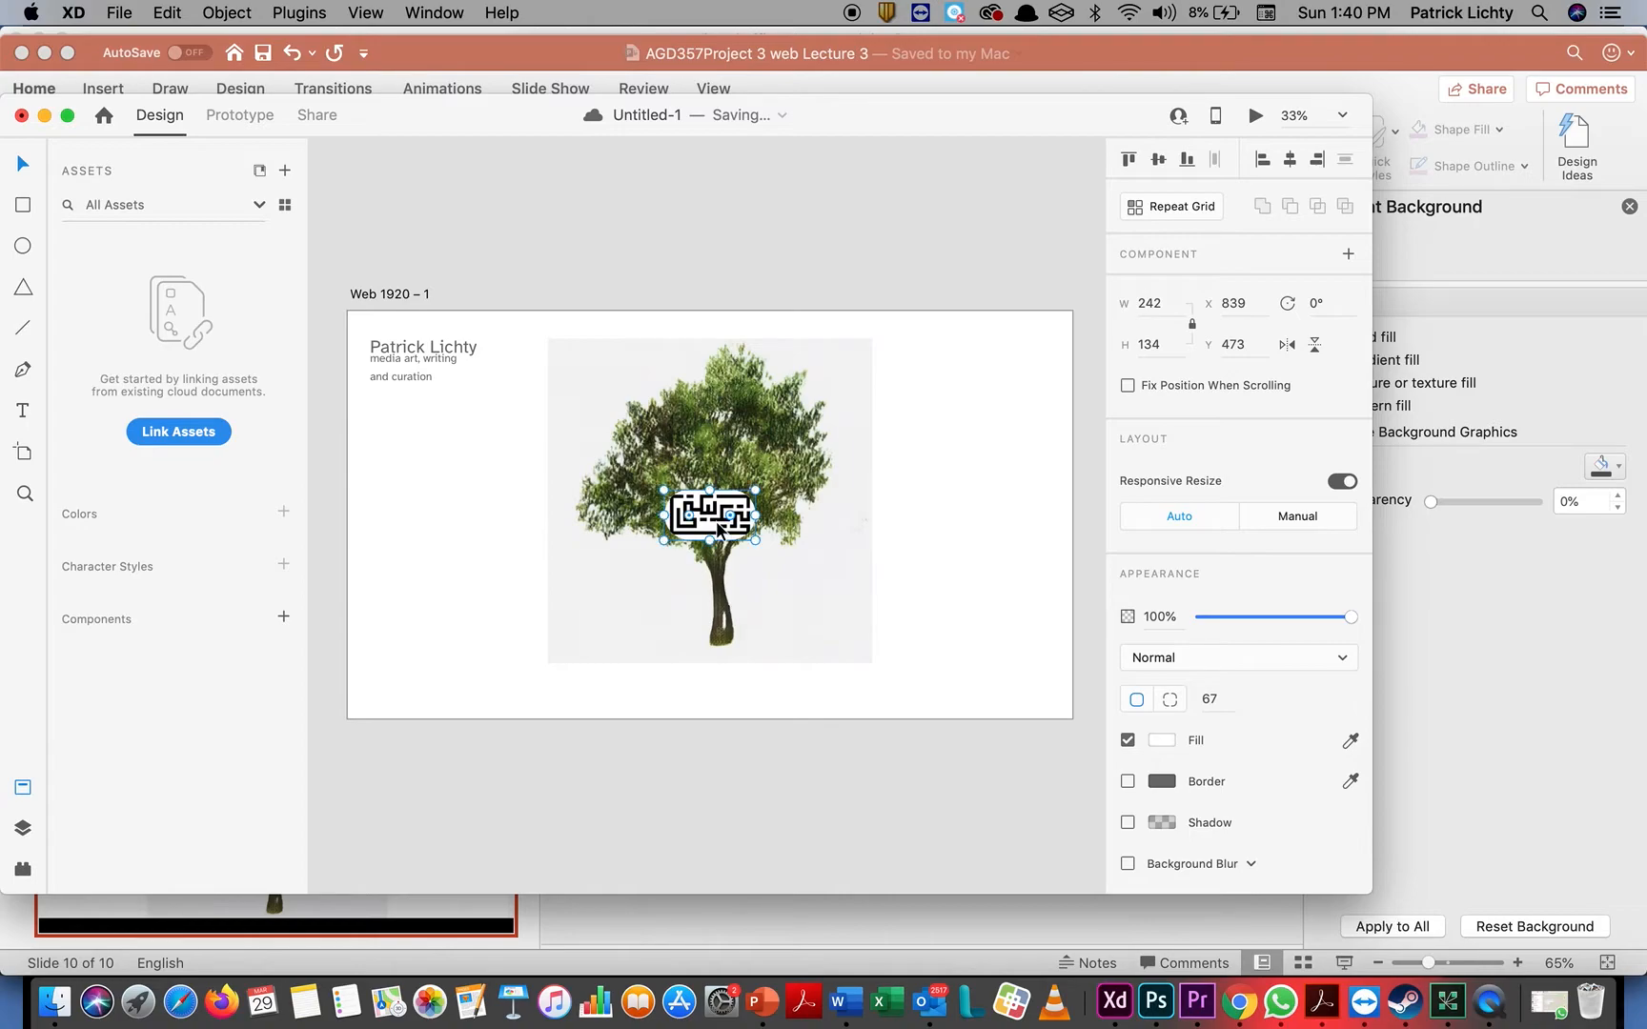
{"action": "key", "text": "super+z"}
{"action": "left_click_drag", "start_coordinate": [706, 527], "coordinate": [423, 416]}
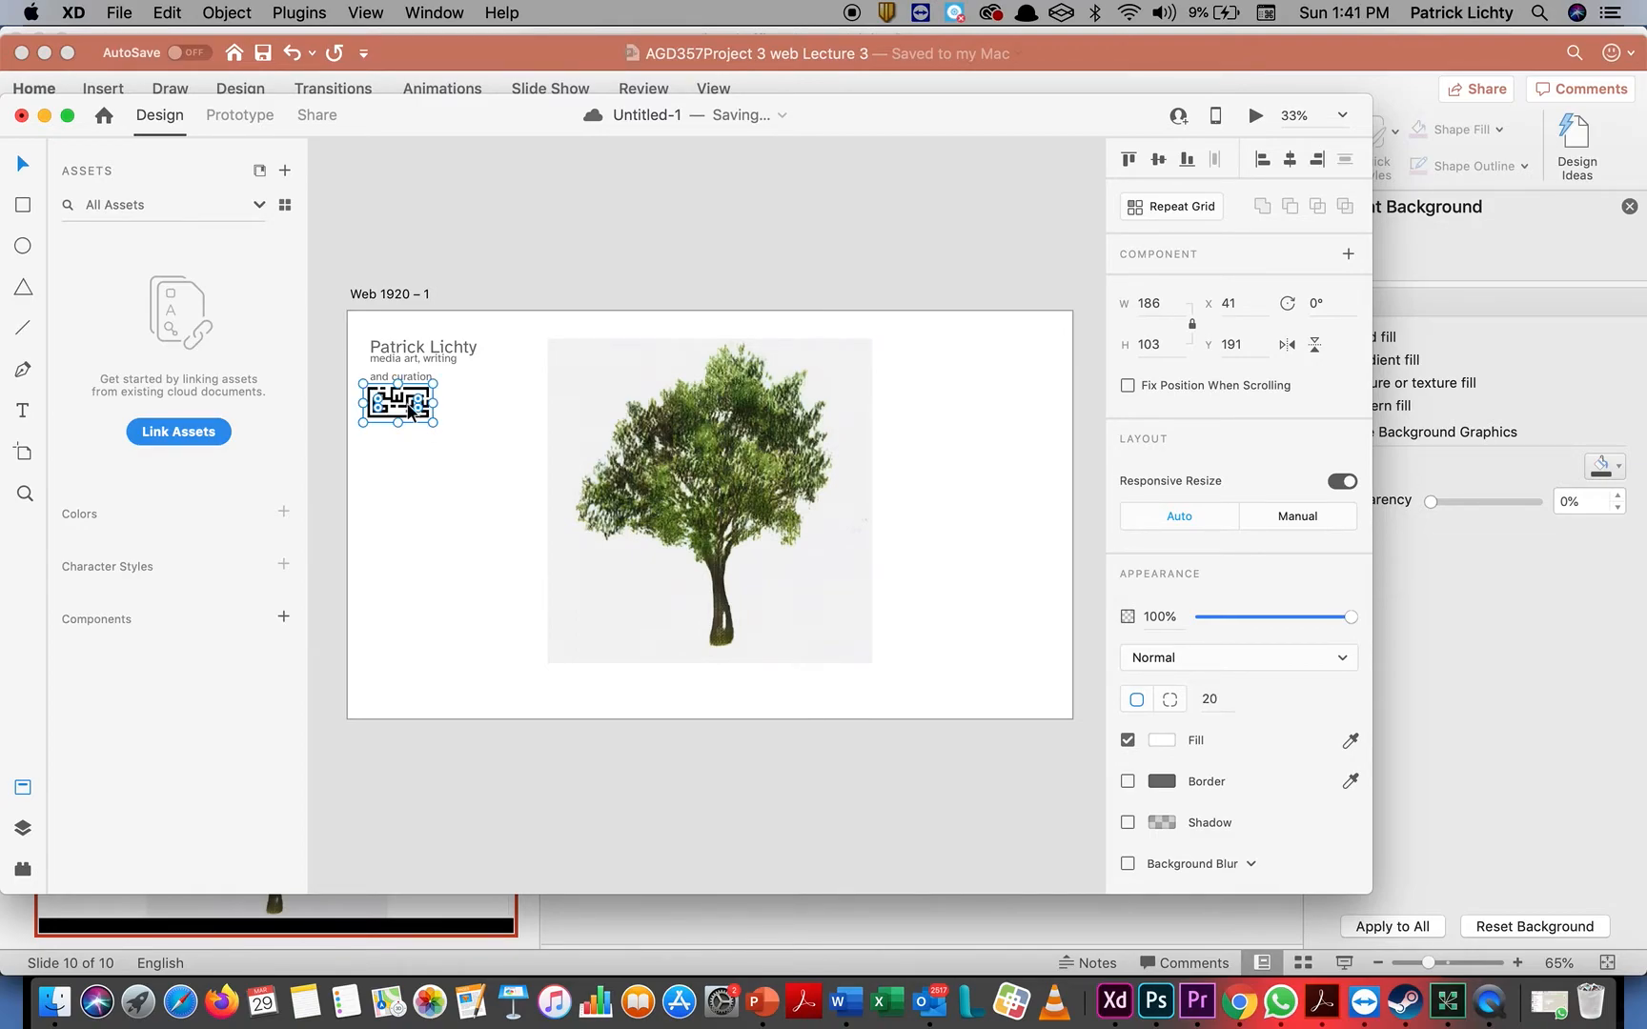
{"action": "left_click_drag", "start_coordinate": [408, 411], "coordinate": [401, 412]}
Add a text area about 227 × 78 in the artboard's upper right corner with the text "Search/Cart"
{"action": "left_click", "coordinate": [25, 412]}
{"action": "left_click_drag", "start_coordinate": [949, 347], "coordinate": [1033, 379]}
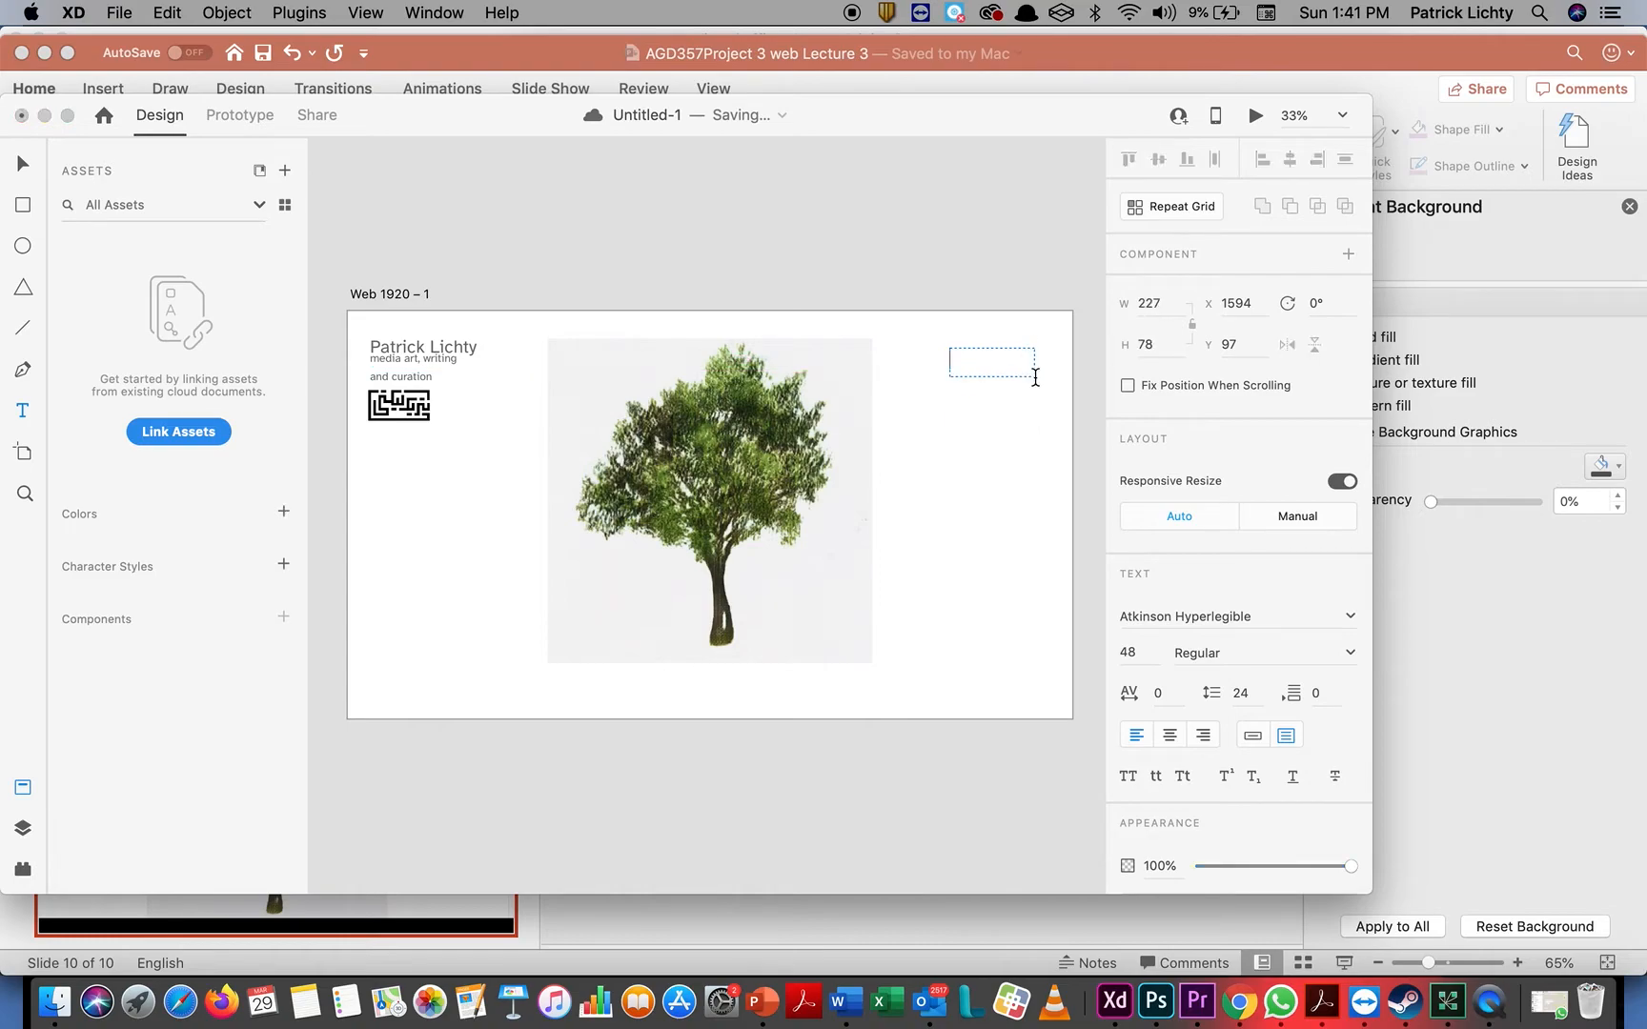
{"action": "type", "text": "S"}
{"action": "type", "text": "earch/A"}
{"action": "key", "text": "BackSpace"}
{"action": "type", "text": "Cart"}
Set the font size of the whole Search/Cart text to 24
{"action": "left_click_drag", "start_coordinate": [1016, 364], "coordinate": [857, 324]}
{"action": "left_click", "coordinate": [1147, 652]}
{"action": "type", "text": "20"}
{"action": "key", "text": "Return"}
{"action": "key", "text": "super+a"}
{"action": "left_click", "coordinate": [1143, 654]}
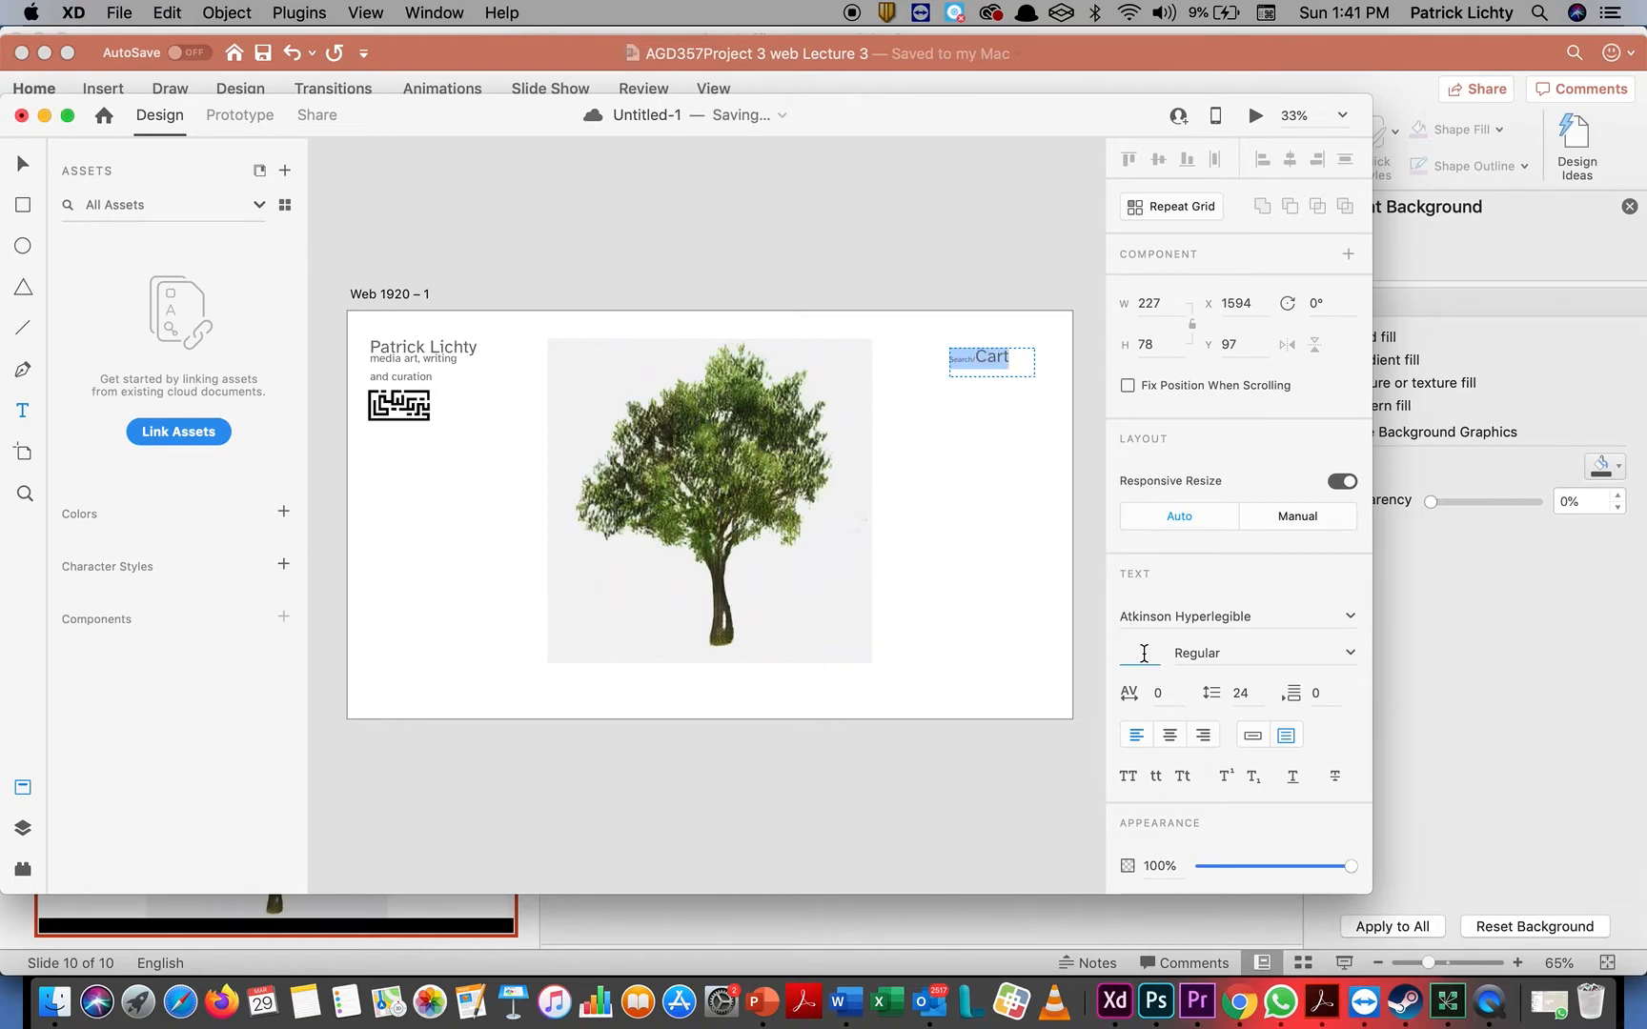
{"action": "type", "text": "24"}
{"action": "key", "text": "Return"}
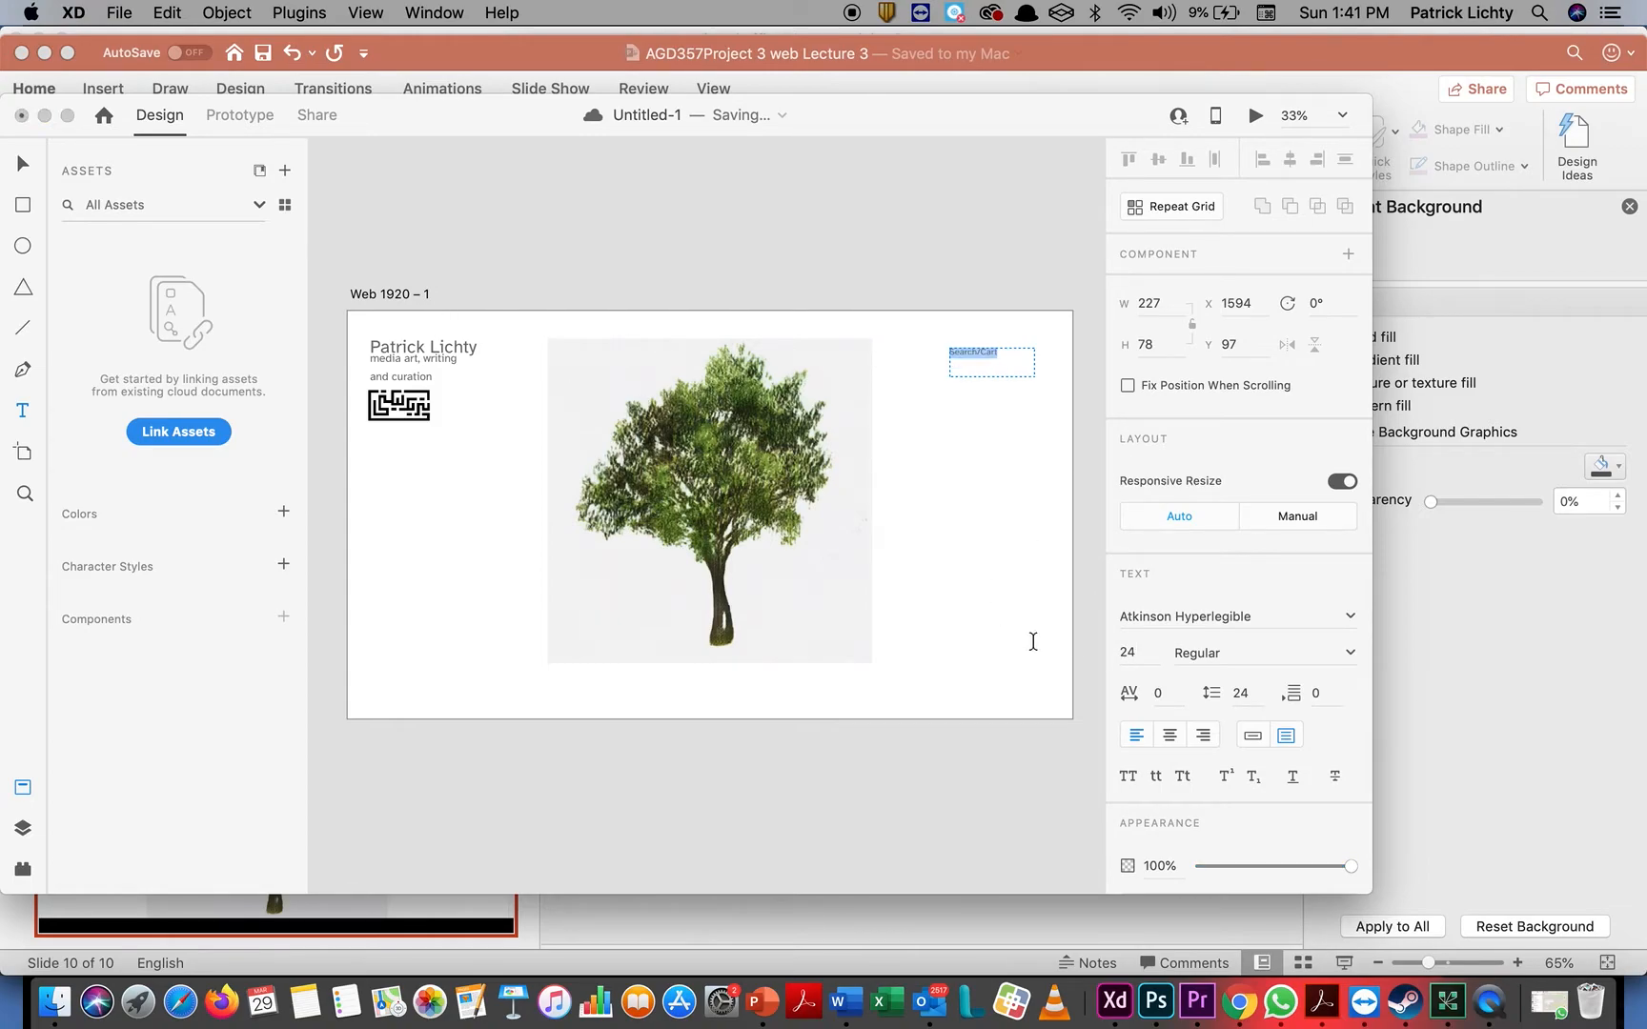
Right-align the Search/Cart text and move its box to about X 1619, Y 78
{"action": "left_click", "coordinate": [1203, 735]}
{"action": "left_click", "coordinate": [23, 163]}
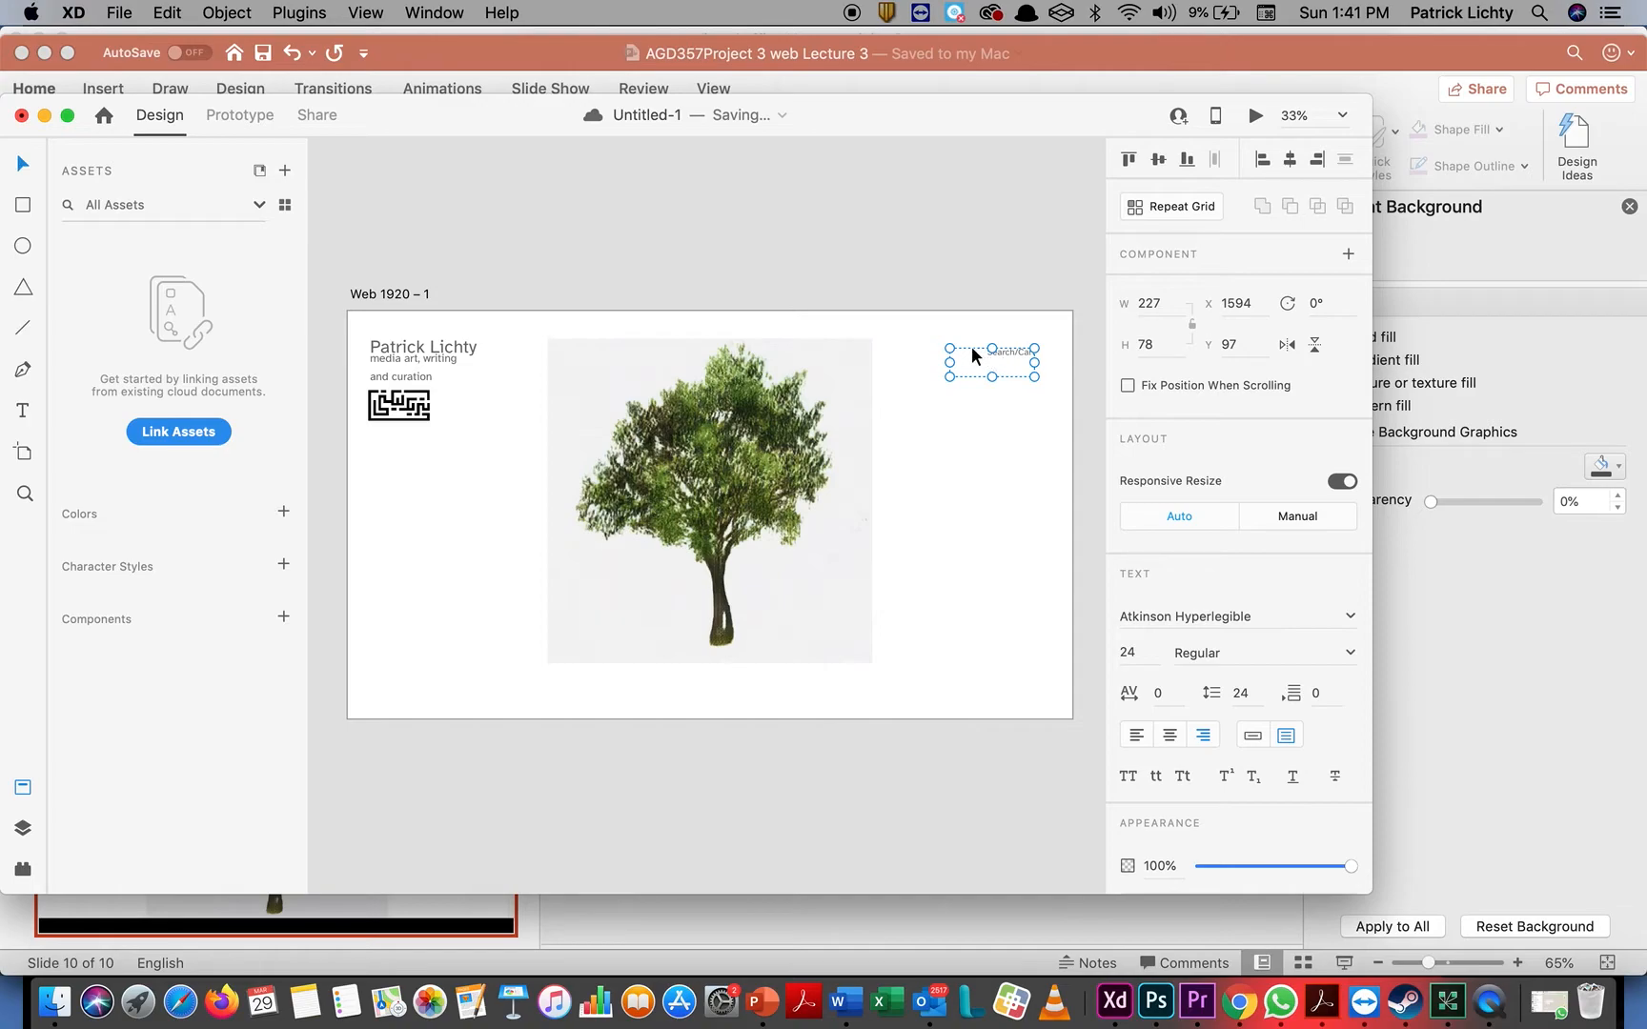
{"action": "left_click_drag", "start_coordinate": [972, 347], "coordinate": [980, 342]}
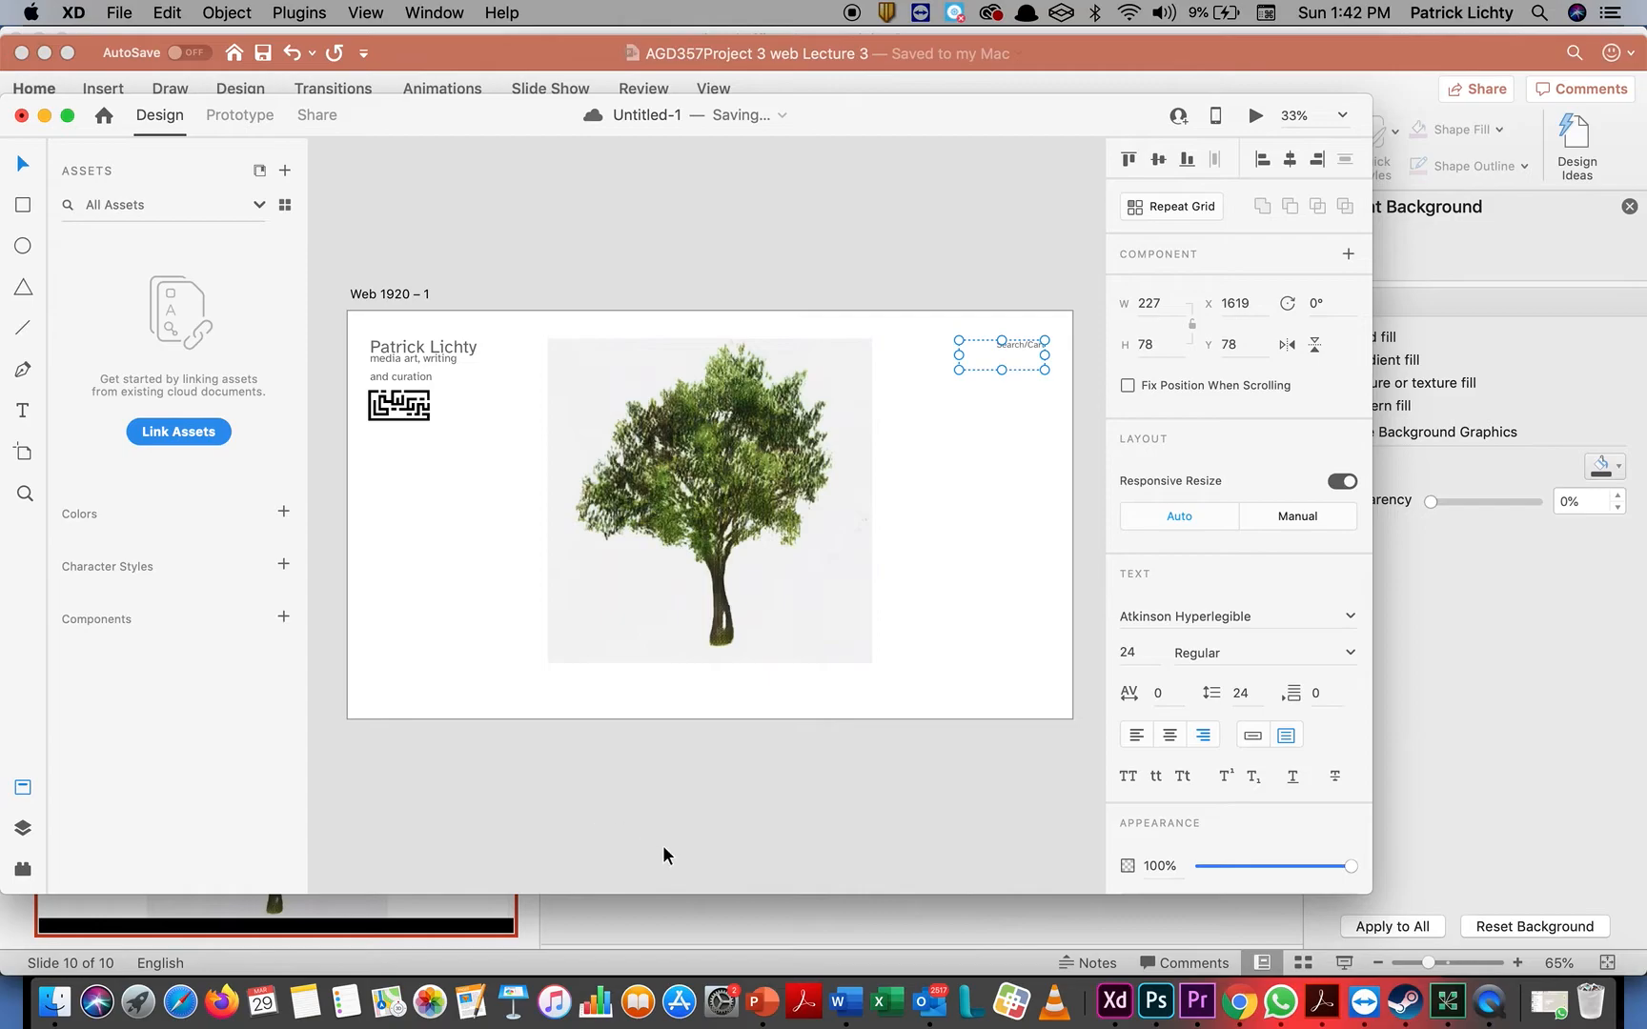
Switch to Chrome and copy the navigation list from Artworks to Blog in the Wix preview
{"action": "left_click", "coordinate": [1241, 1000]}
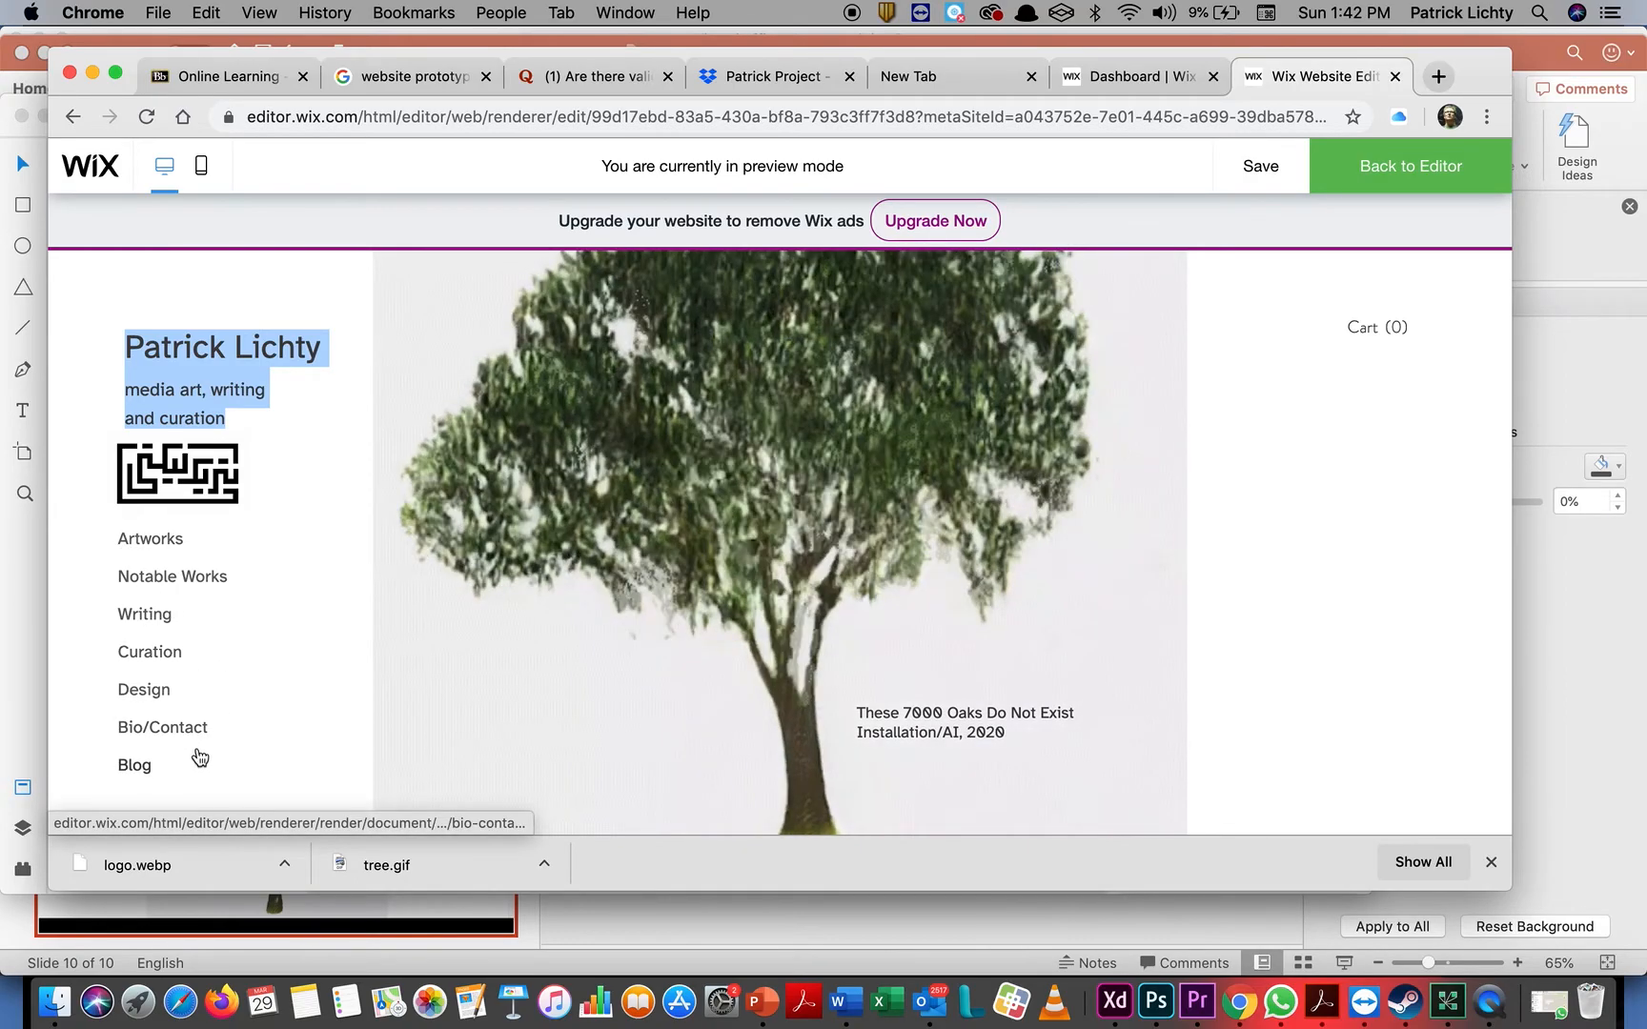
{"action": "left_click", "coordinate": [169, 769]}
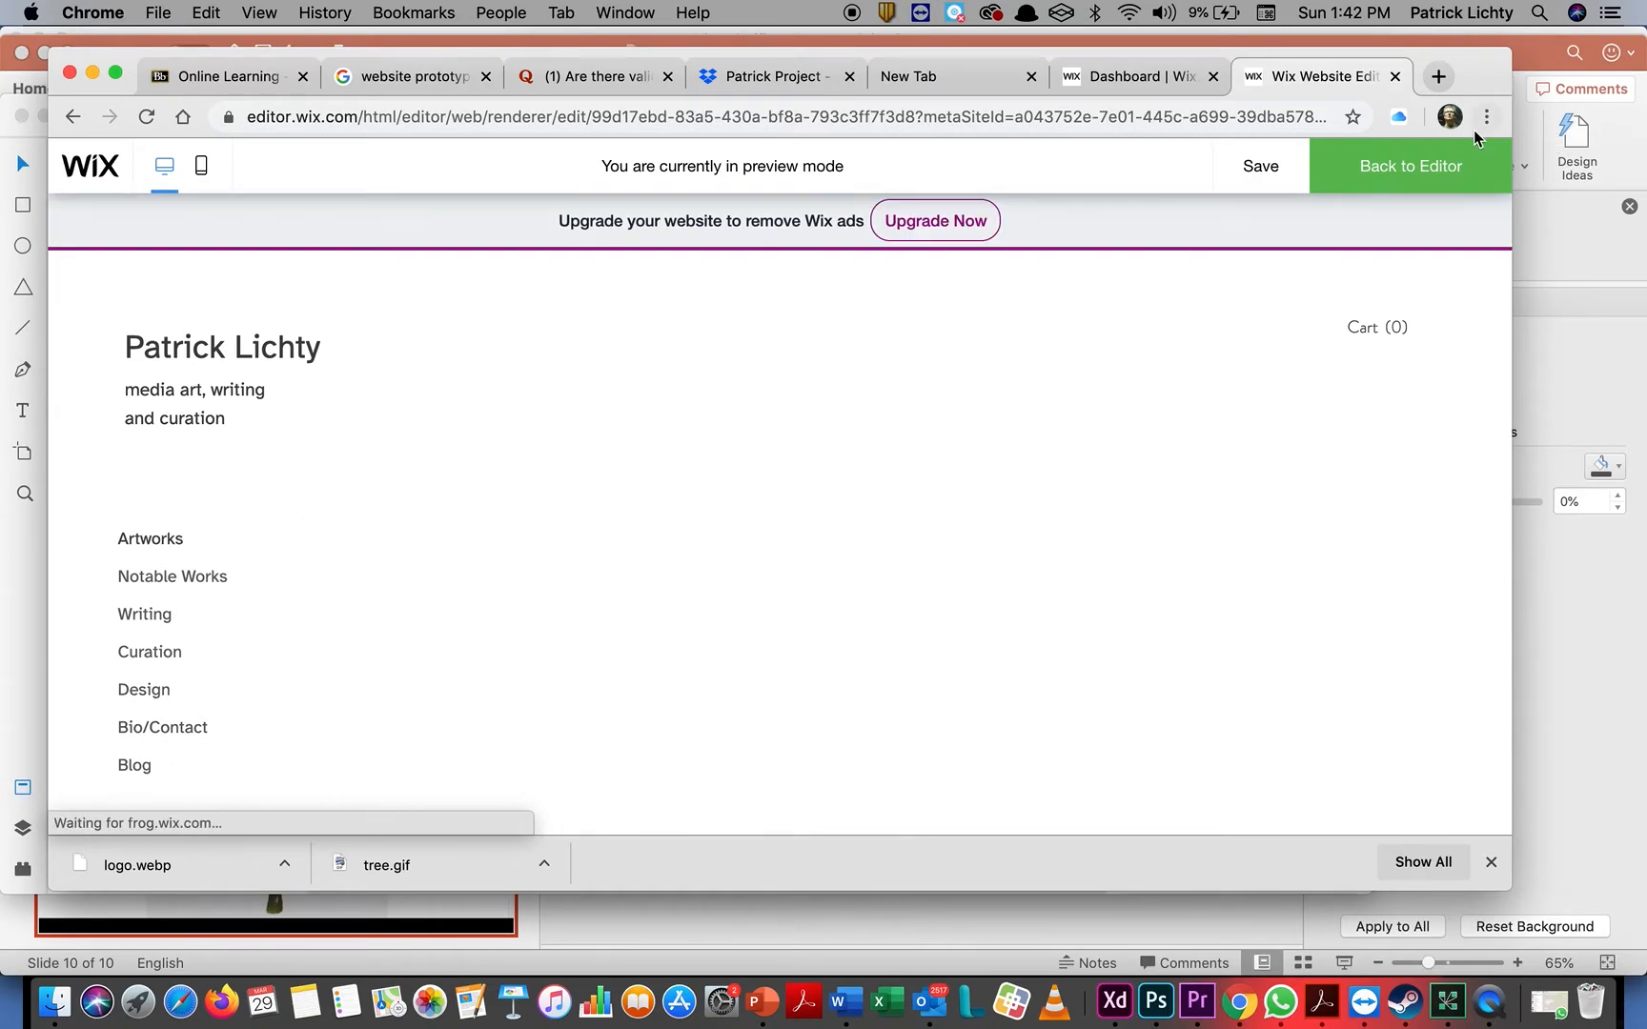
{"action": "left_click_drag", "start_coordinate": [100, 526], "coordinate": [249, 789]}
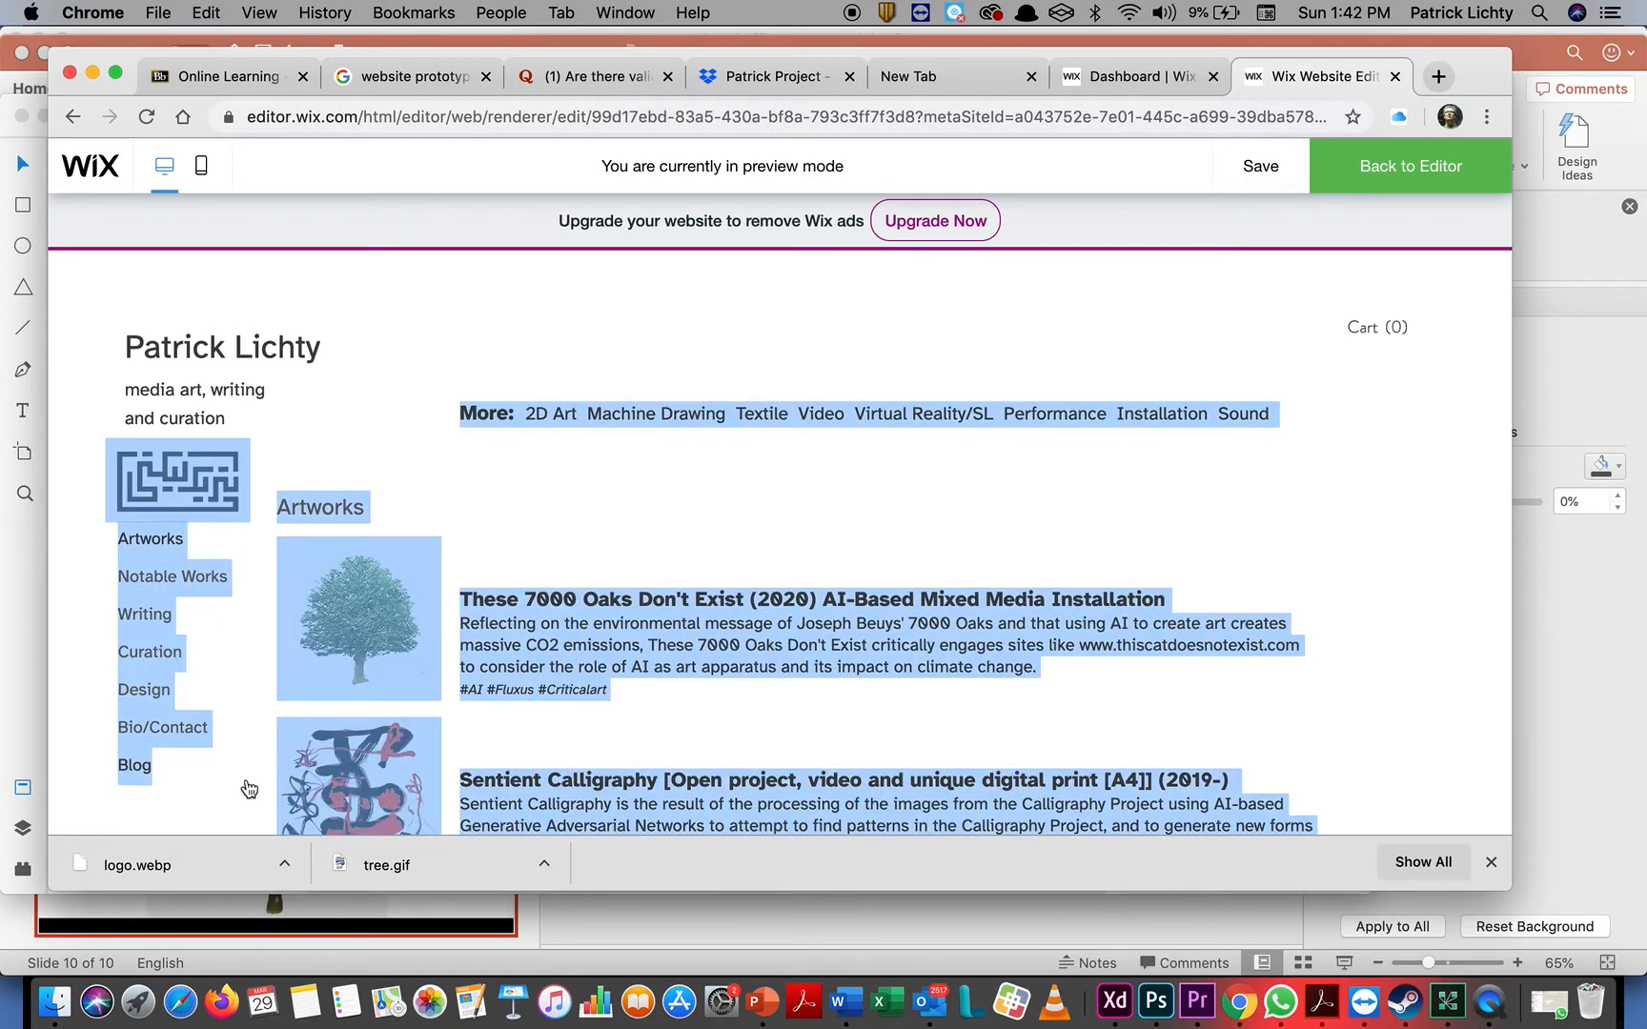
{"action": "left_click", "coordinate": [172, 777]}
{"action": "left_click_drag", "start_coordinate": [181, 779], "coordinate": [106, 584]}
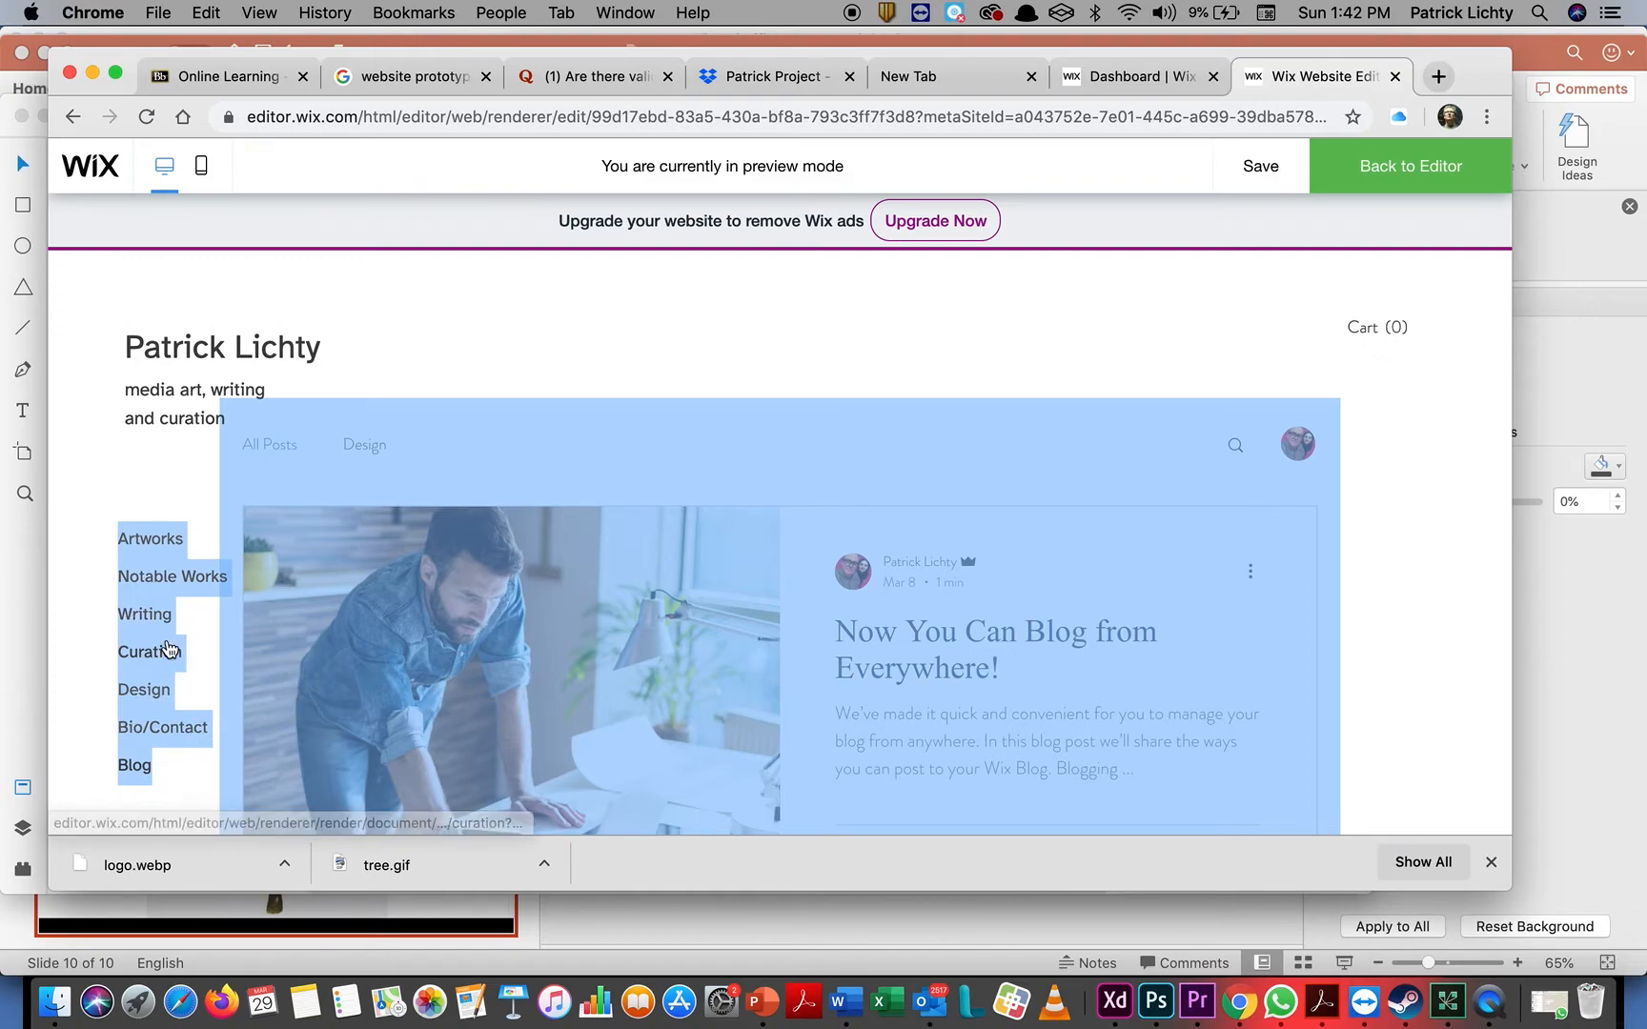
{"action": "left_click", "coordinate": [68, 531]}
{"action": "left_click_drag", "start_coordinate": [103, 539], "coordinate": [160, 758]}
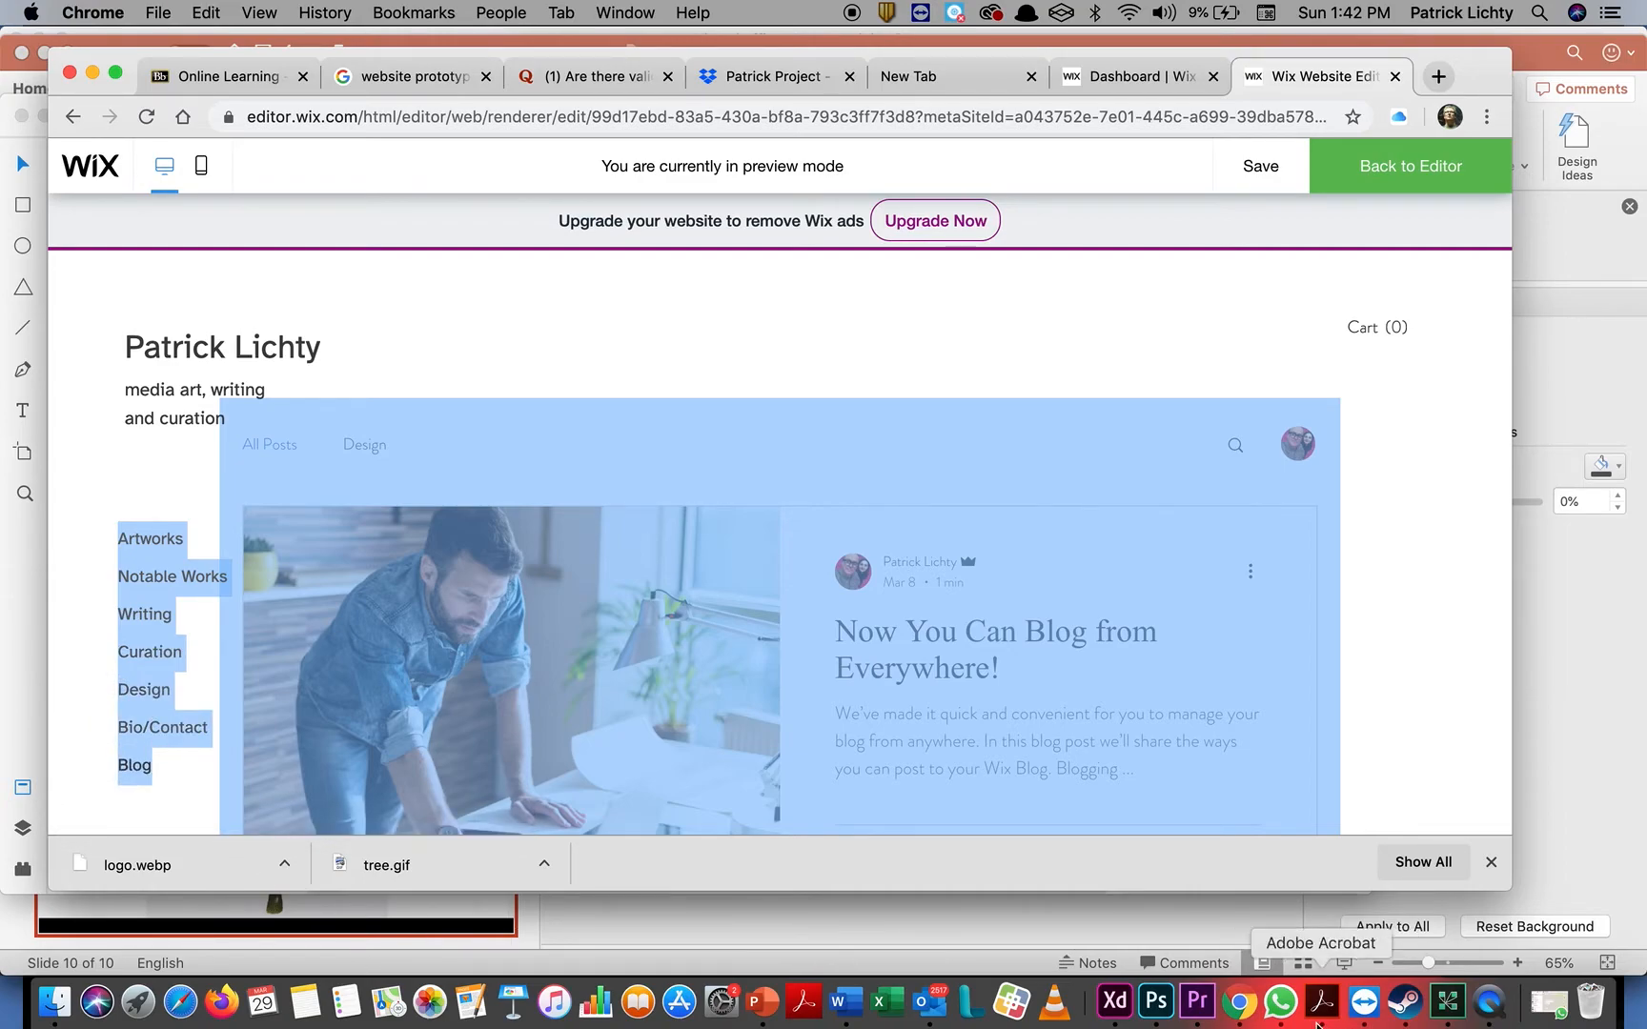
Switch back to Adobe XD and paste the copied navigation list onto the artboard
{"action": "left_click", "coordinate": [1121, 1002]}
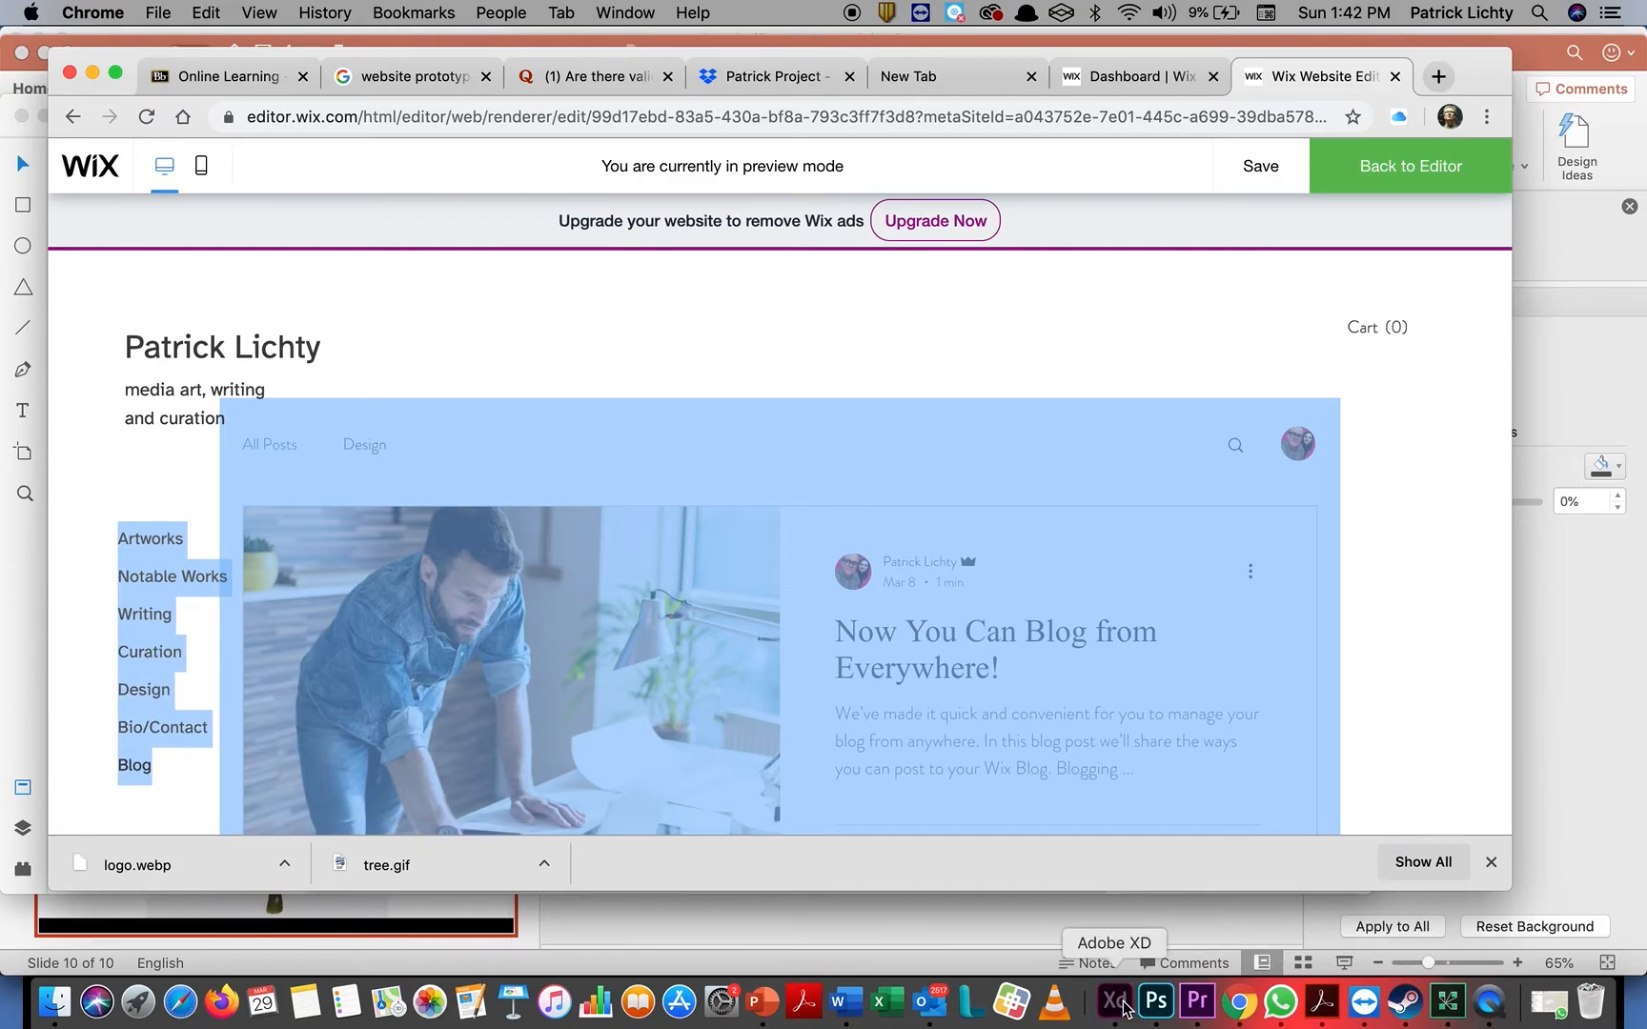
{"action": "left_click", "coordinate": [420, 515]}
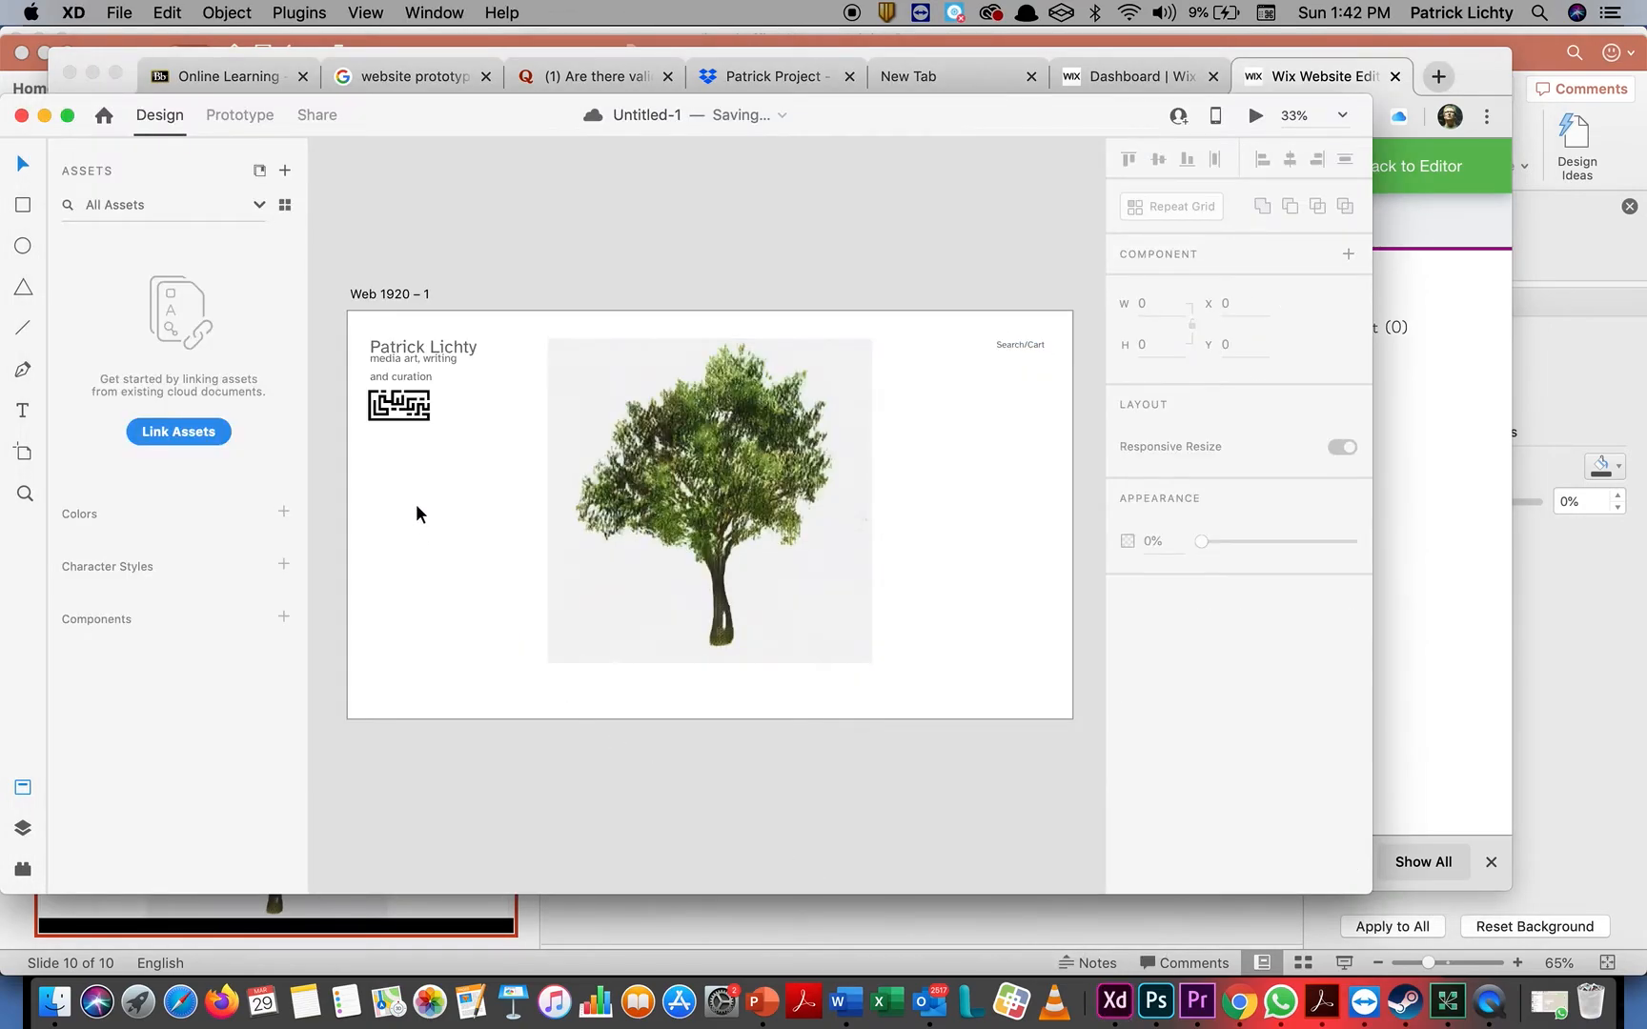
{"action": "key", "text": "super+v"}
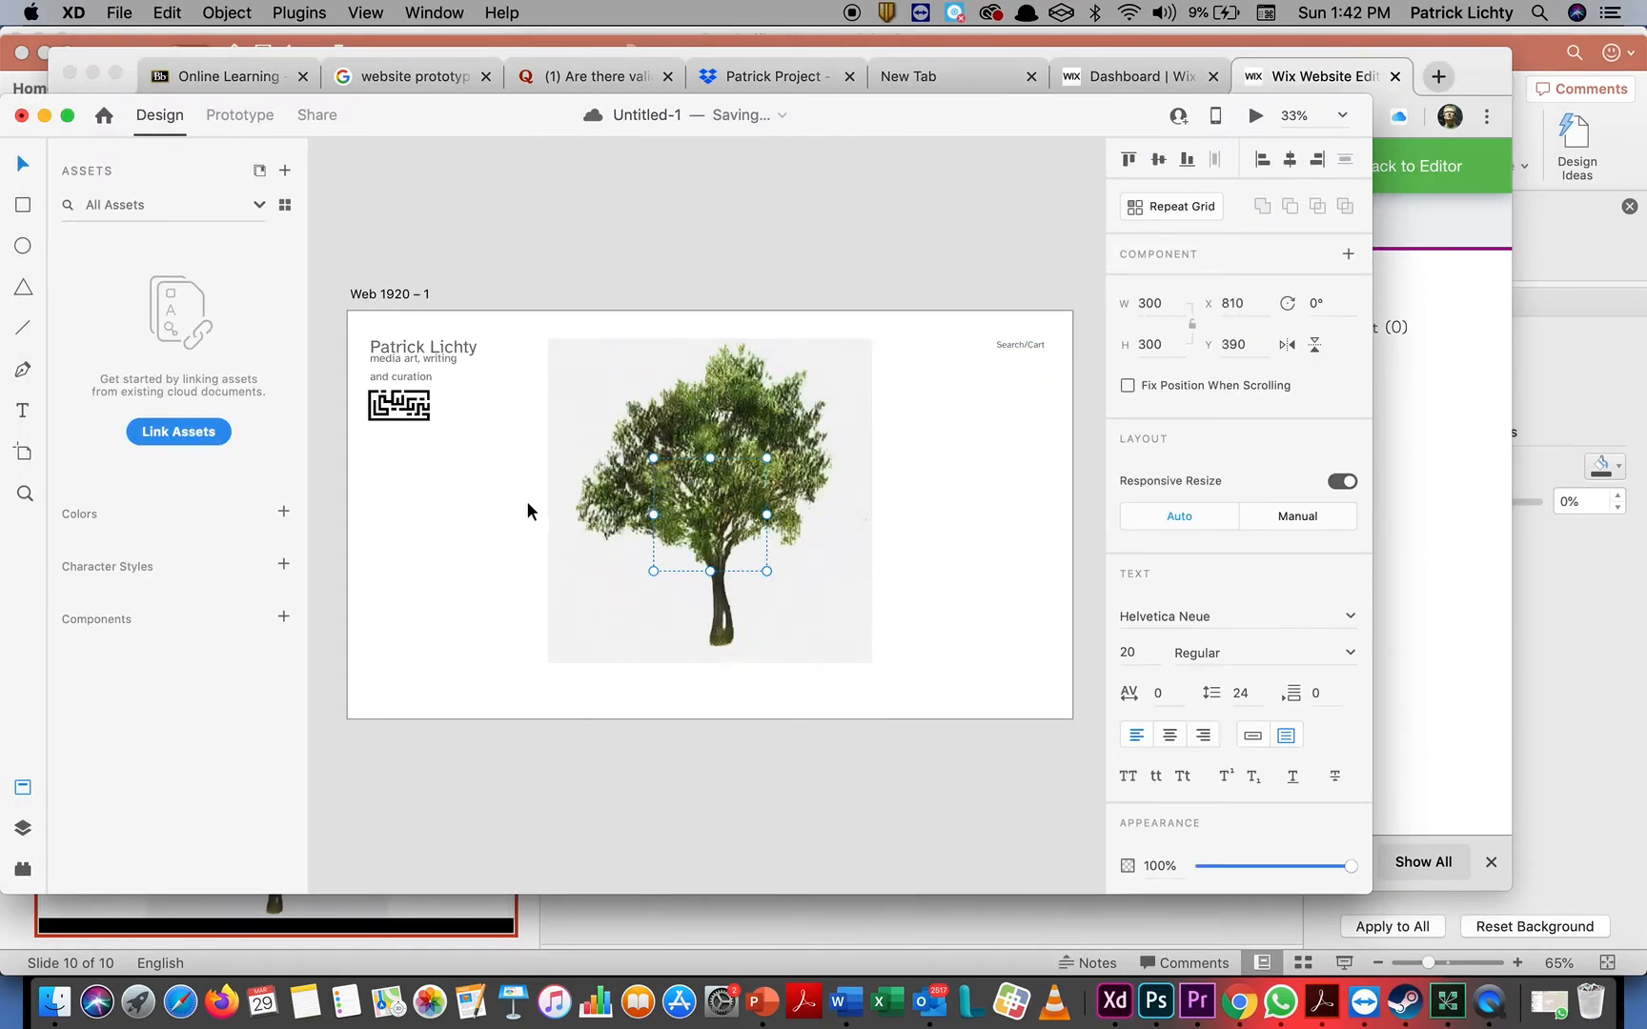
Move the pasted navigation list beneath the logo, to about X 59, Y 286
{"action": "left_click_drag", "start_coordinate": [696, 496], "coordinate": [592, 522]}
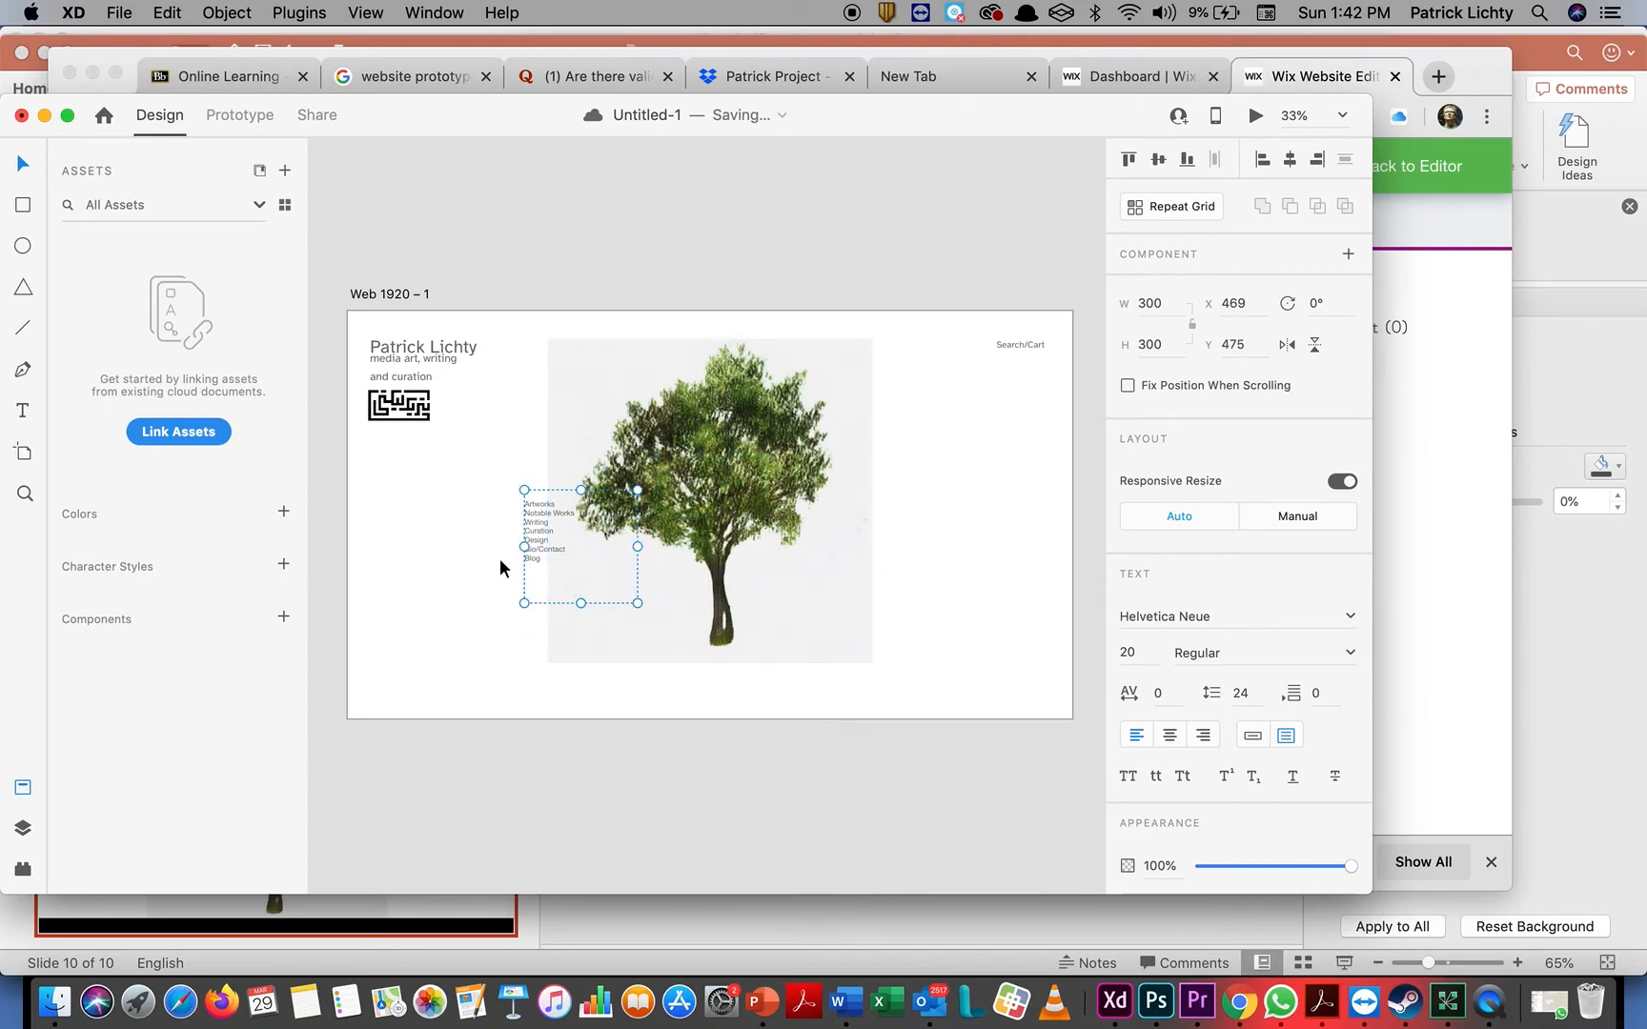
{"action": "left_click_drag", "start_coordinate": [539, 497], "coordinate": [382, 420]}
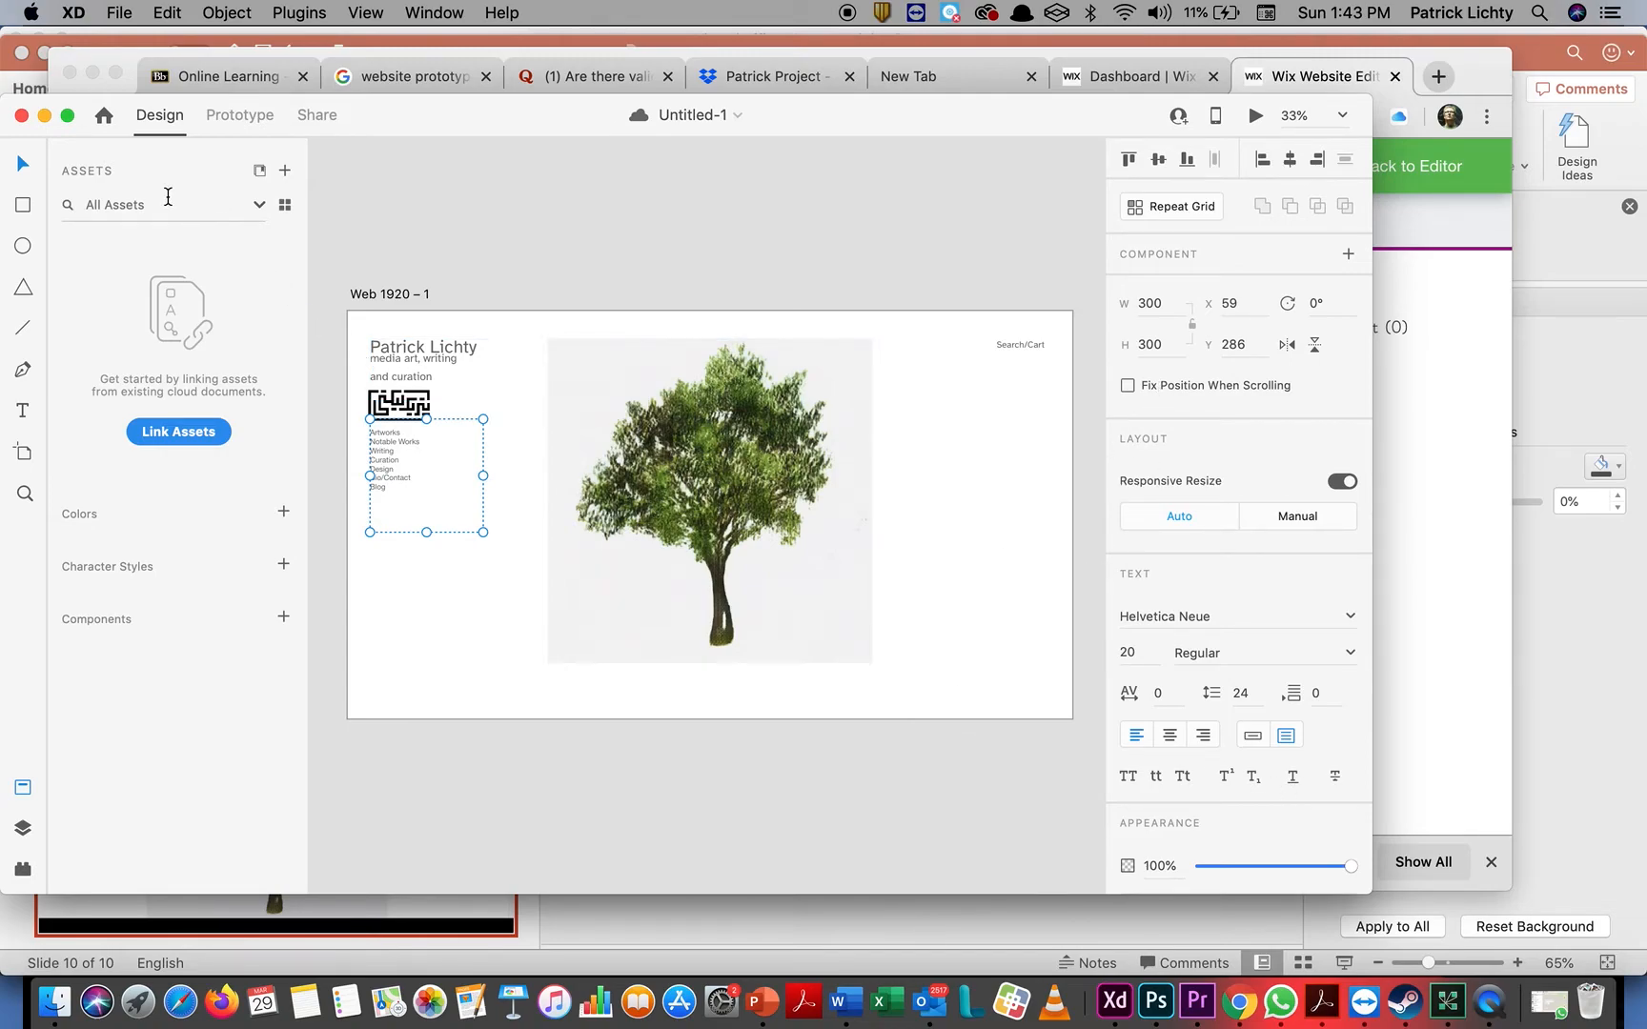
Draw a rectangle about 48 by 44 just below the tree image's lower-right corner and place a duplicate beside it at X 1469
{"action": "left_click", "coordinate": [26, 206]}
{"action": "left_click_drag", "start_coordinate": [879, 666], "coordinate": [896, 677]}
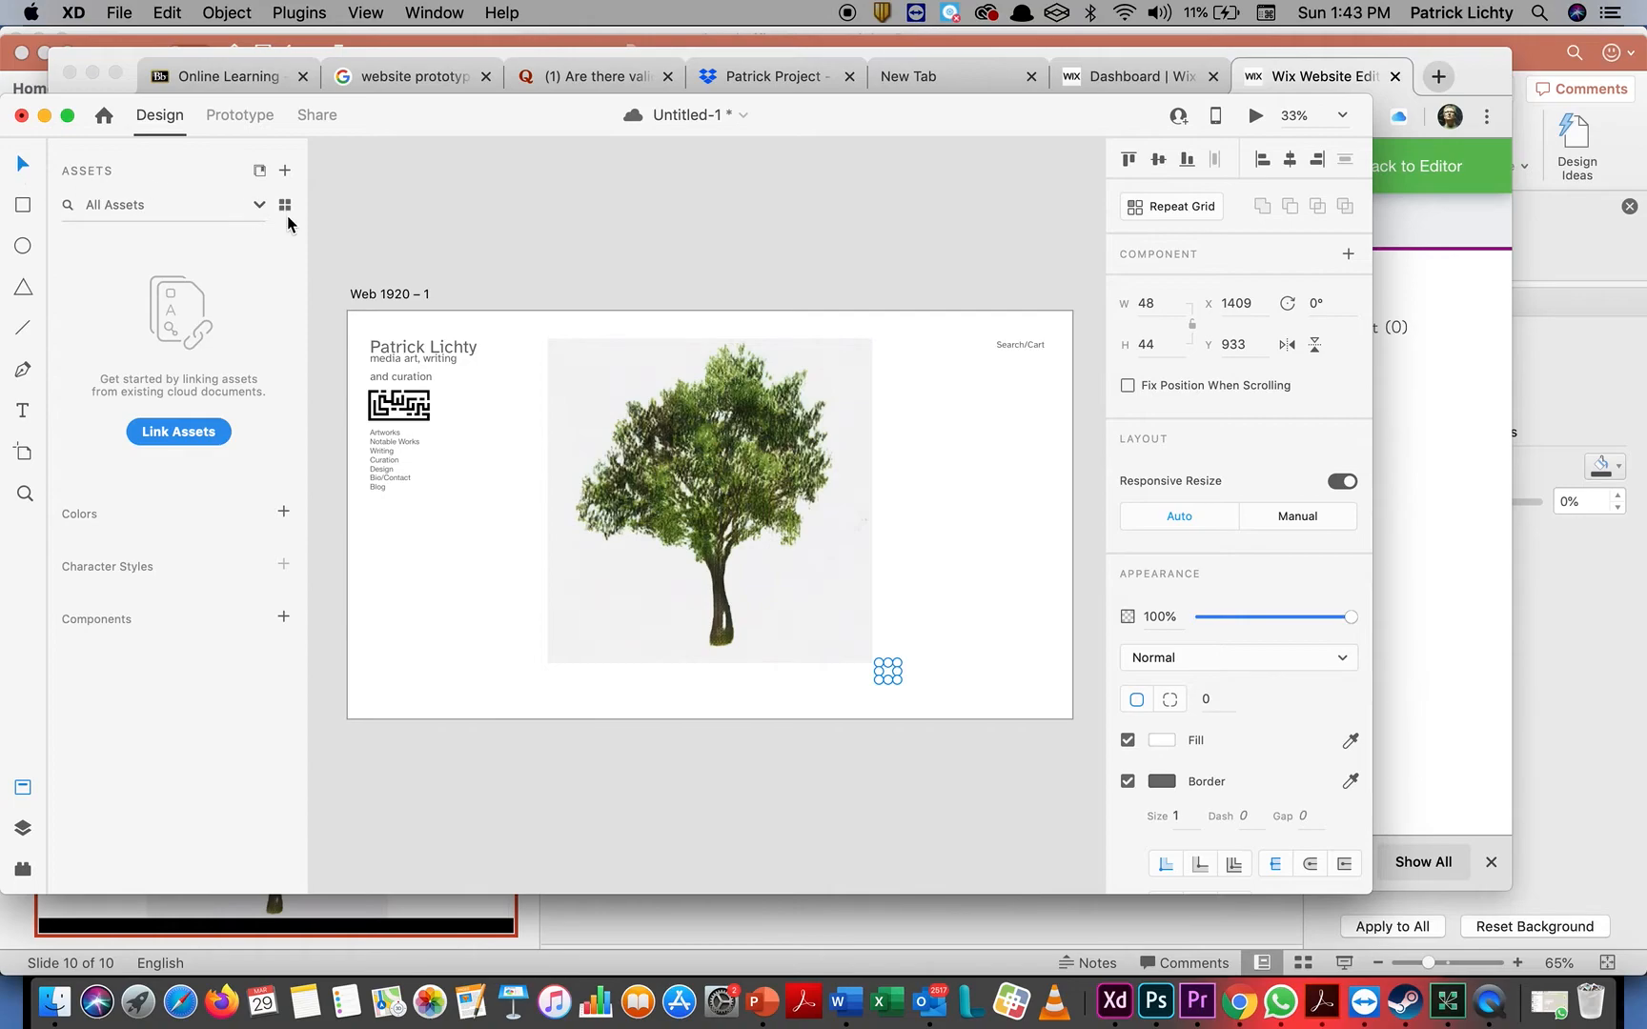
{"action": "key", "text": "Right"}
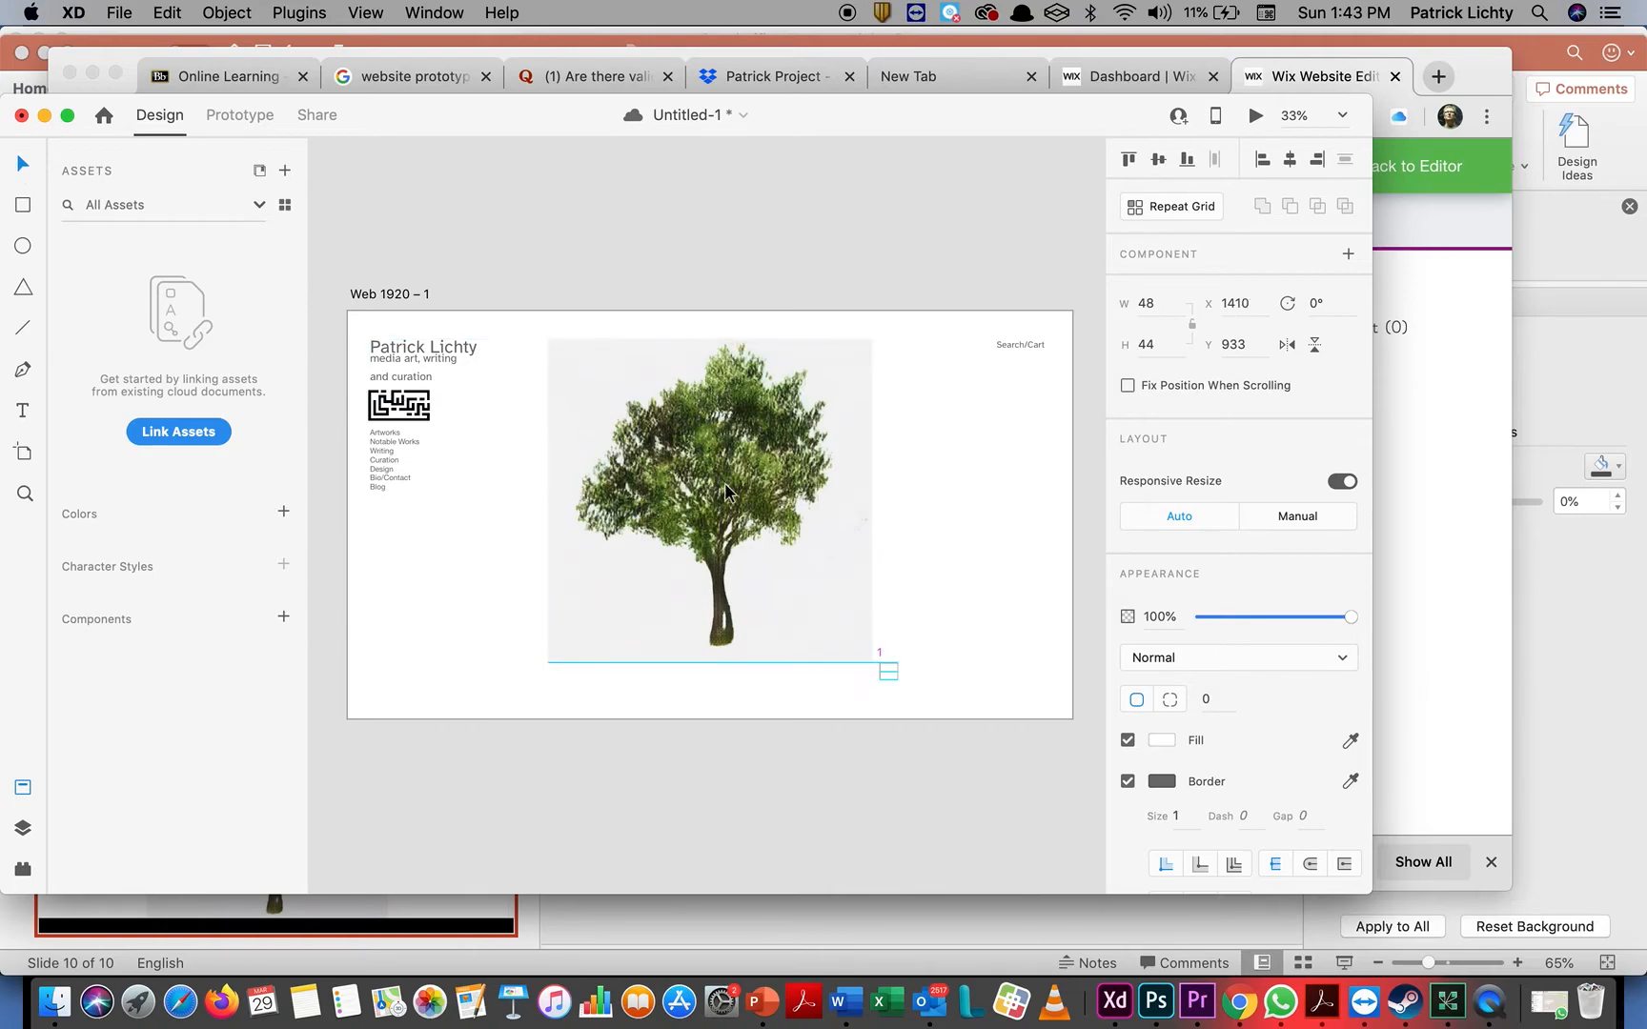
{"action": "key", "text": "Right"}
{"action": "key", "text": "Right"}
{"action": "key", "text": "Right"}
{"action": "key", "text": "Right"}
{"action": "key", "text": "Right"}
{"action": "key", "text": "Right"}
{"action": "key", "text": "Right"}
{"action": "key", "text": "Right"}
{"action": "key", "text": "Right"}
{"action": "key", "text": "Right"}
{"action": "key", "text": "Right"}
{"action": "key", "text": "Right"}
{"action": "key", "text": "Right"}
{"action": "key", "text": "Right"}
{"action": "key", "text": "Right"}
{"action": "key", "text": "Right"}
{"action": "key", "text": "Right"}
{"action": "key", "text": "Right"}
{"action": "key", "text": "Right"}
{"action": "key", "text": "Right"}
{"action": "key", "text": "Right"}
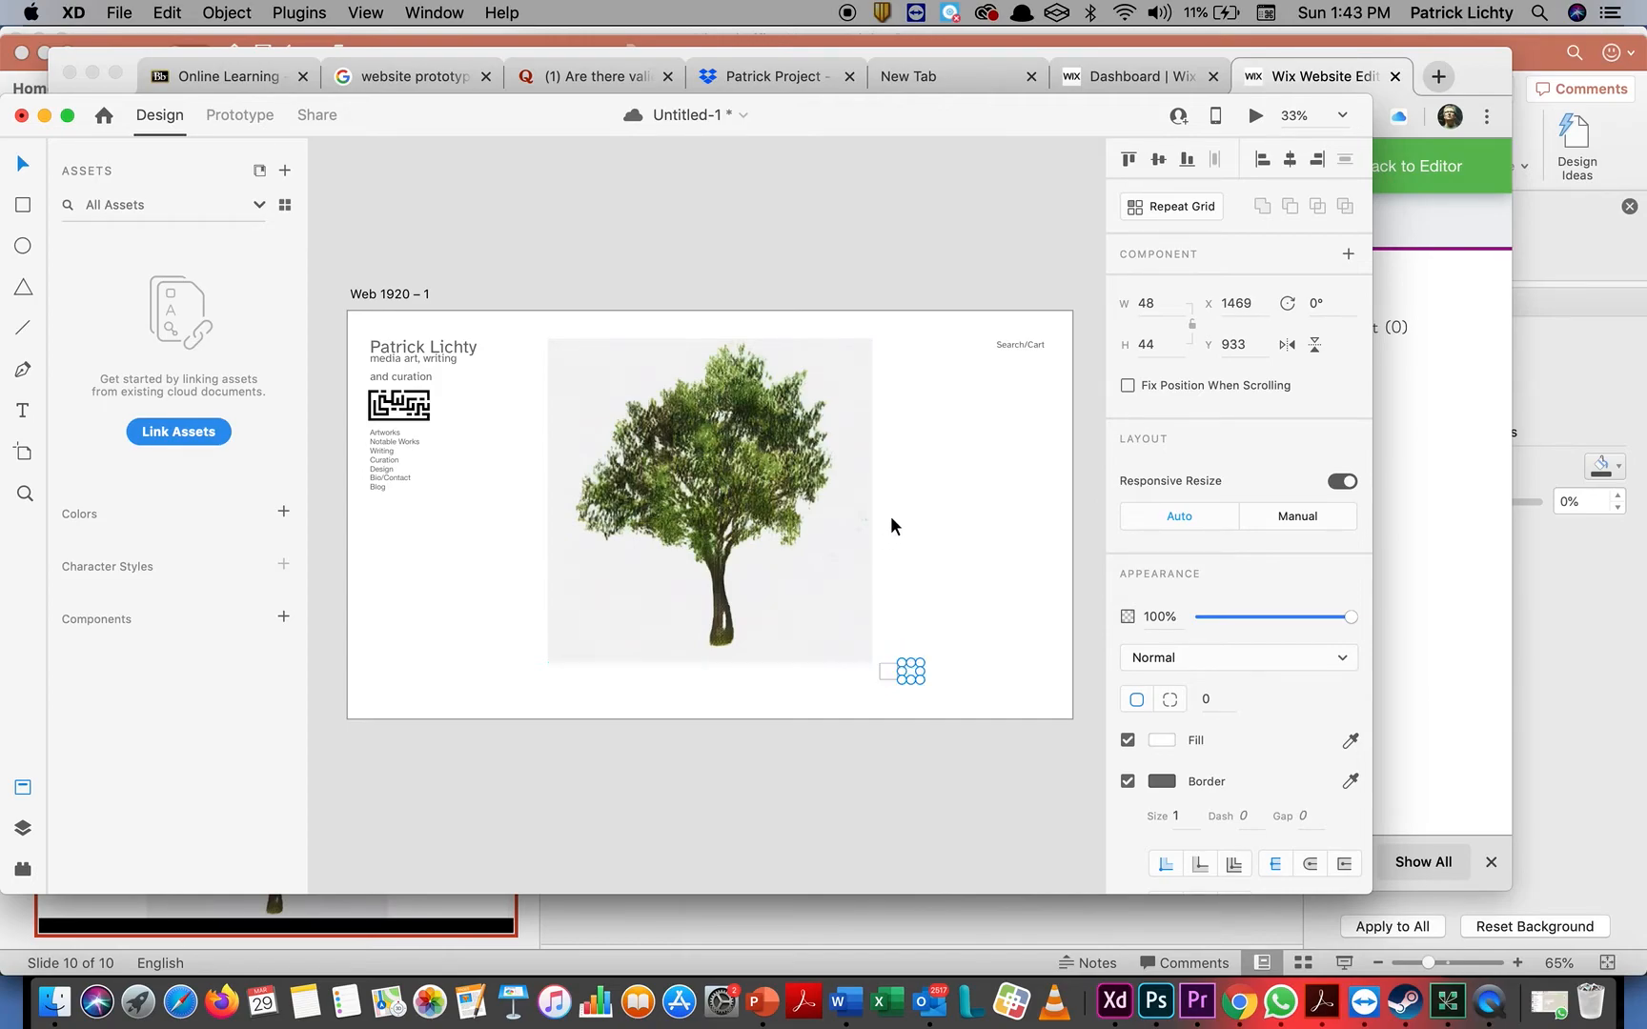
Duplicate the pair of small rectangles and shift the copies right to X 1529, making an evenly spaced row of four
{"action": "left_click_drag", "start_coordinate": [953, 649], "coordinate": [870, 705]}
{"action": "left_click", "coordinate": [956, 683]}
{"action": "left_click_drag", "start_coordinate": [944, 649], "coordinate": [874, 700]}
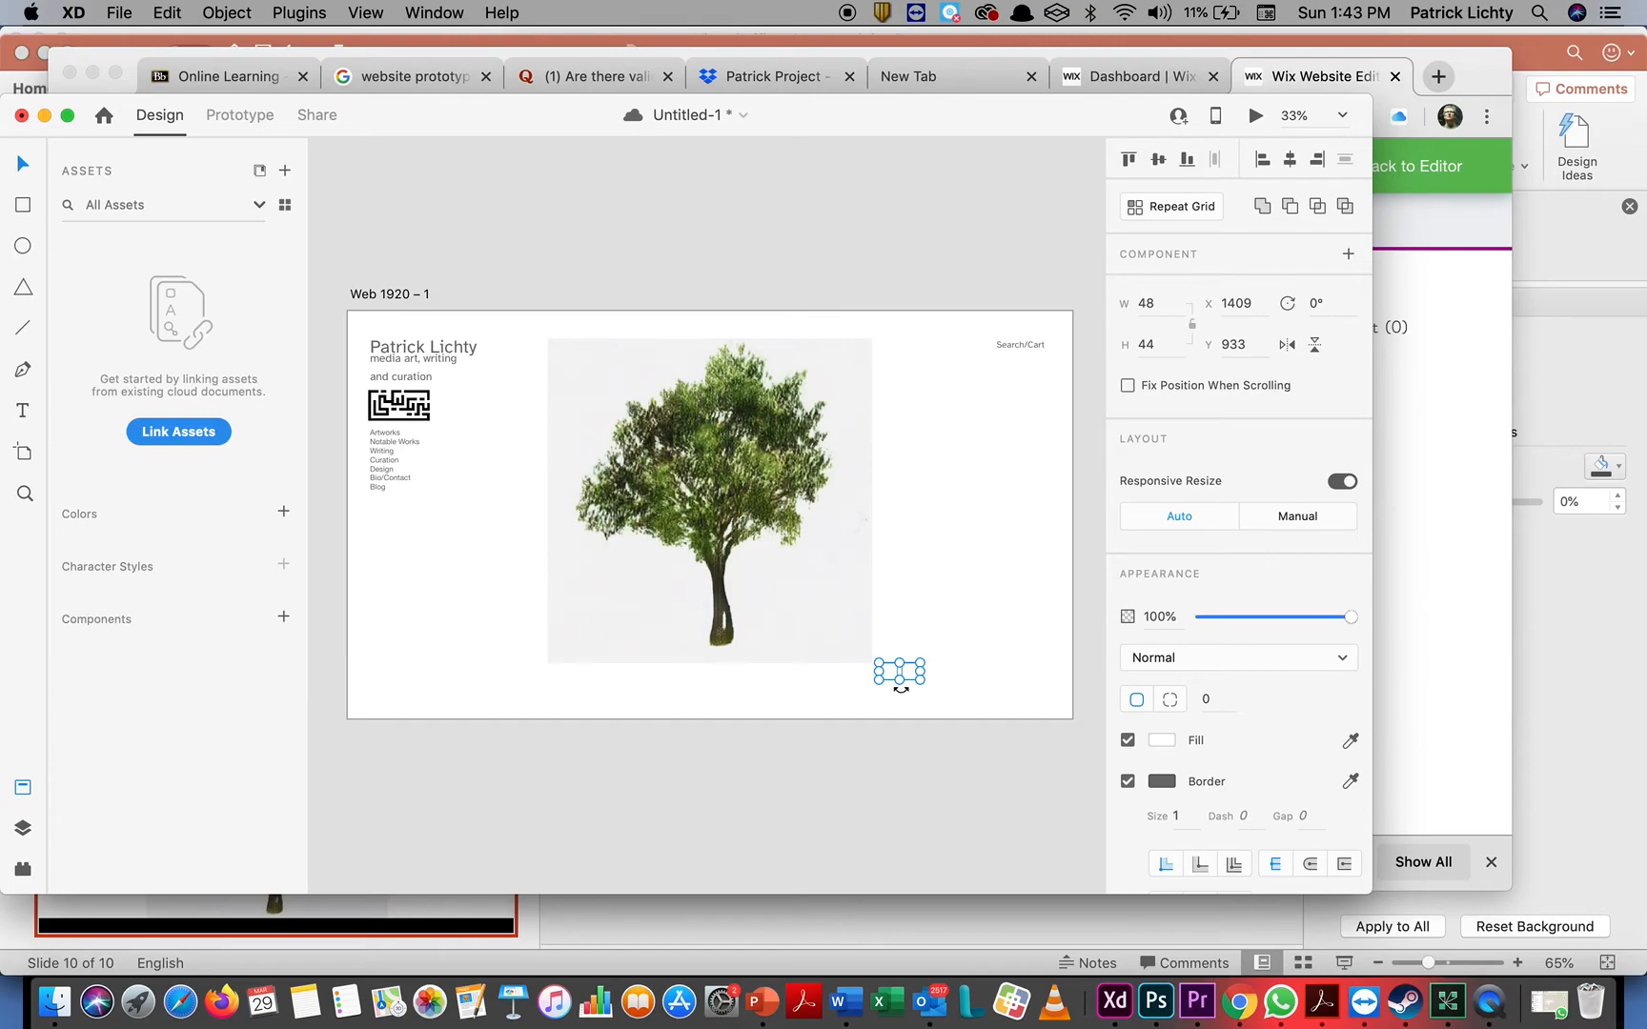
{"action": "key", "text": "shift+Right"}
{"action": "key", "text": "shift+Right"}
{"action": "key", "text": "shift+Right"}
{"action": "key", "text": "shift+Right"}
{"action": "key", "text": "shift+Right"}
{"action": "key", "text": "shift+Right"}
{"action": "key", "text": "shift+Right"}
{"action": "key", "text": "shift+Right"}
{"action": "key", "text": "shift+Right"}
{"action": "key", "text": "shift+Right"}
{"action": "key", "text": "shift+Right"}
{"action": "key", "text": "shift+Right"}
{"action": "key", "text": "shift+Right"}
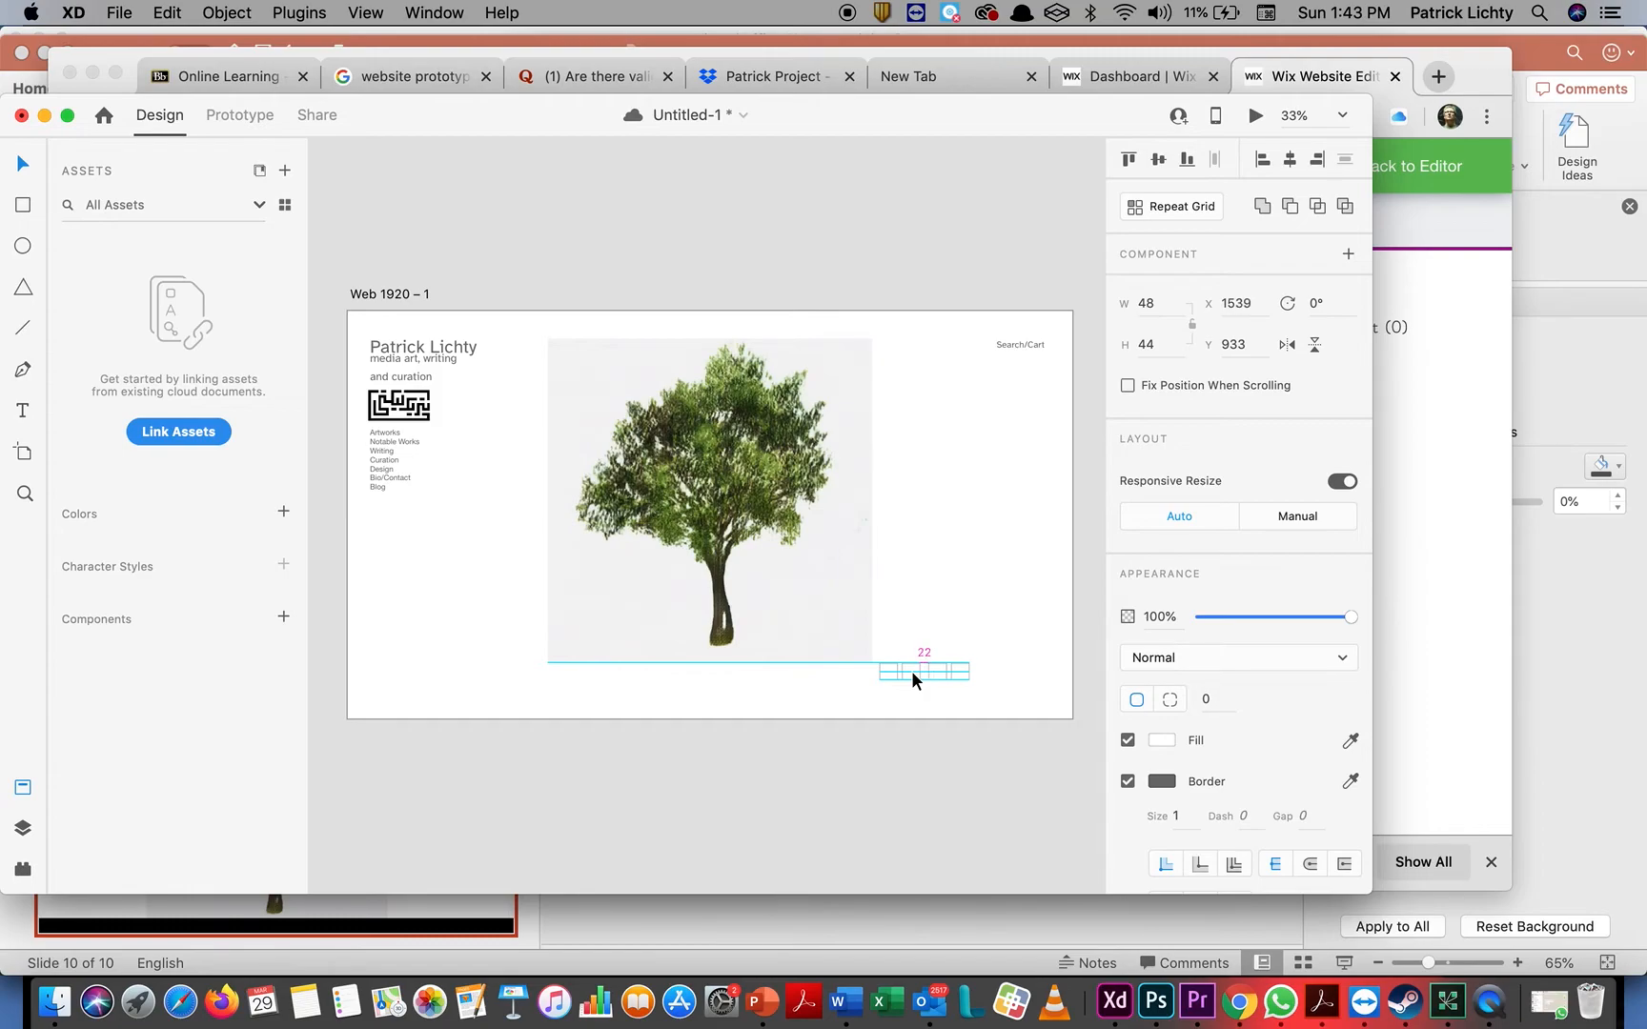
{"action": "key", "text": "shift+Left"}
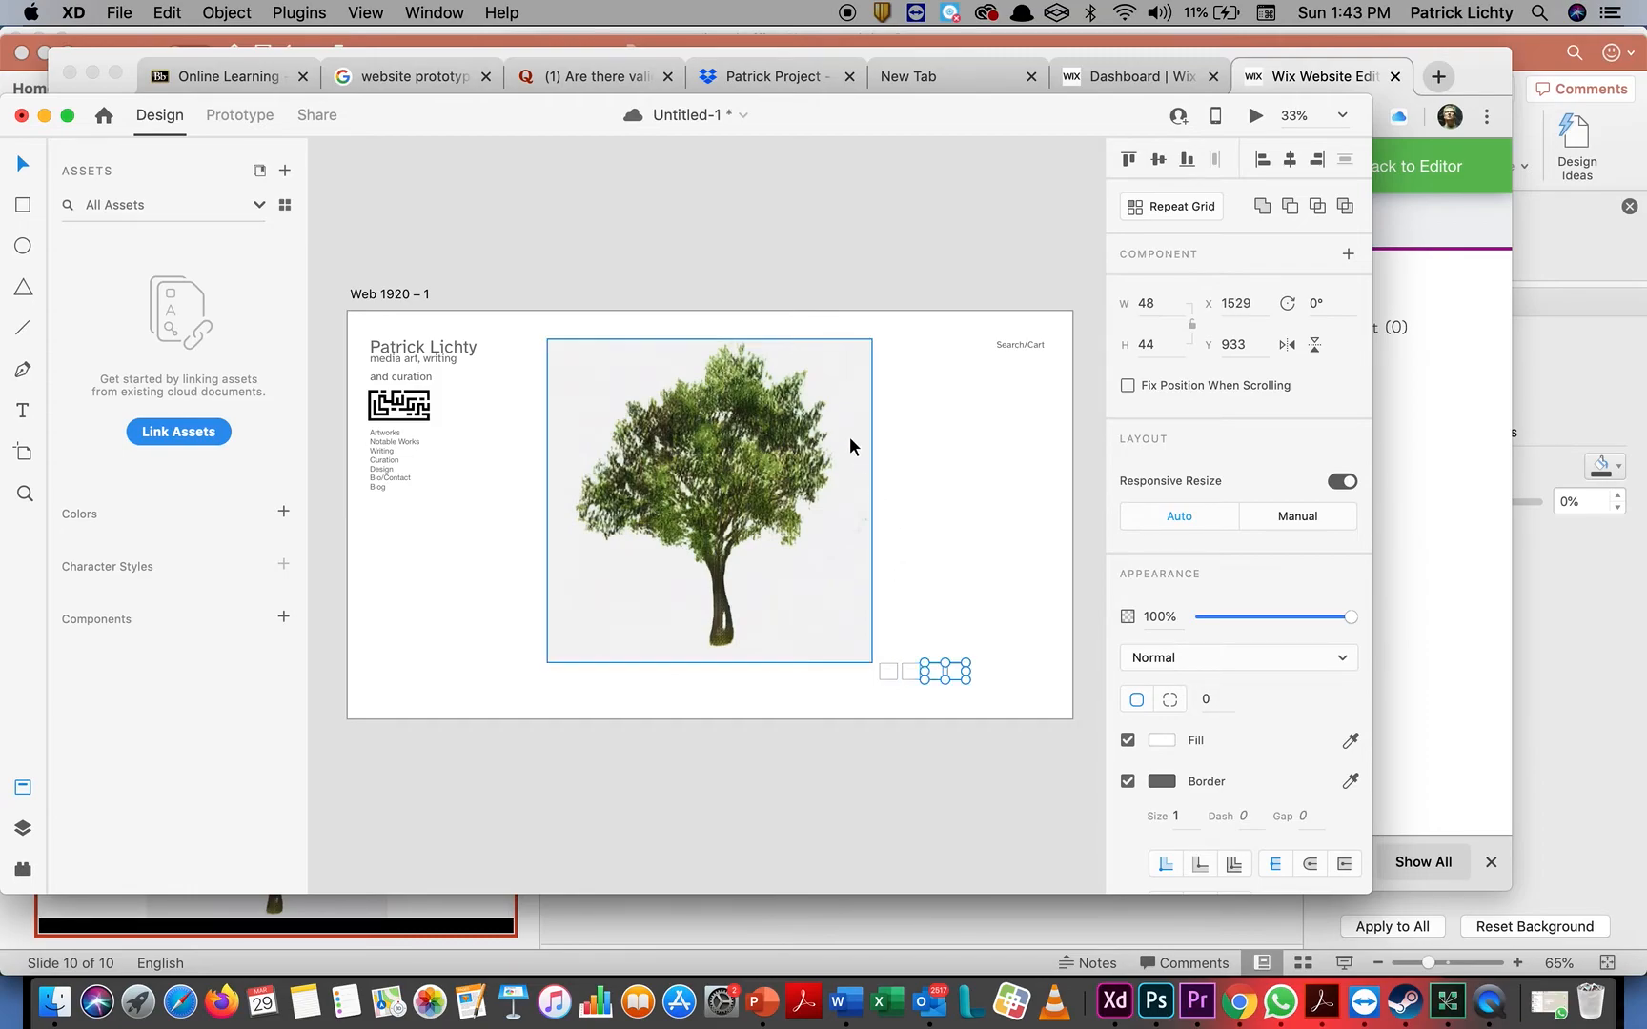
{"action": "left_click", "coordinate": [783, 189]}
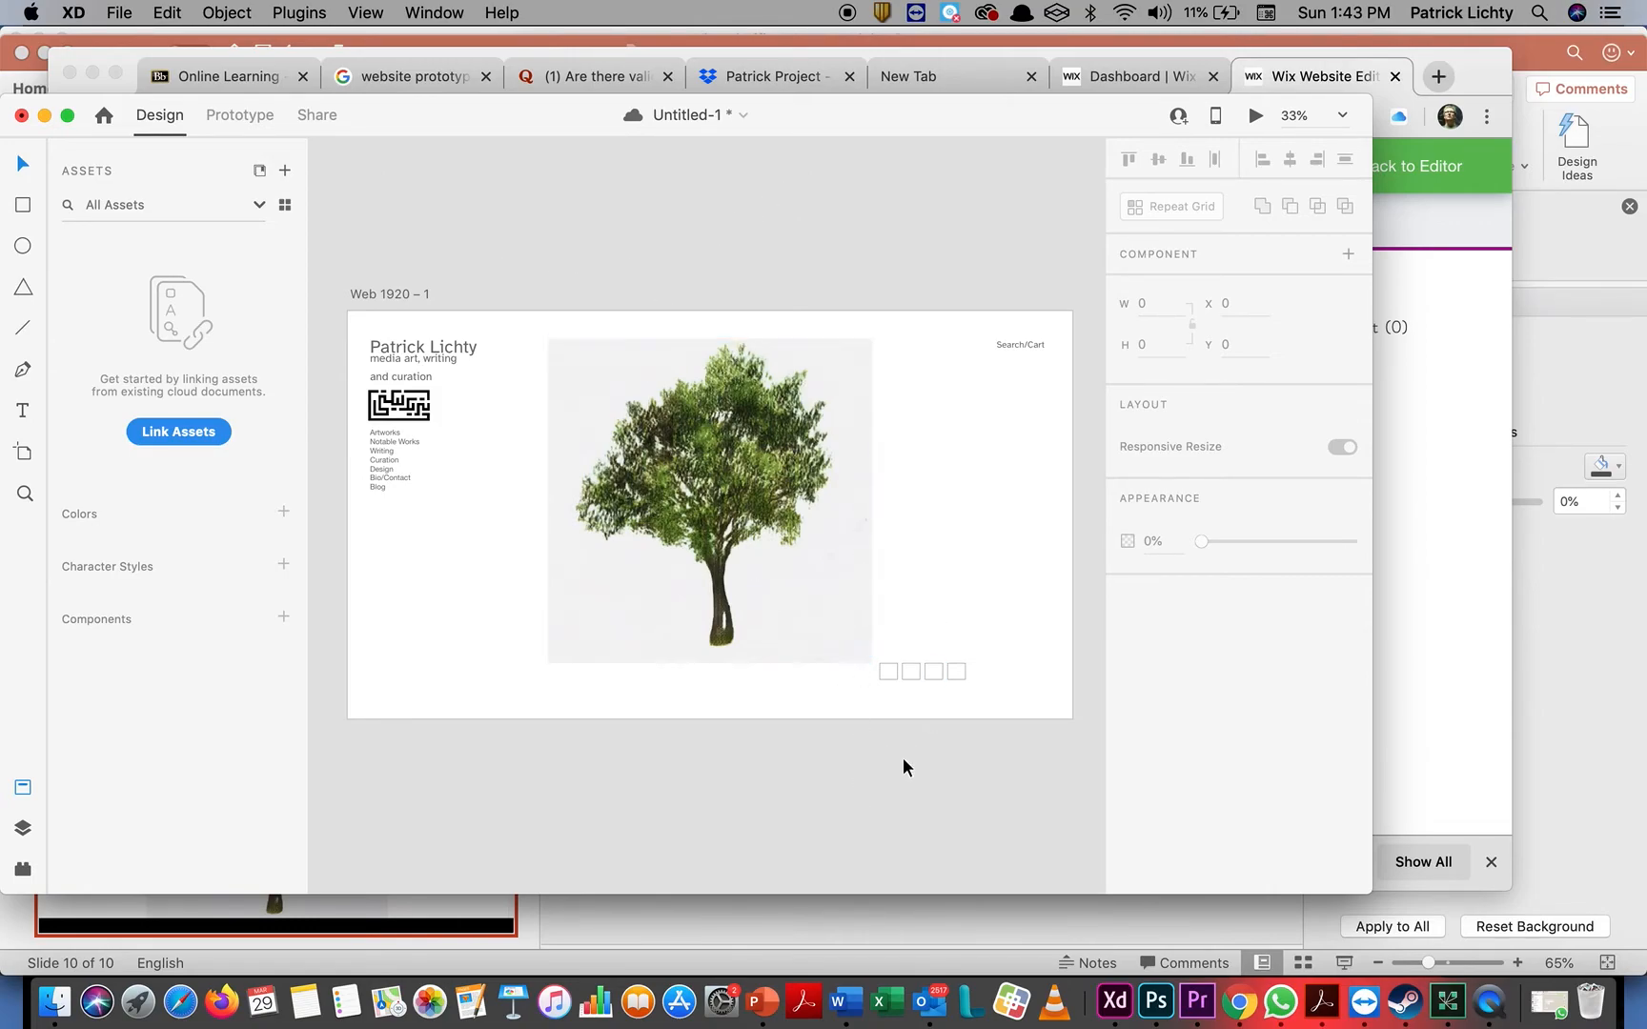
Save the document to Cloud Documents under the name "prototype"
{"action": "left_click", "coordinate": [120, 14]}
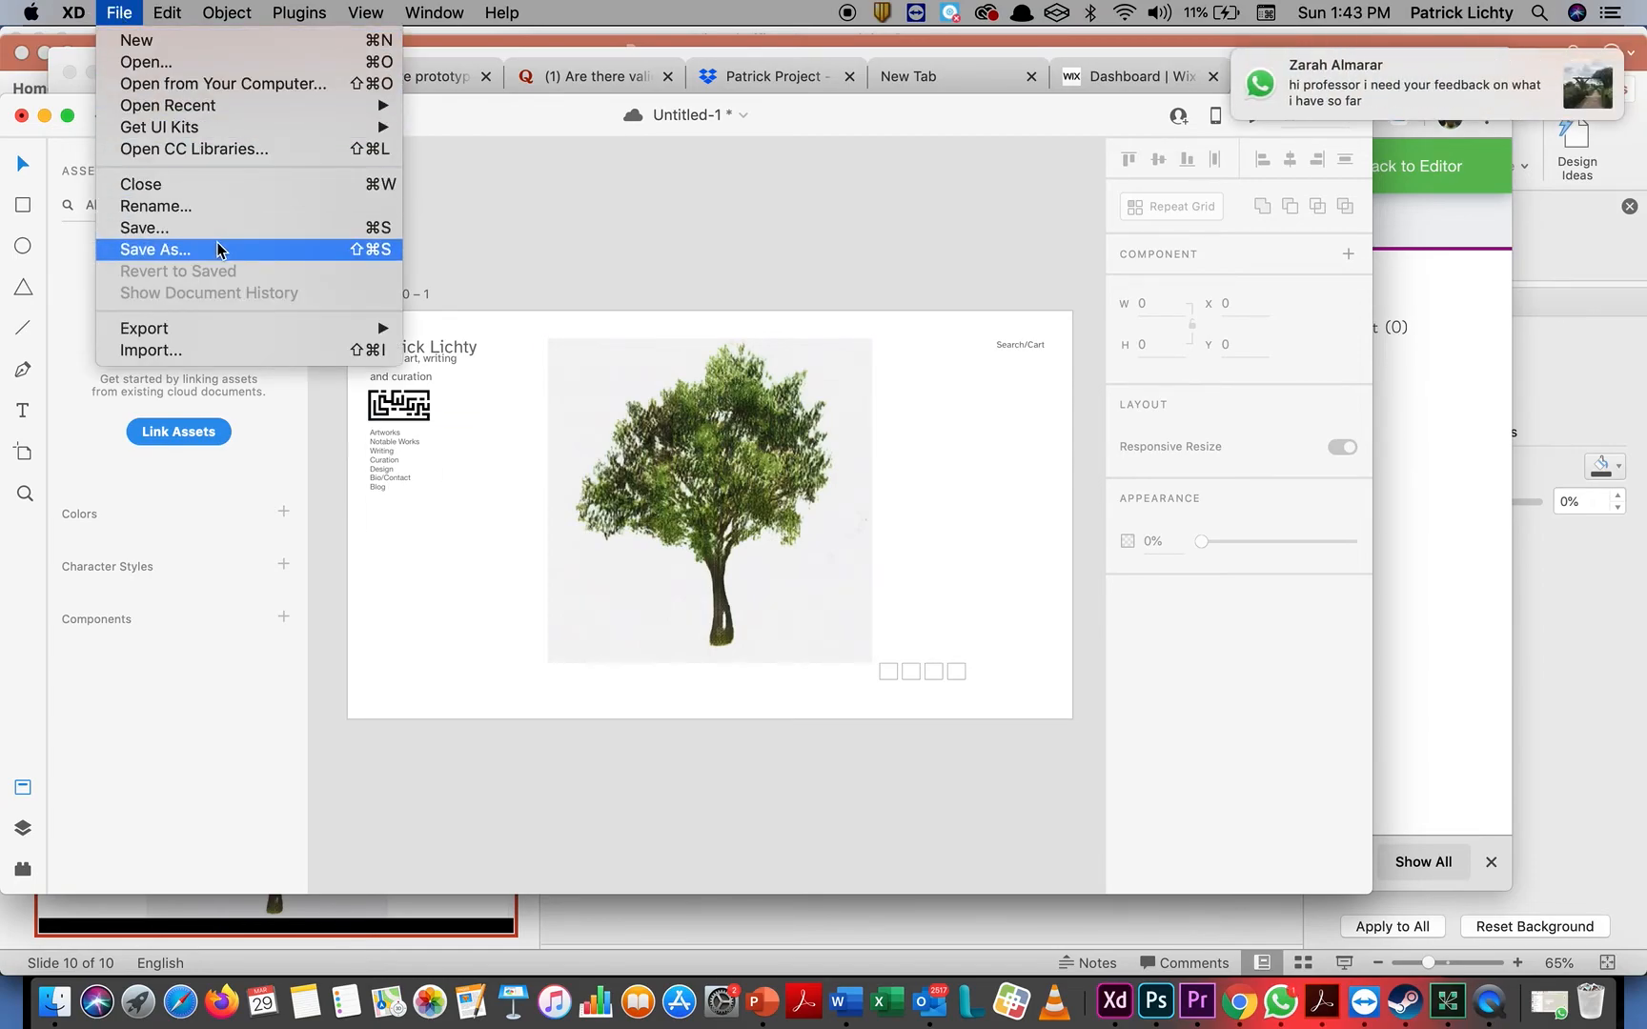
{"action": "left_click", "coordinate": [329, 250]}
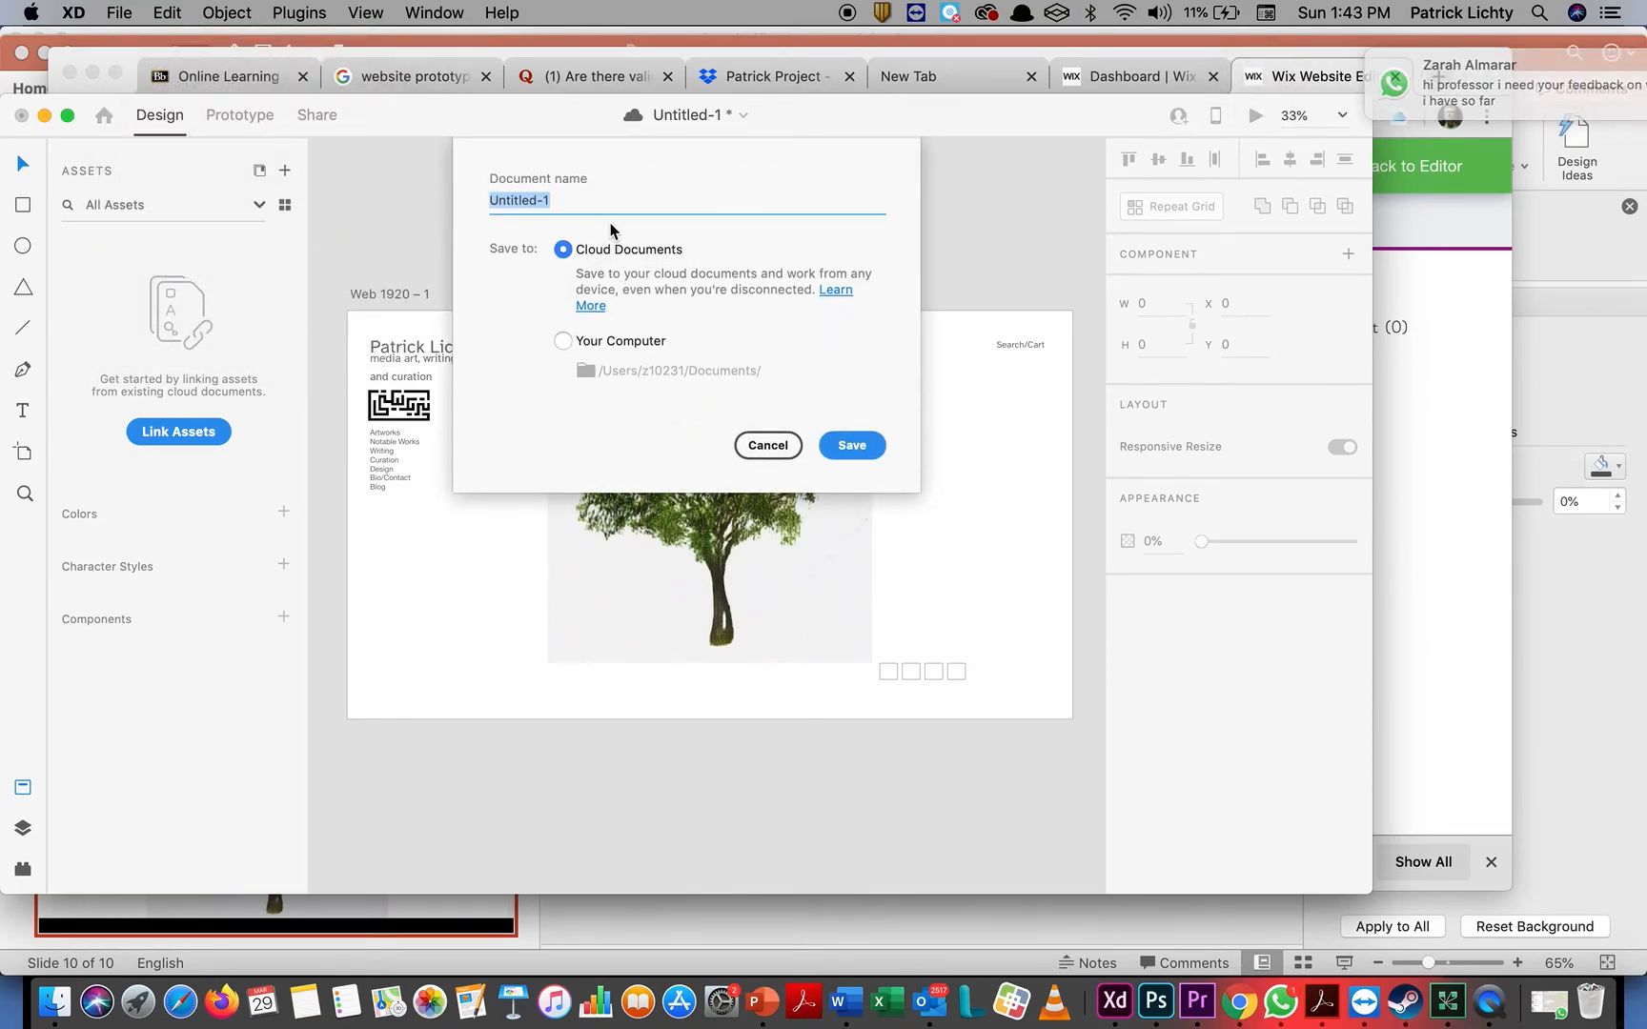
{"action": "type", "text": "protot"}
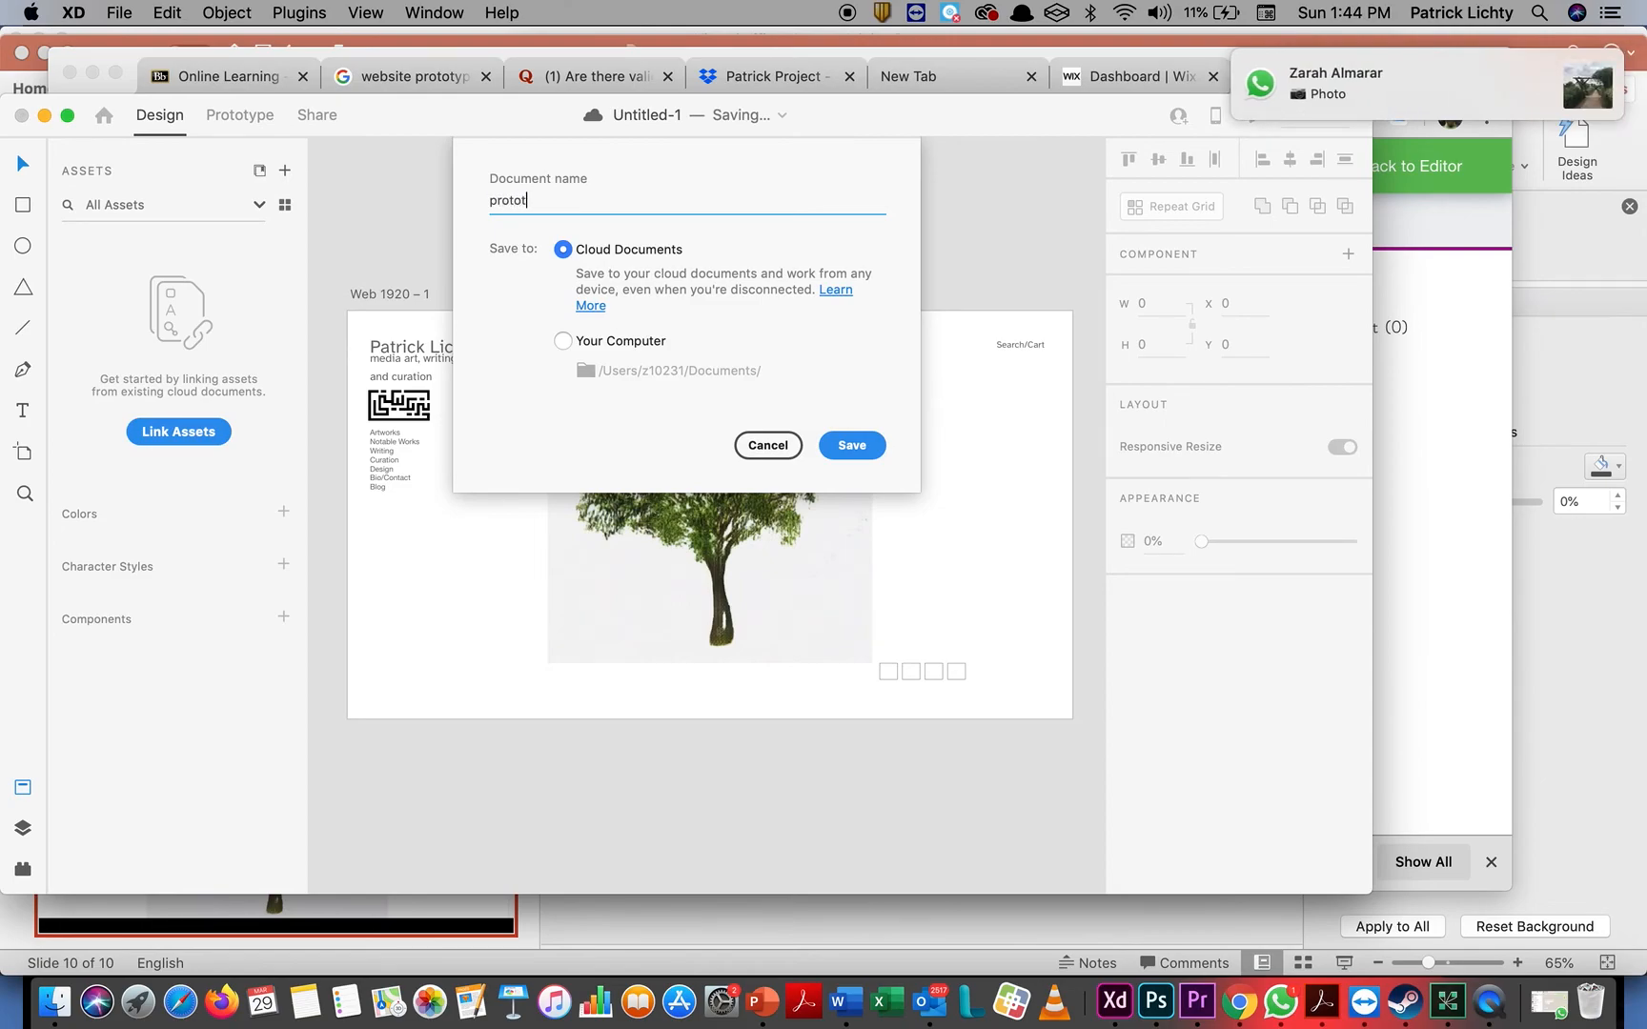
{"action": "type", "text": "ype"}
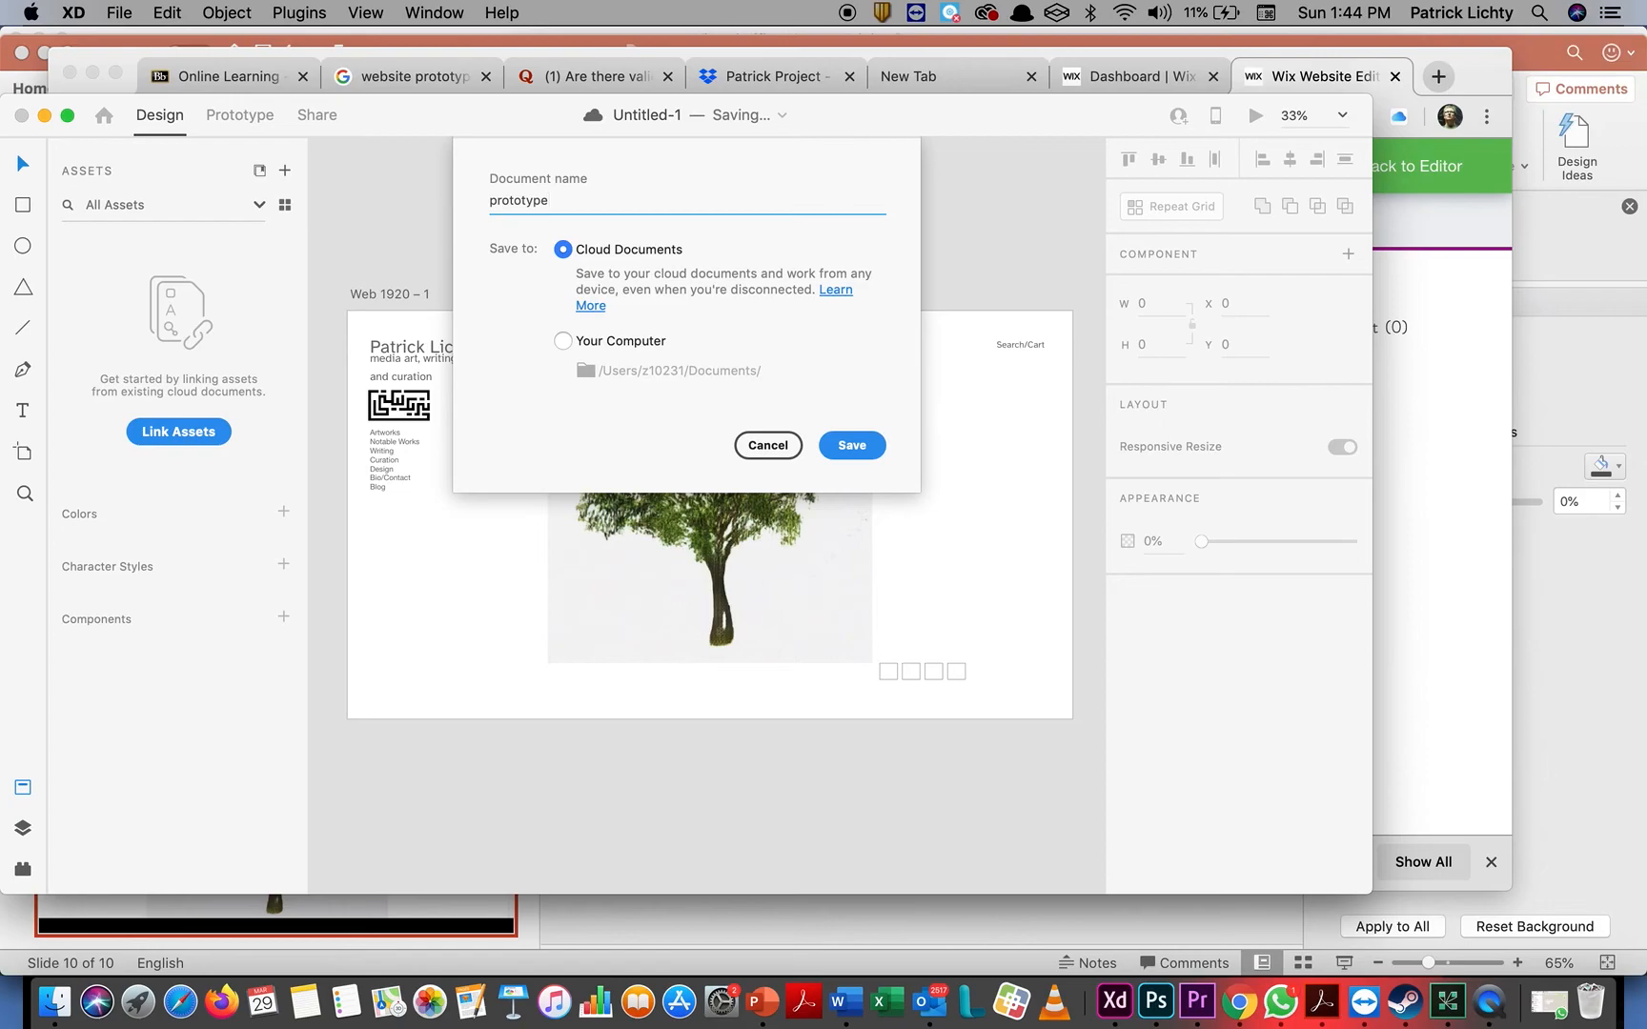
{"action": "key", "text": "Return"}
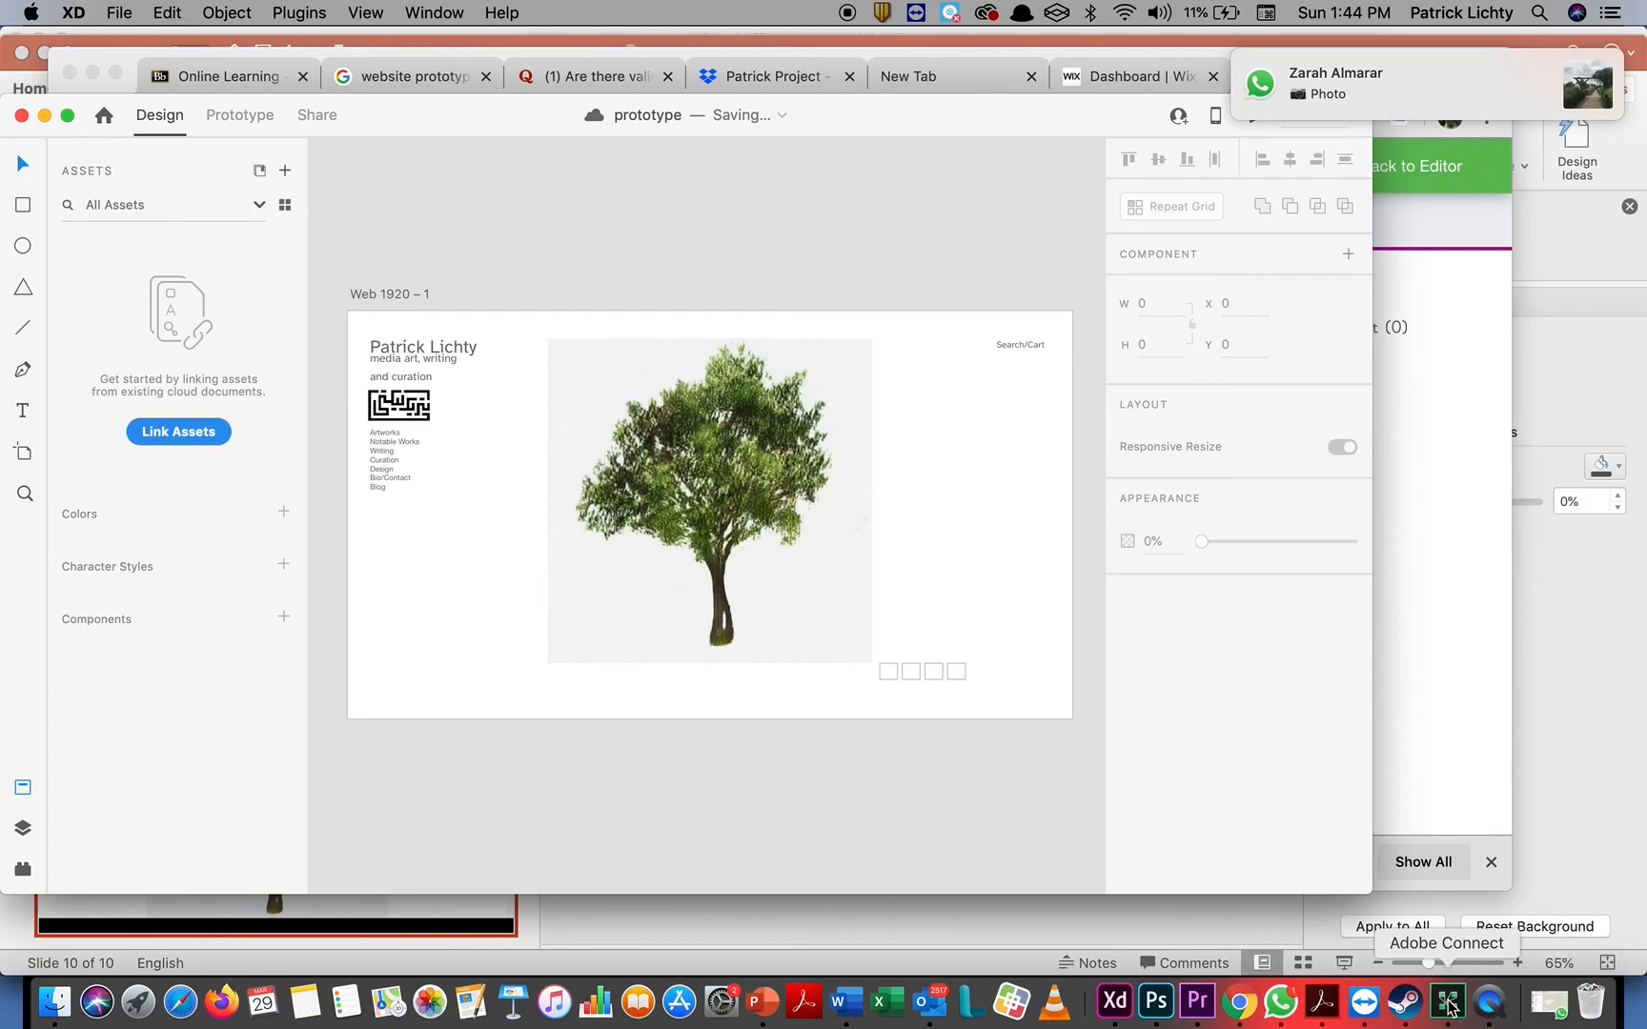
{"action": "left_click", "coordinate": [1490, 1002]}
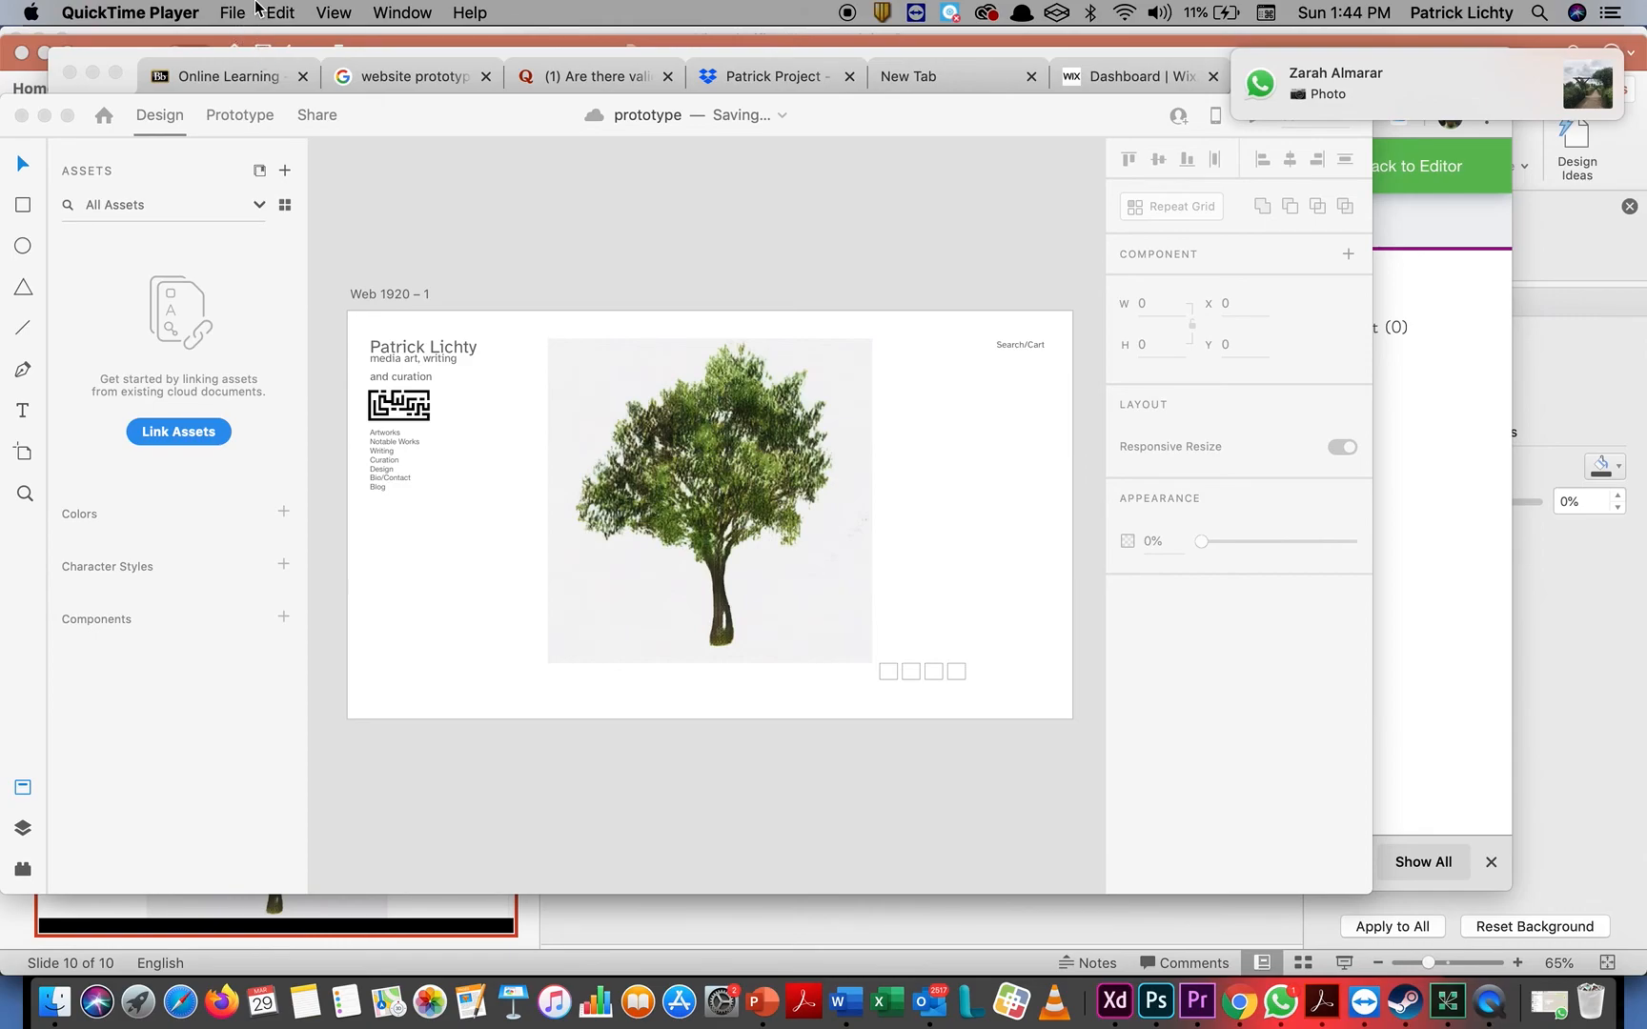
{"action": "left_click", "coordinate": [174, 7]}
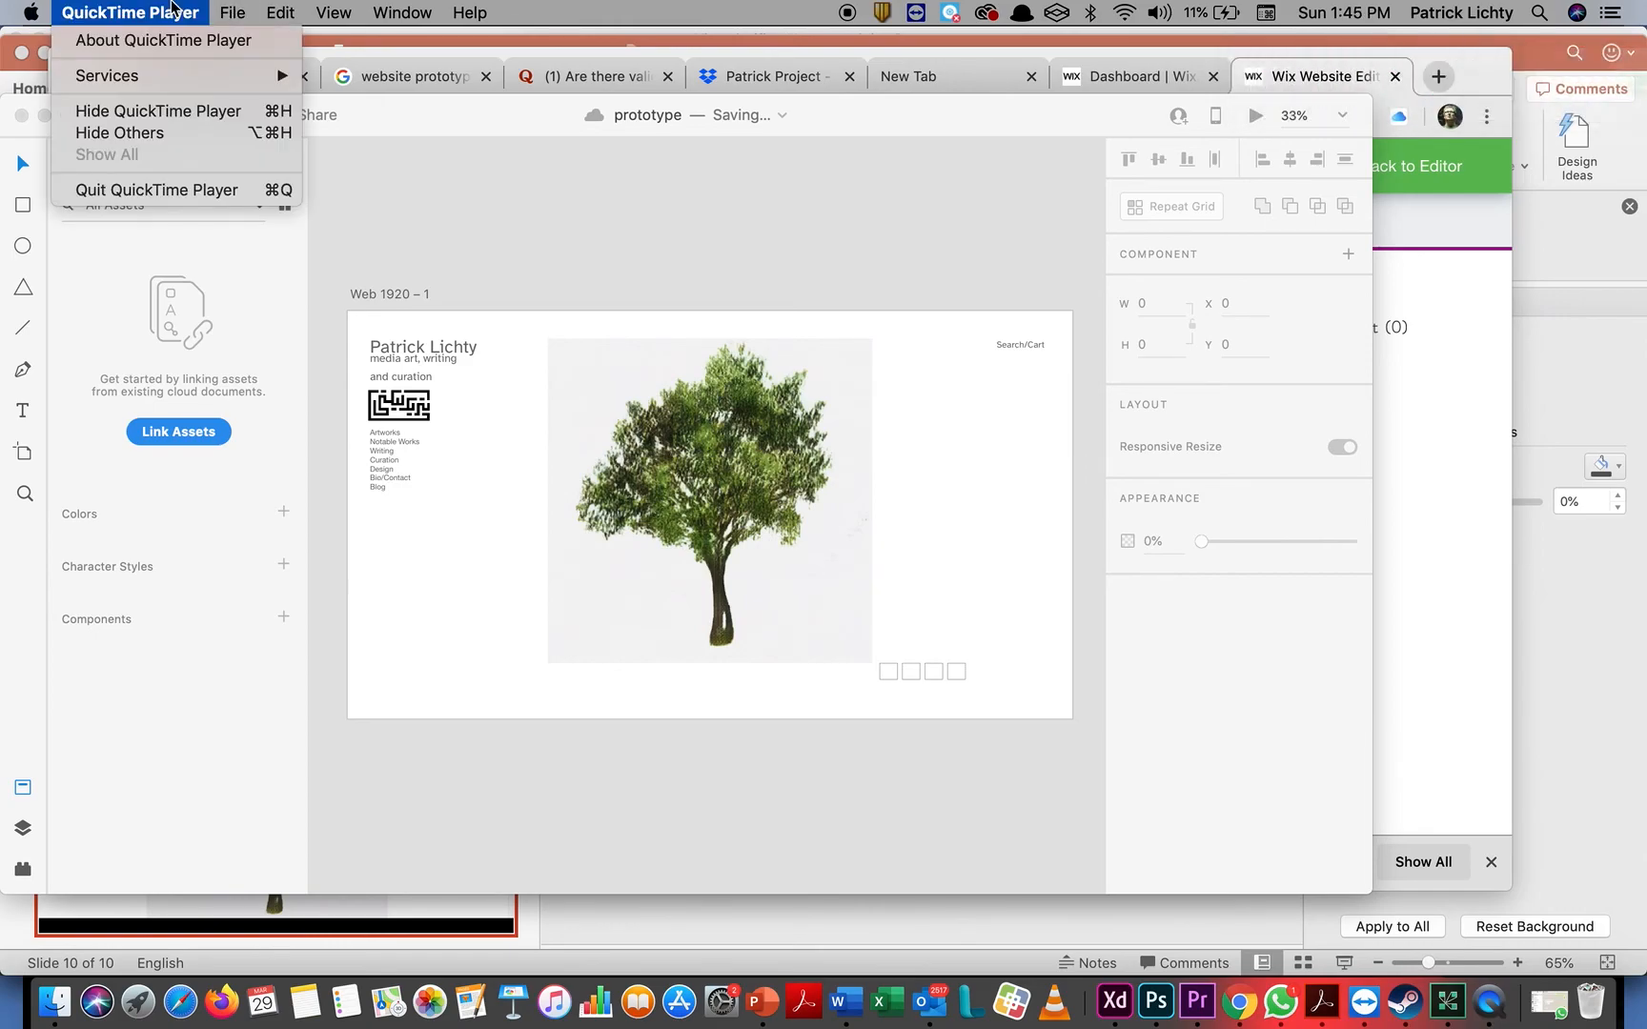
{"action": "left_click", "coordinate": [173, 7]}
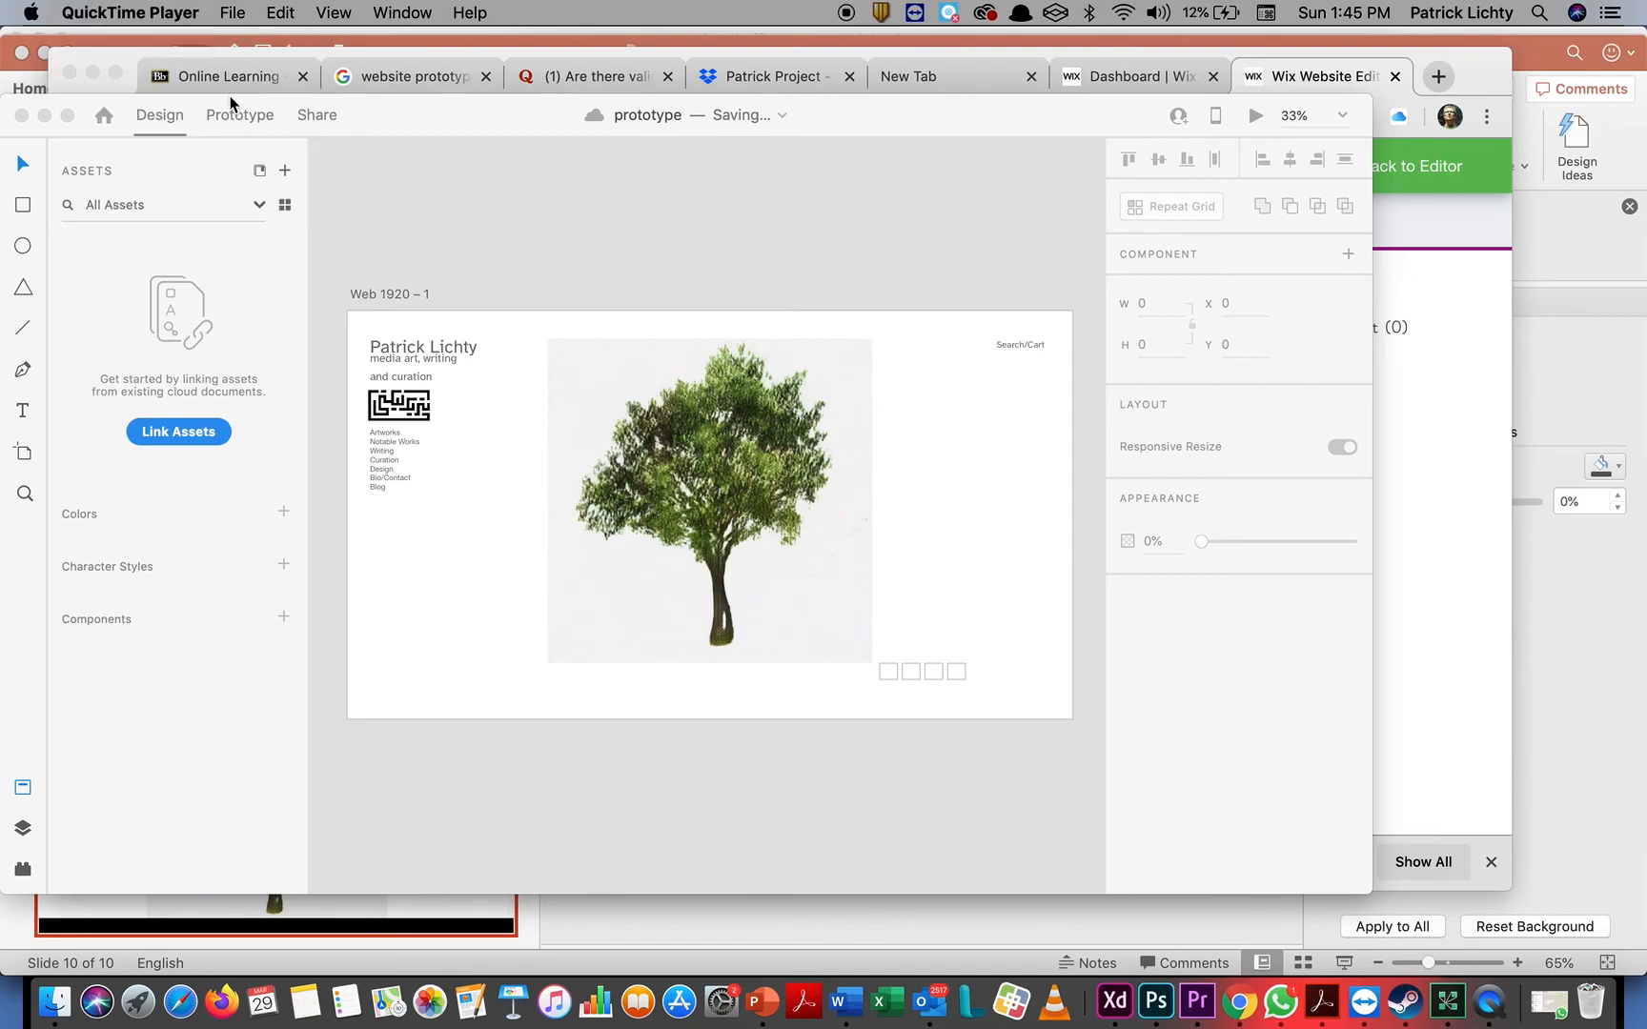
{"action": "left_click", "coordinate": [84, 60]}
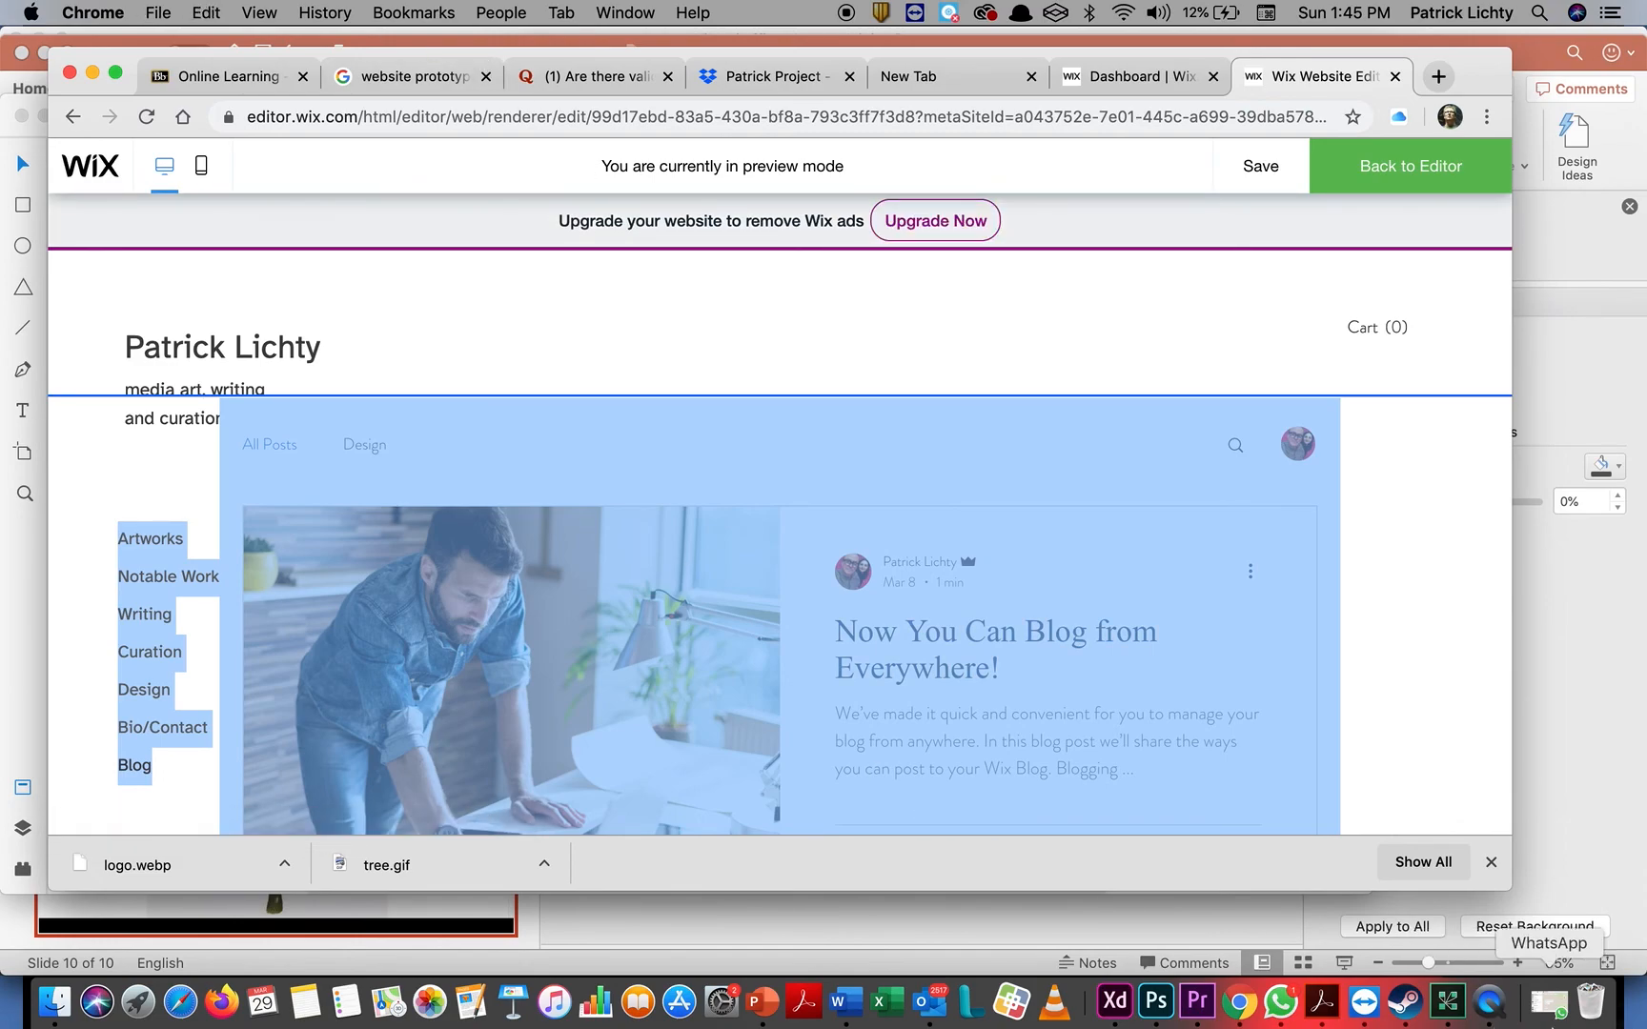
Switch to QuickTime Player and quit it to bring up the save prompt for the screen recording
{"action": "left_click", "coordinate": [1489, 1002]}
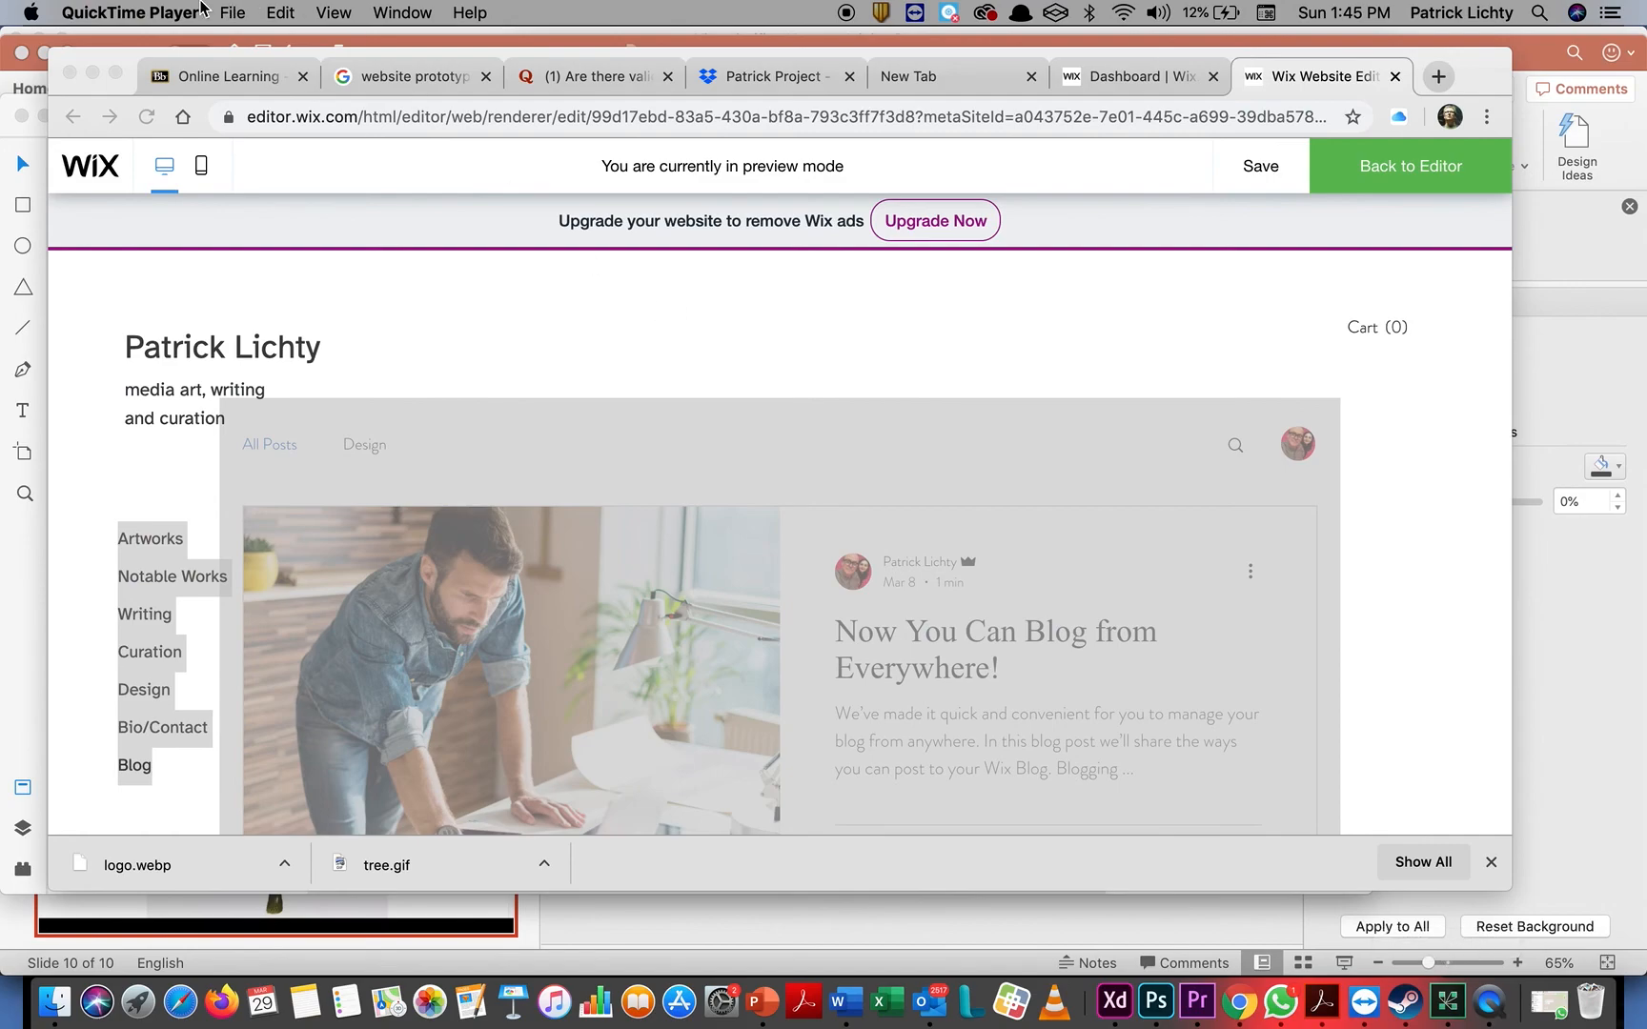
{"action": "left_click", "coordinate": [232, 13]}
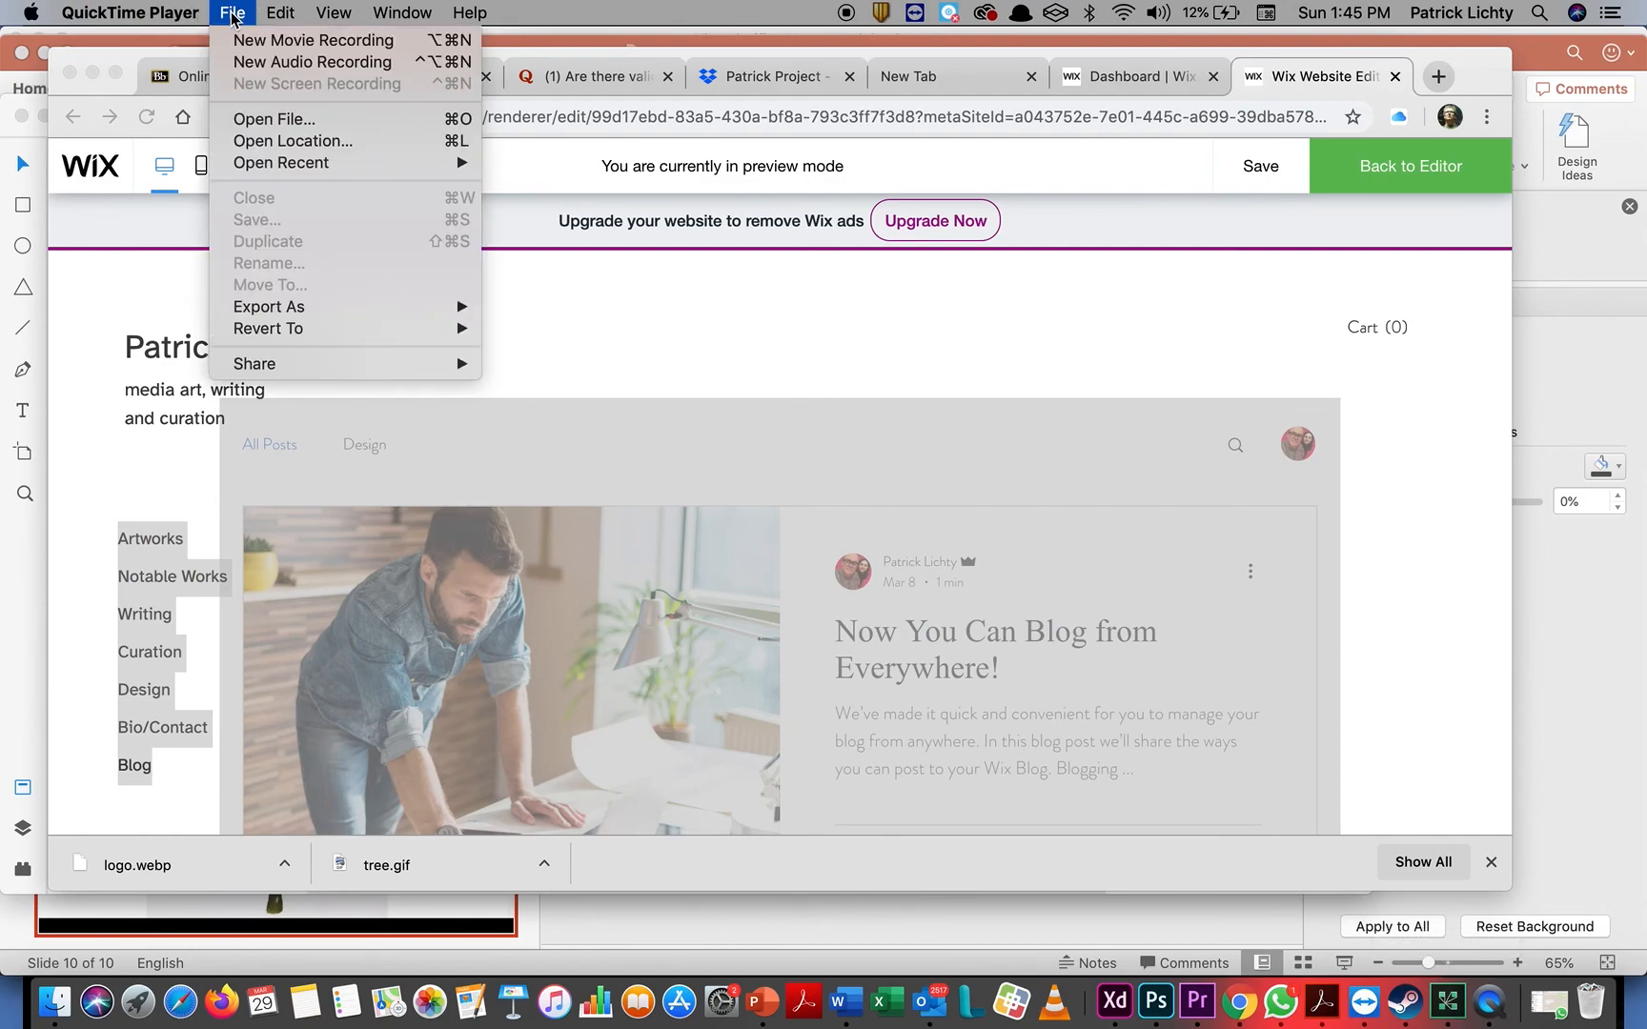
{"action": "mouse_move", "coordinate": [148, 13]}
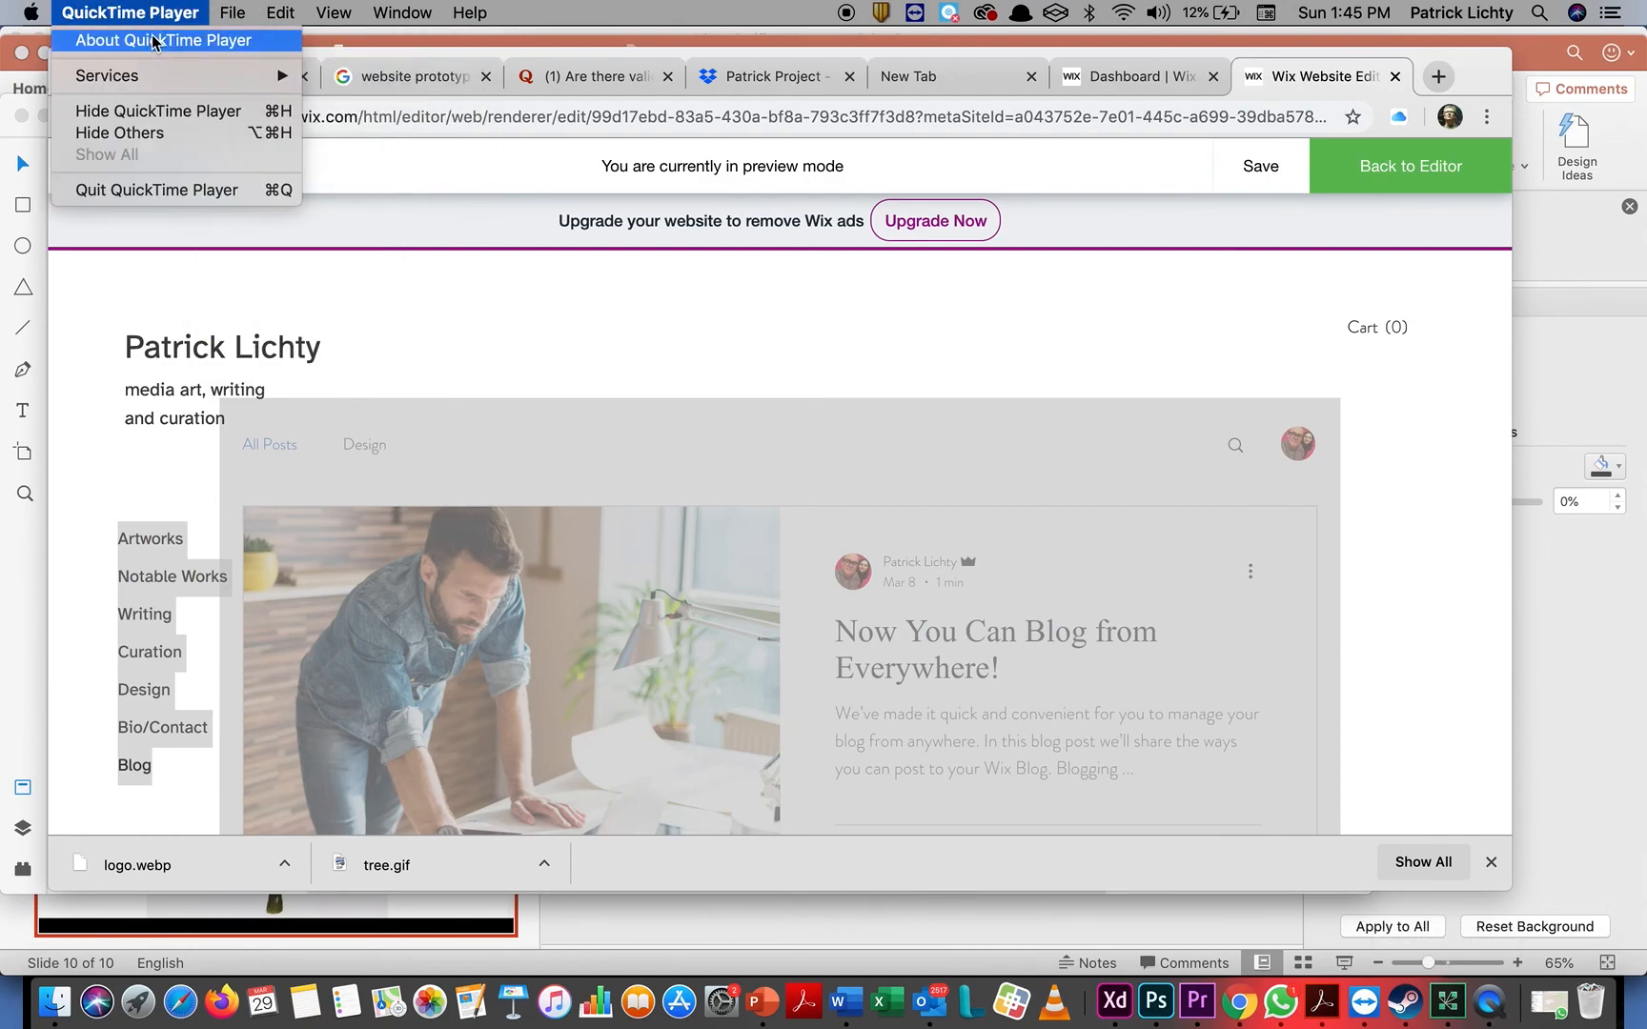
{"action": "left_click", "coordinate": [155, 190]}
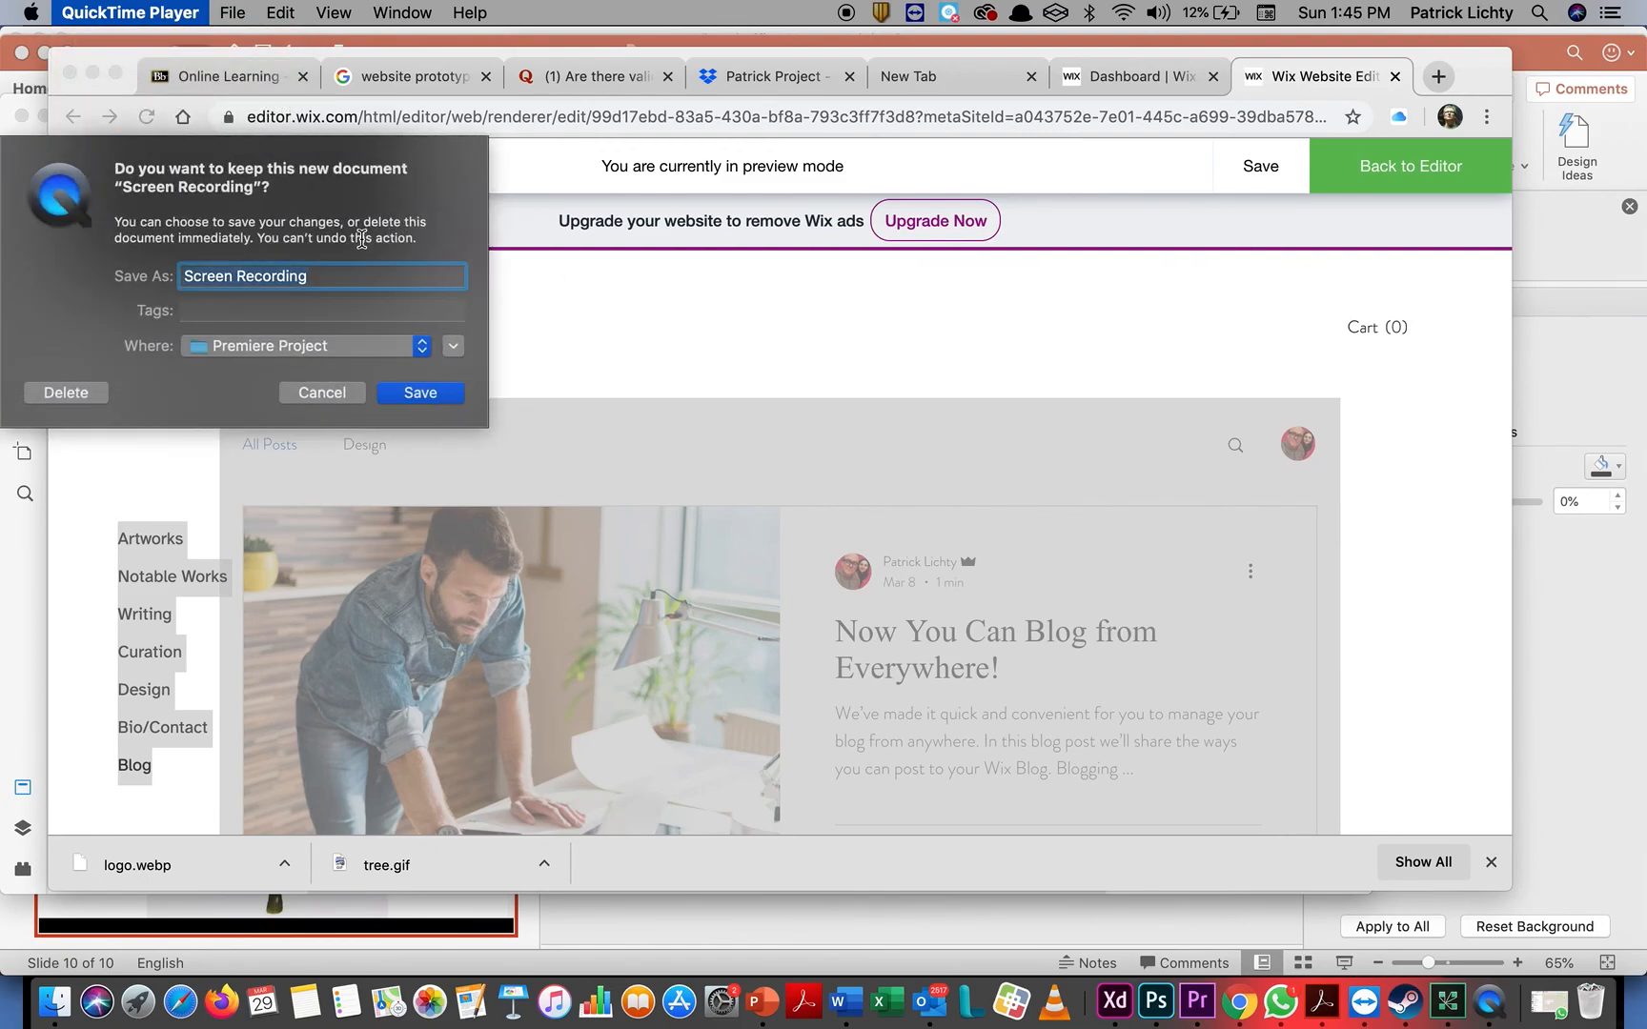
Name the screen recording "AGD357 Prototype Lesson 3" and choose the AGD 357 WEB folder as its save location
{"action": "type", "text": "A"}
{"action": "key", "text": "BackSpace"}
{"action": "type", "text": "AGD357 Prototype Lesson 3"}
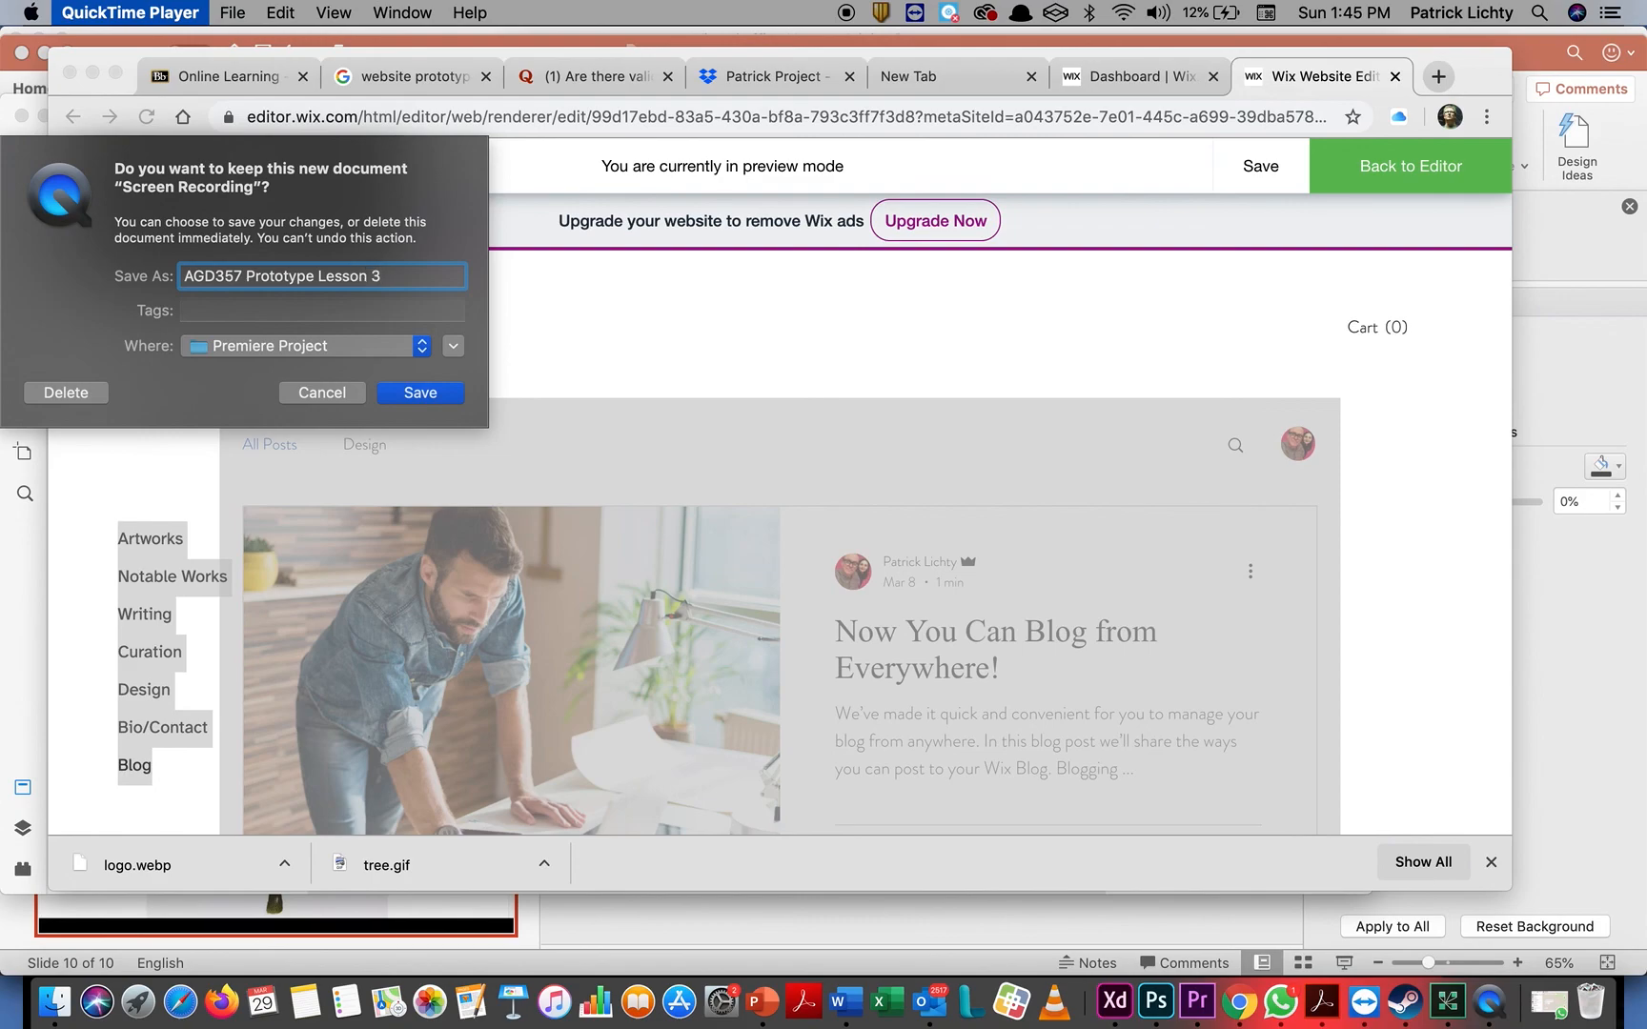
{"action": "left_click", "coordinate": [408, 345]}
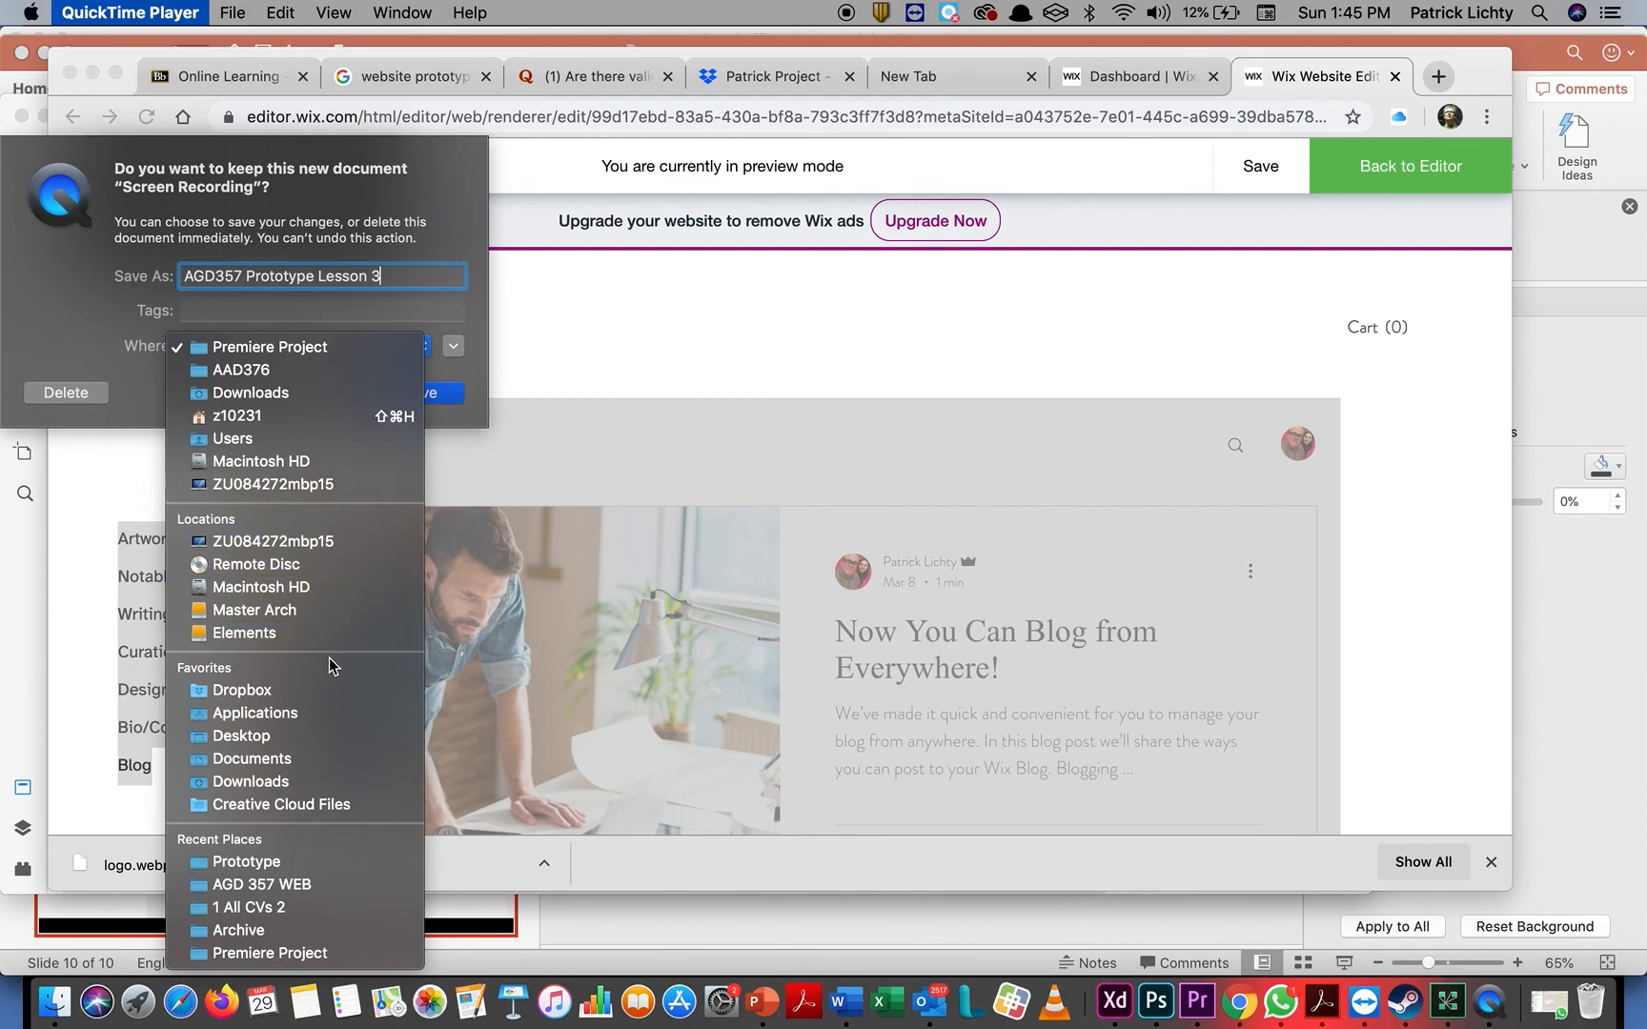
{"action": "left_click", "coordinate": [327, 883]}
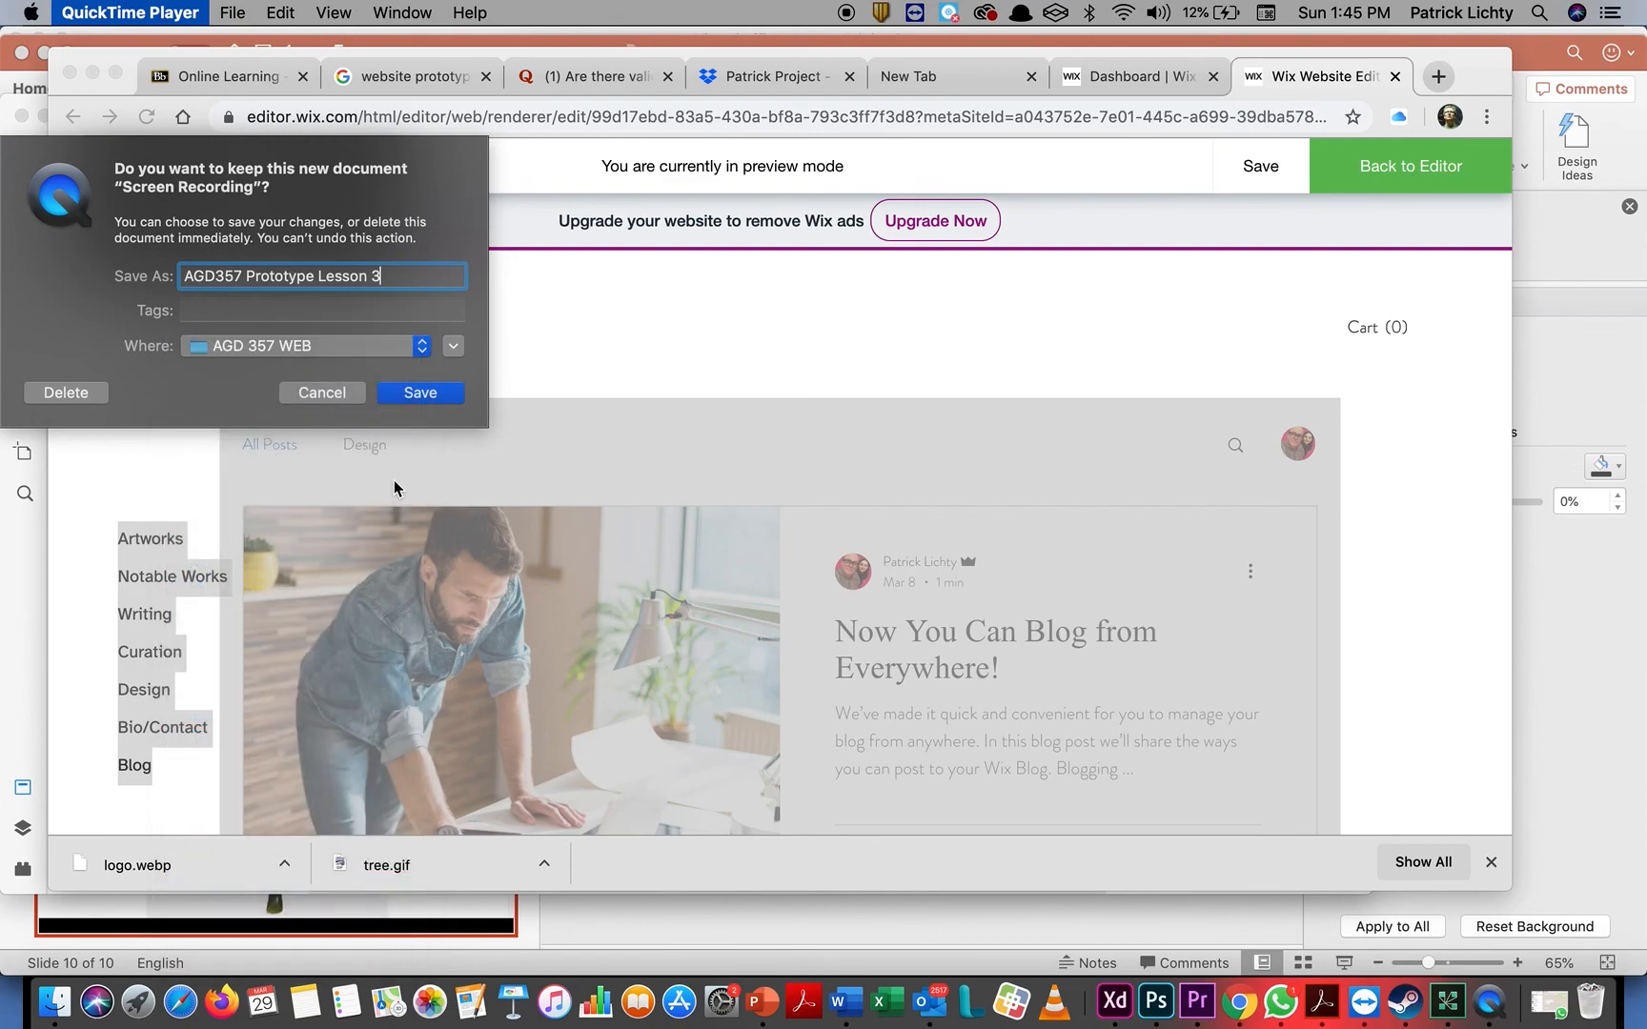